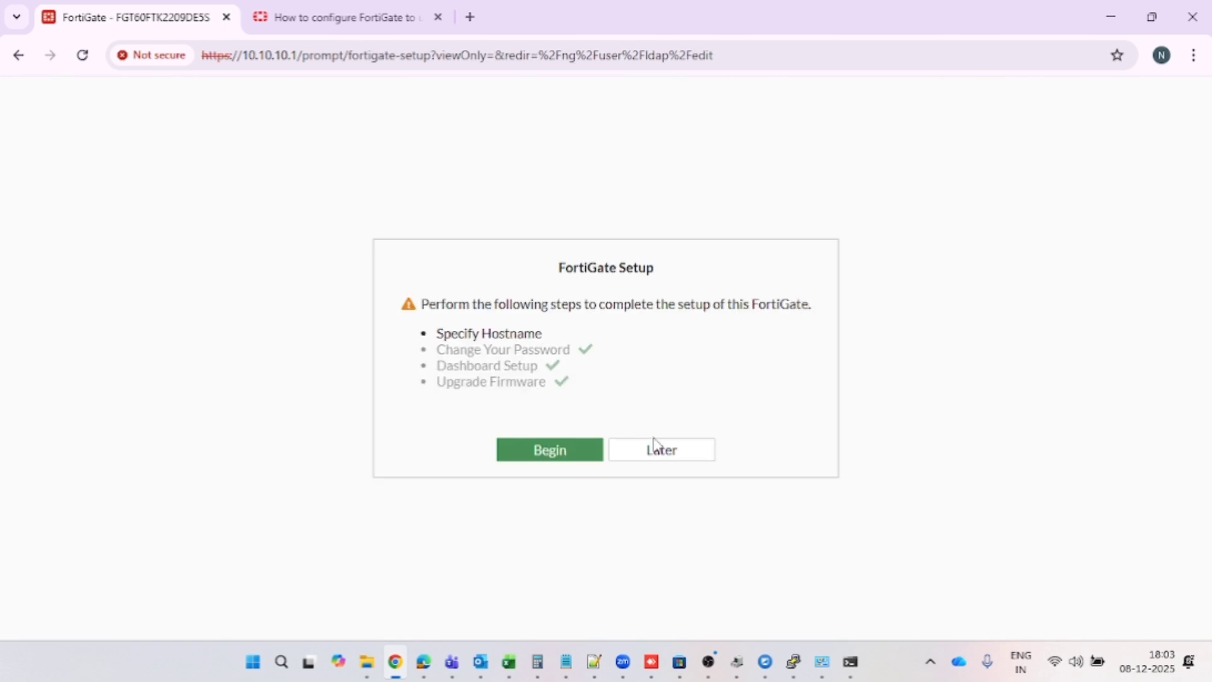
Postpone the initial setup, view Network > Interfaces, then switch to the LDAP how-to article
{"action": "left_click", "coordinate": [656, 446]}
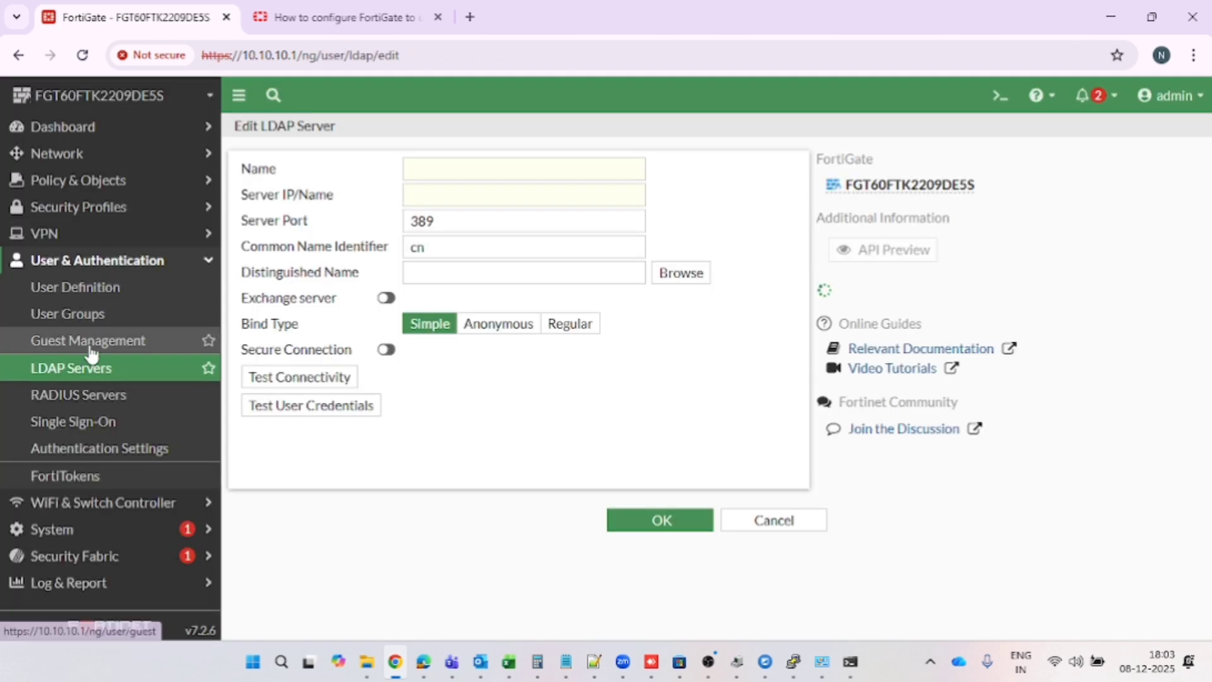
{"action": "left_click", "coordinate": [91, 162]}
{"action": "left_click", "coordinate": [82, 182]}
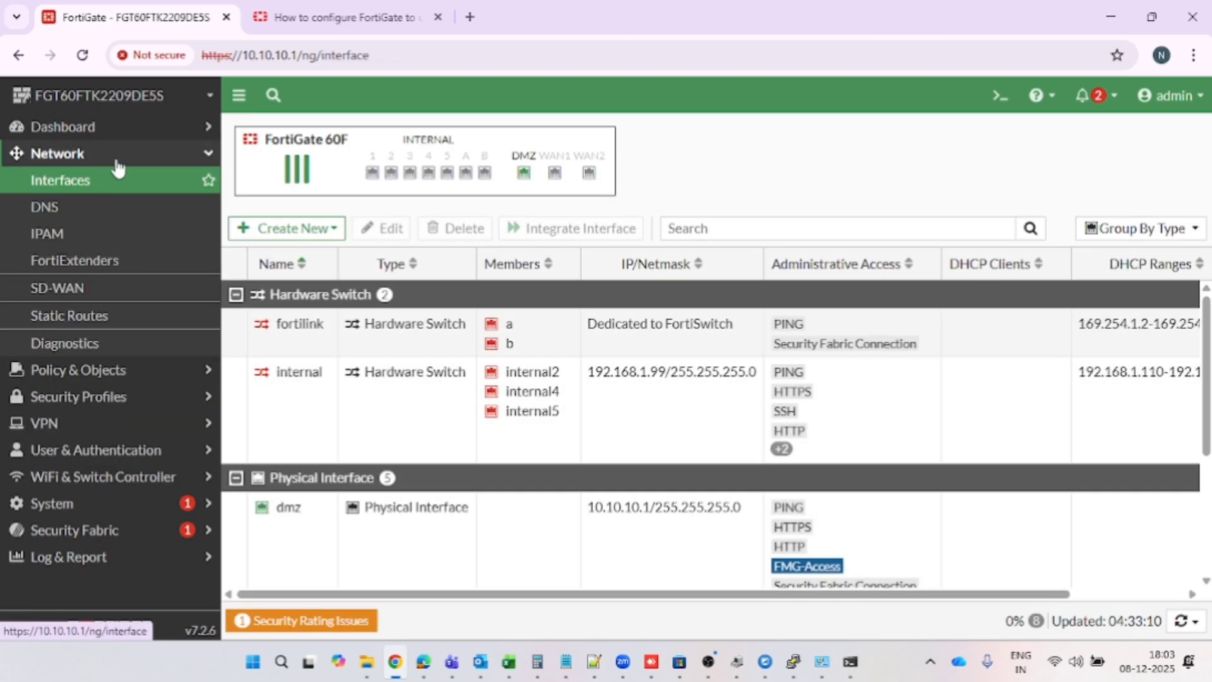
{"action": "left_click", "coordinate": [328, 13]}
{"action": "scroll", "coordinate": [450, 392], "scroll_direction": "up", "scroll_amount": 5}
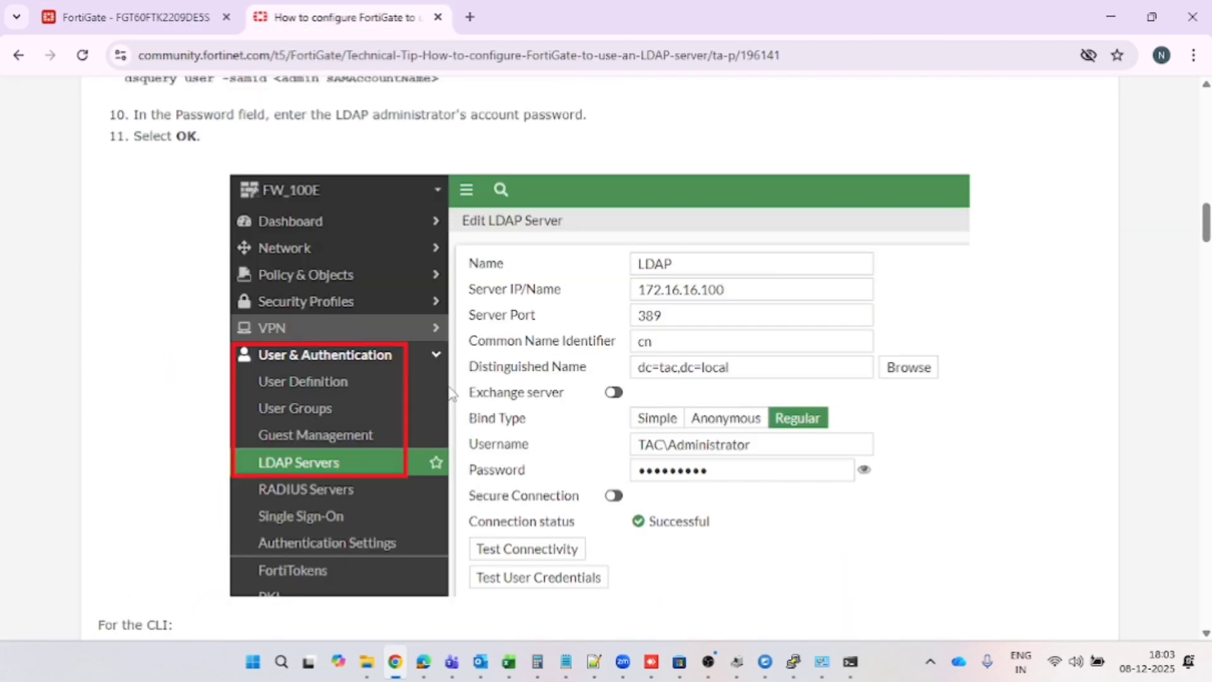
{"action": "scroll", "coordinate": [451, 392], "scroll_direction": "up", "scroll_amount": 15}
{"action": "scroll", "coordinate": [289, 347], "scroll_direction": "down", "scroll_amount": 4}
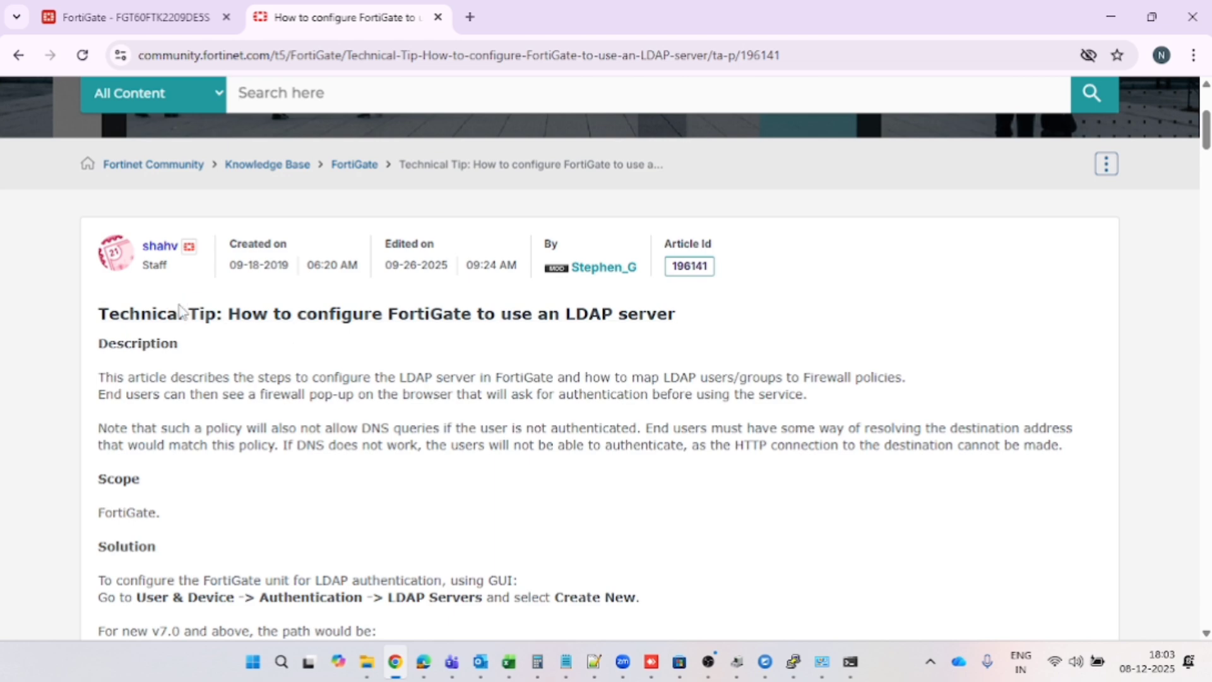
{"action": "left_click_drag", "start_coordinate": [223, 317], "coordinate": [639, 332]}
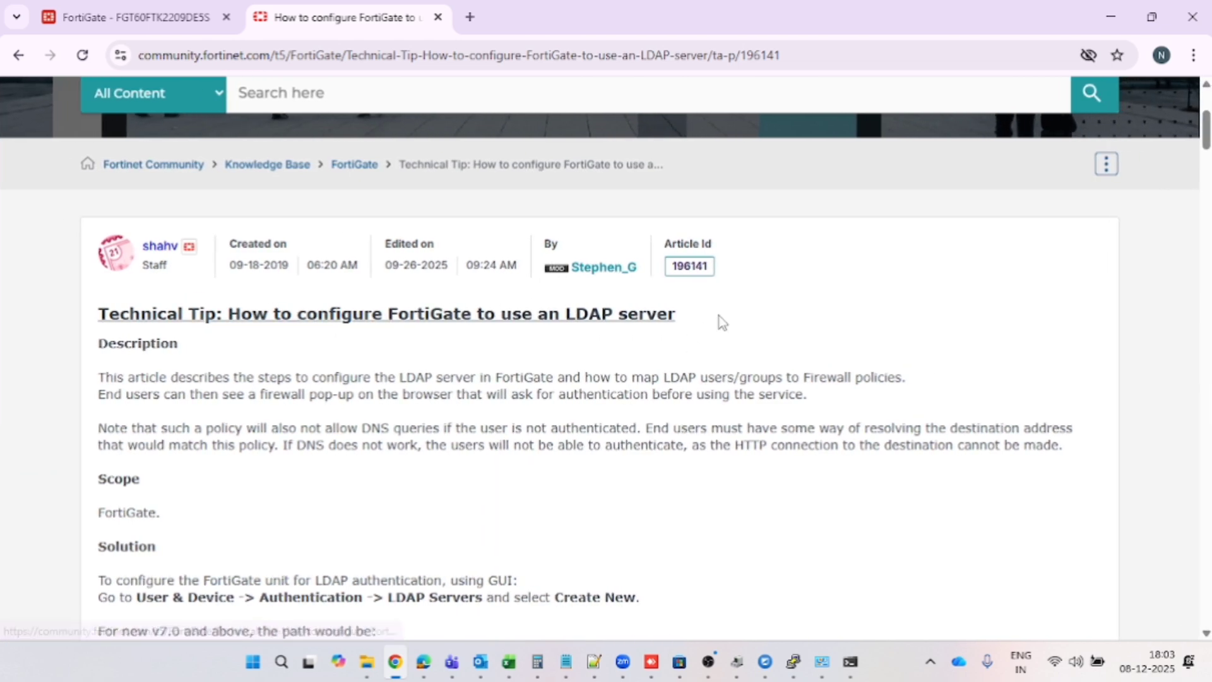
{"action": "left_click_drag", "start_coordinate": [709, 322], "coordinate": [231, 316]}
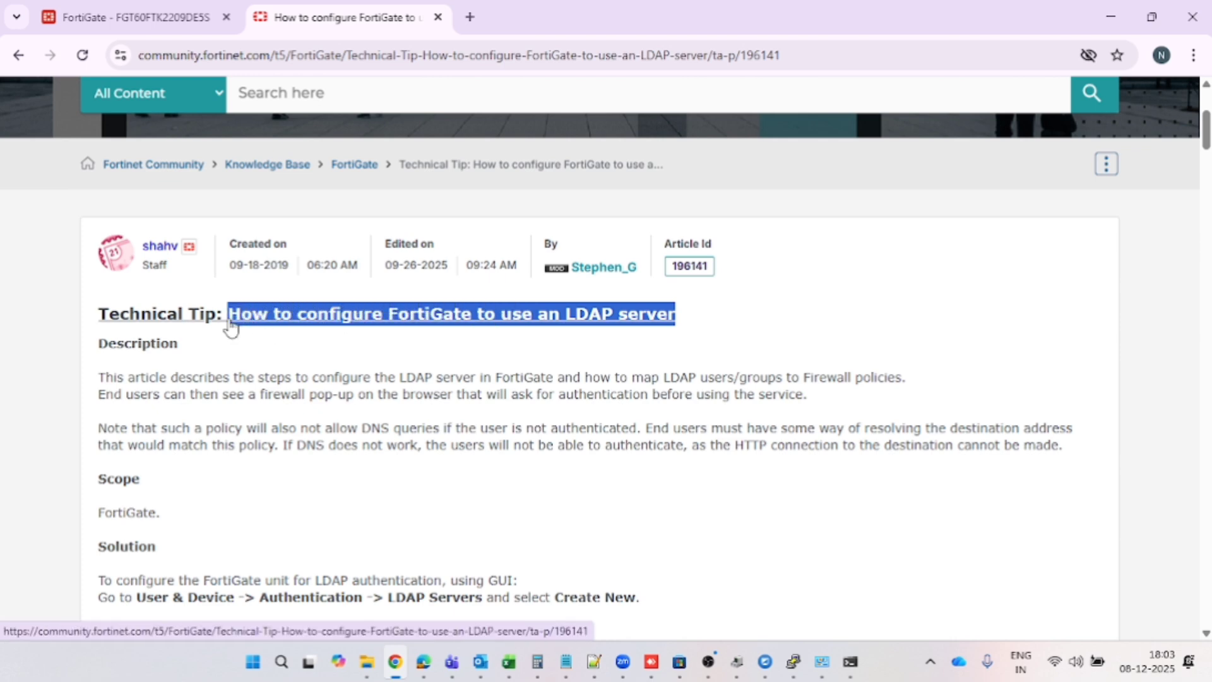
{"action": "scroll", "coordinate": [296, 451], "scroll_direction": "down", "scroll_amount": 3}
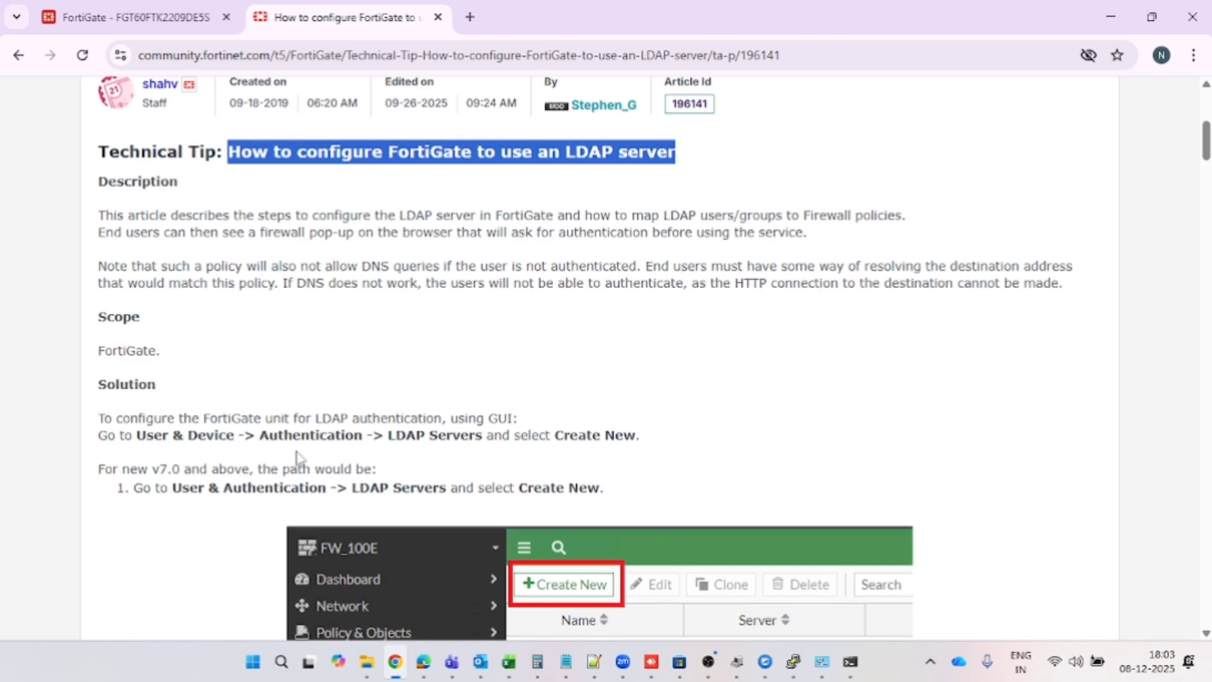
{"action": "scroll", "coordinate": [296, 456], "scroll_direction": "down", "scroll_amount": 2}
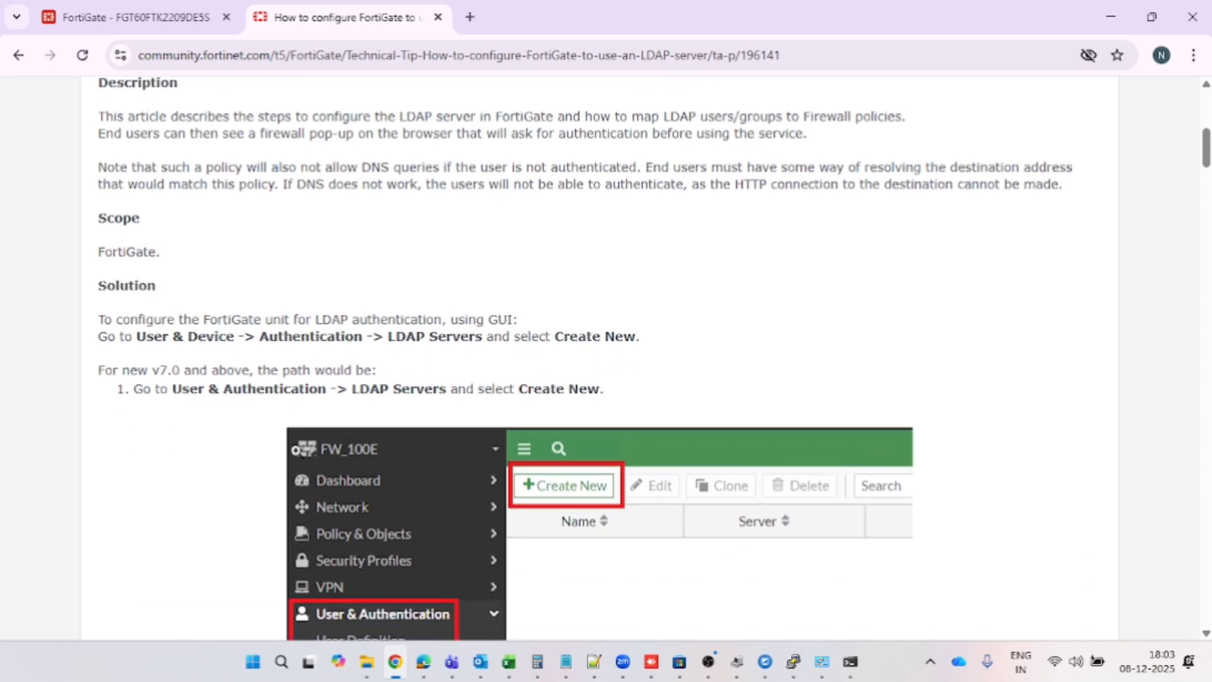
{"action": "scroll", "coordinate": [297, 451], "scroll_direction": "down", "scroll_amount": 2}
{"action": "scroll", "coordinate": [297, 450], "scroll_direction": "up", "scroll_amount": 3}
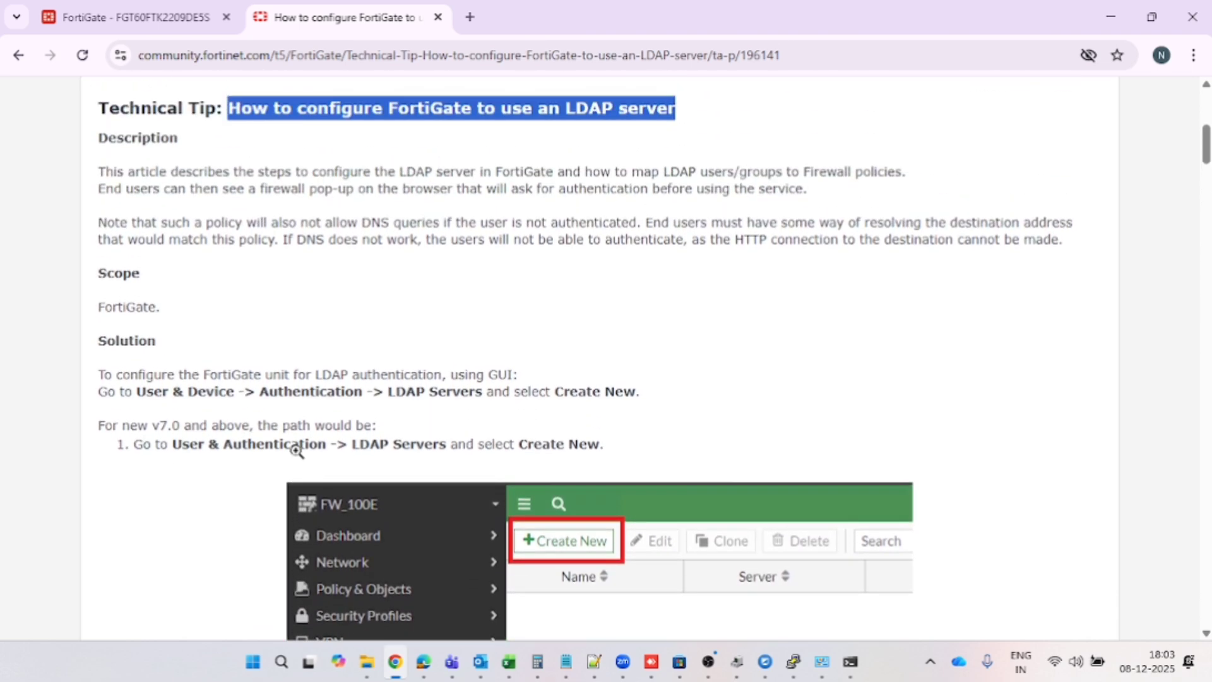
{"action": "scroll", "coordinate": [296, 450], "scroll_direction": "up", "scroll_amount": 1}
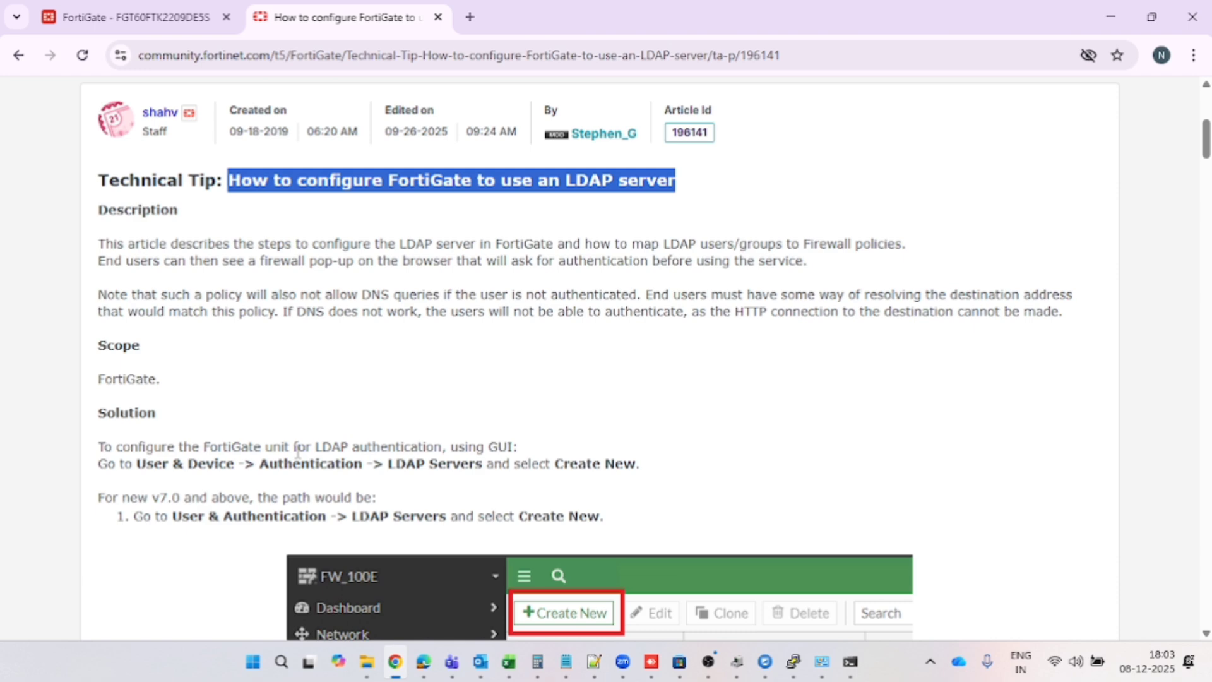
{"action": "scroll", "coordinate": [297, 451], "scroll_direction": "down", "scroll_amount": 1}
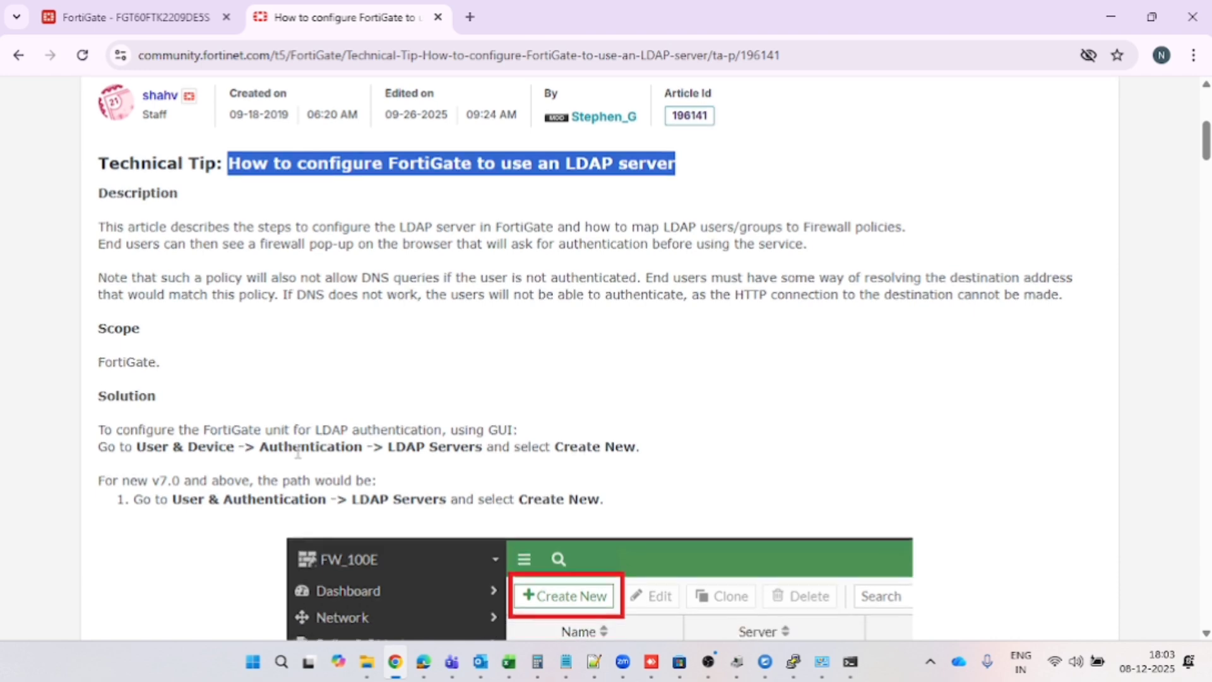
{"action": "left_click", "coordinate": [99, 441]}
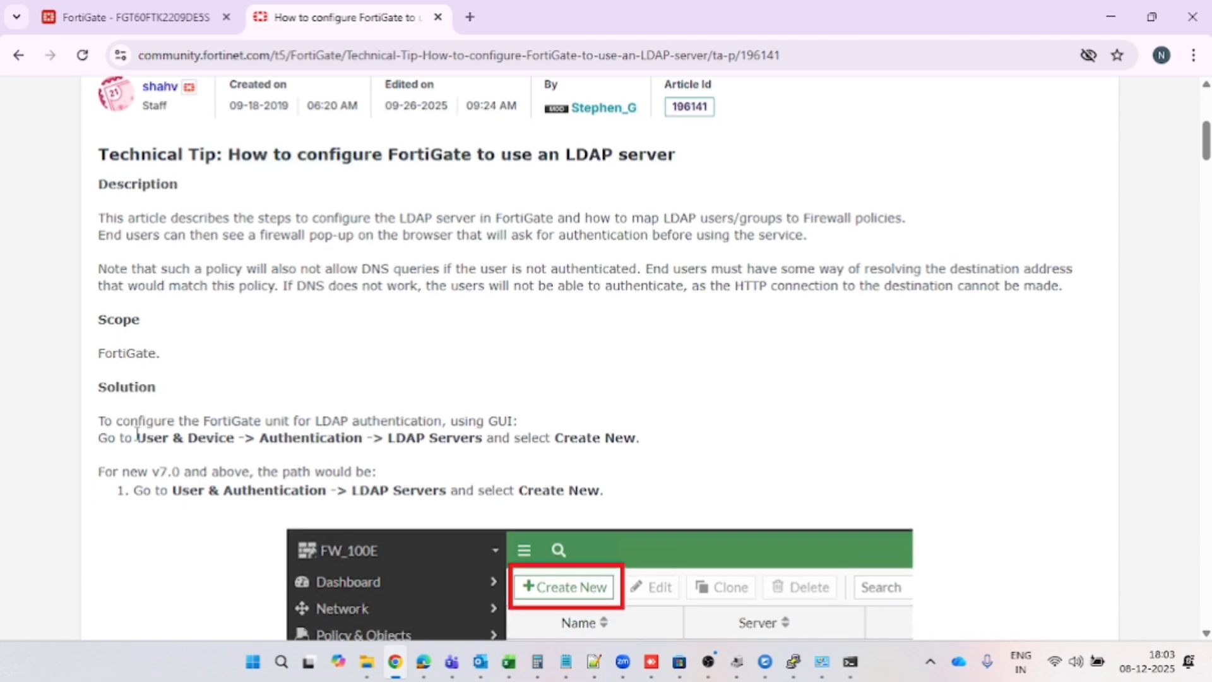
Start a new entry under User & Authentication > LDAP Servers, then return to the article
{"action": "left_click", "coordinate": [125, 7]}
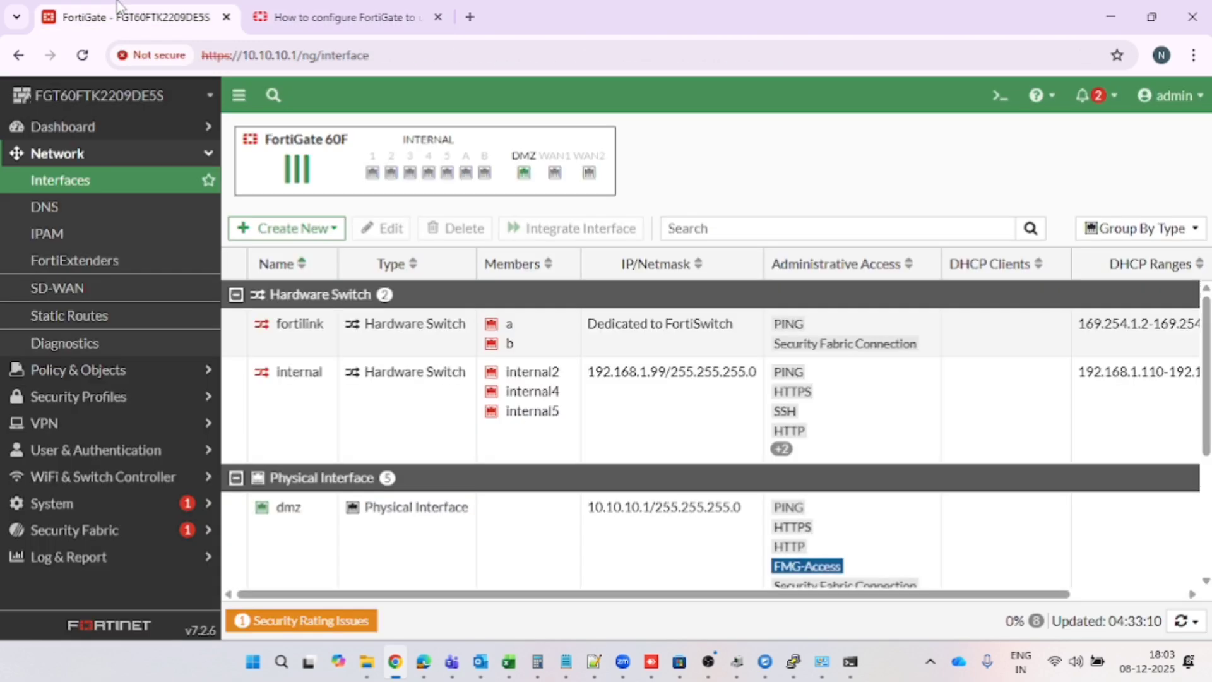
{"action": "left_click", "coordinate": [85, 450]}
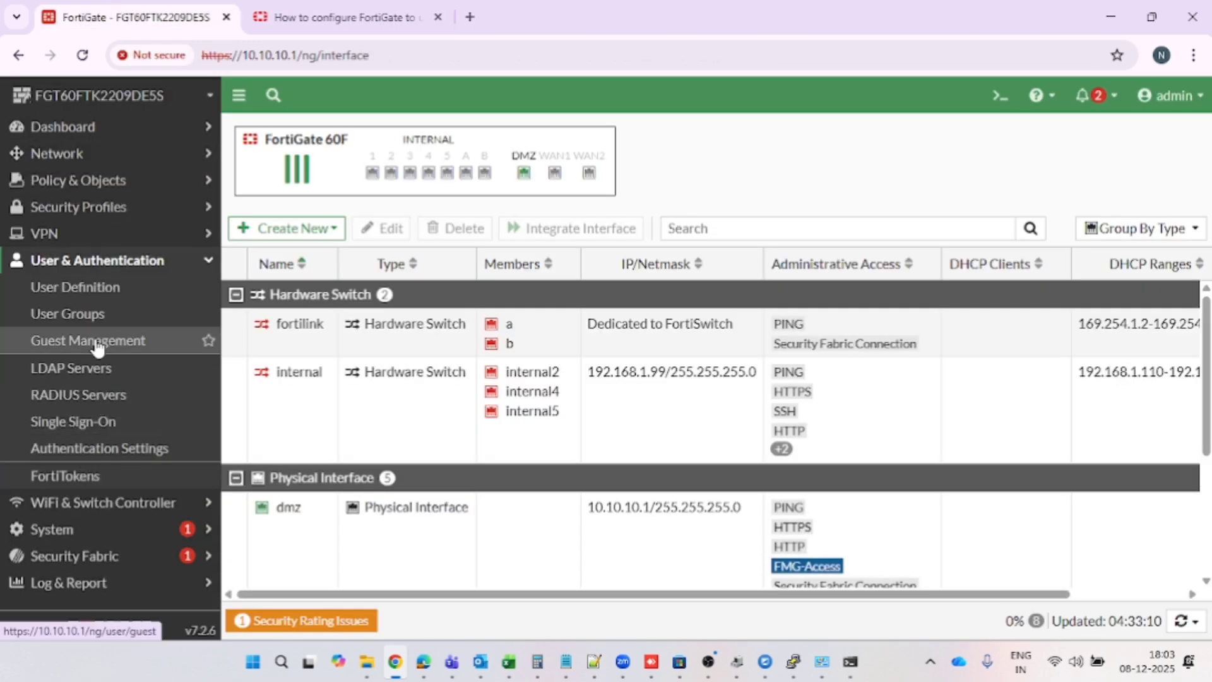
{"action": "left_click", "coordinate": [96, 379]}
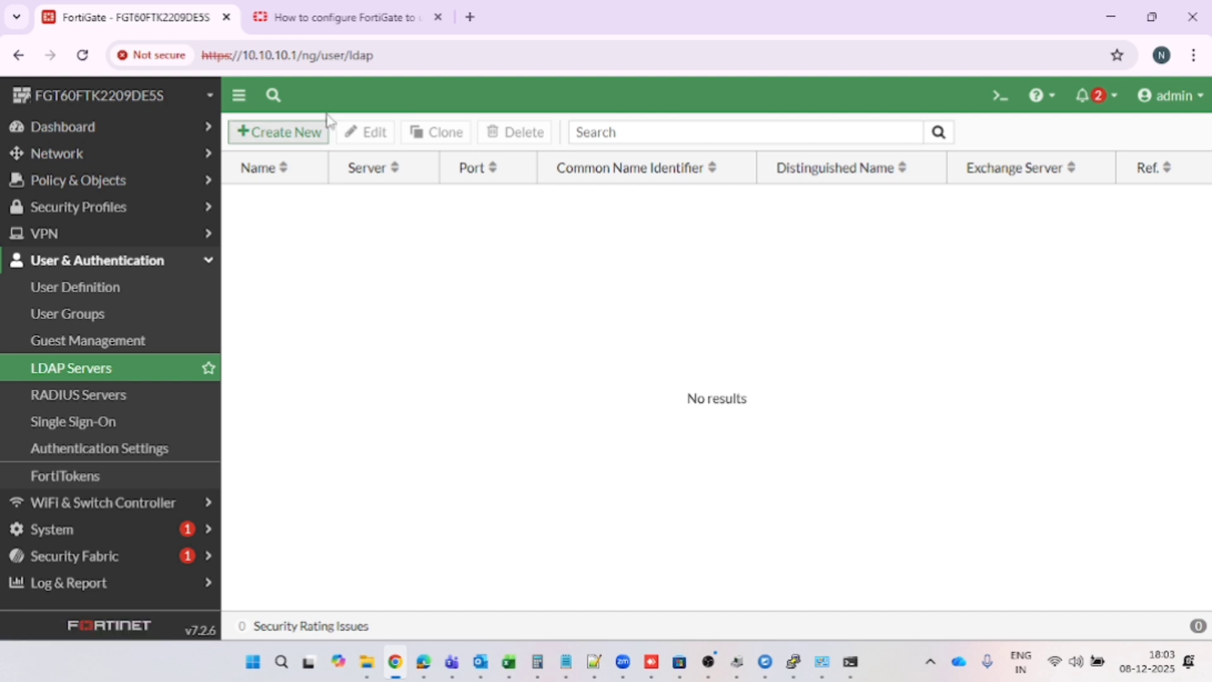
{"action": "left_click", "coordinate": [268, 144]}
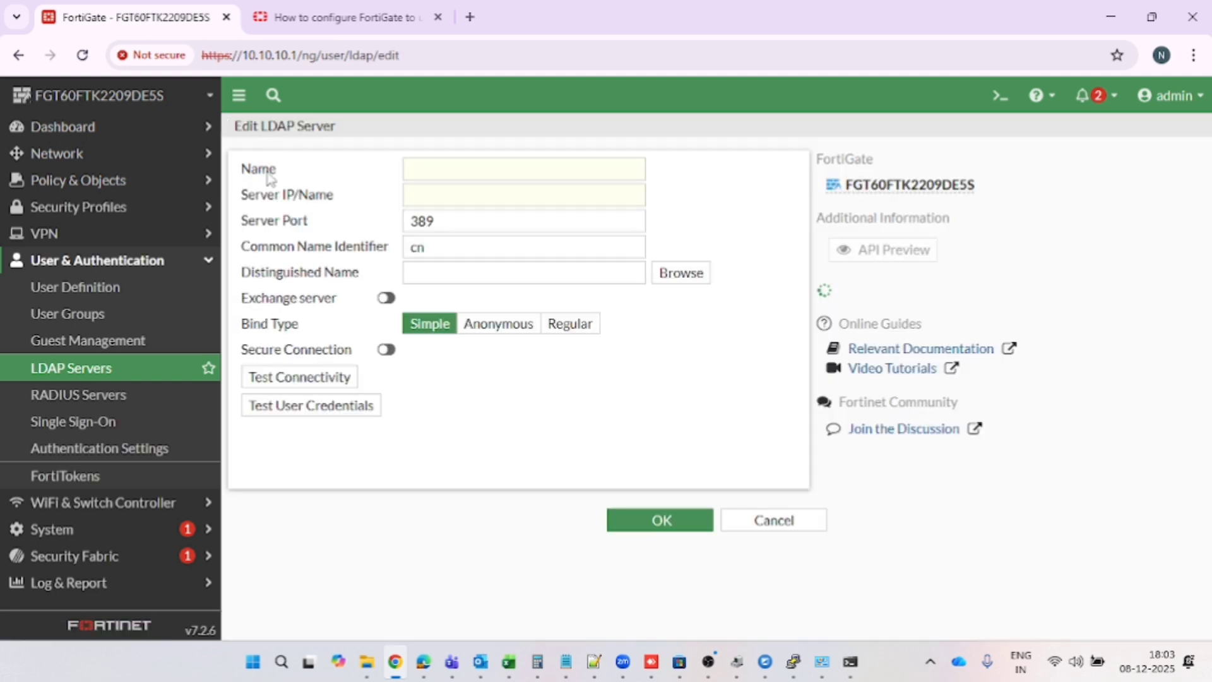
{"action": "left_click", "coordinate": [318, 13]}
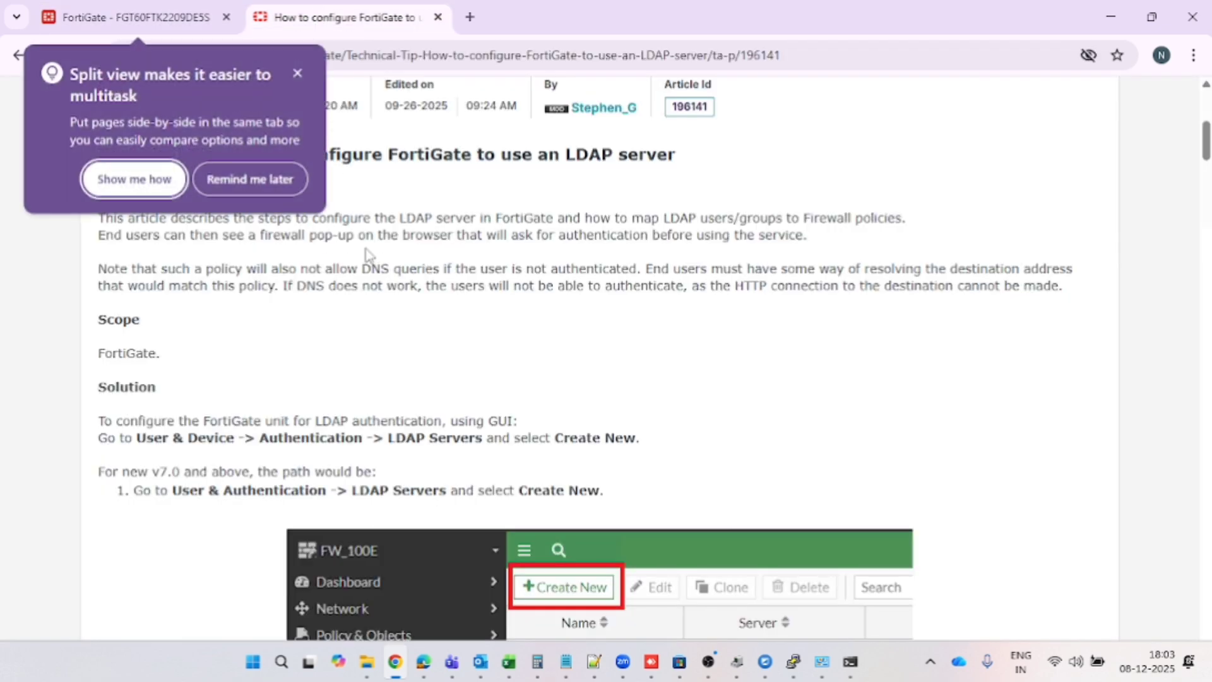
Dismiss the split-view tip and read the article's steps 2–3 on server name and address
{"action": "left_click", "coordinate": [287, 179]}
{"action": "scroll", "coordinate": [391, 387], "scroll_direction": "down", "scroll_amount": 1}
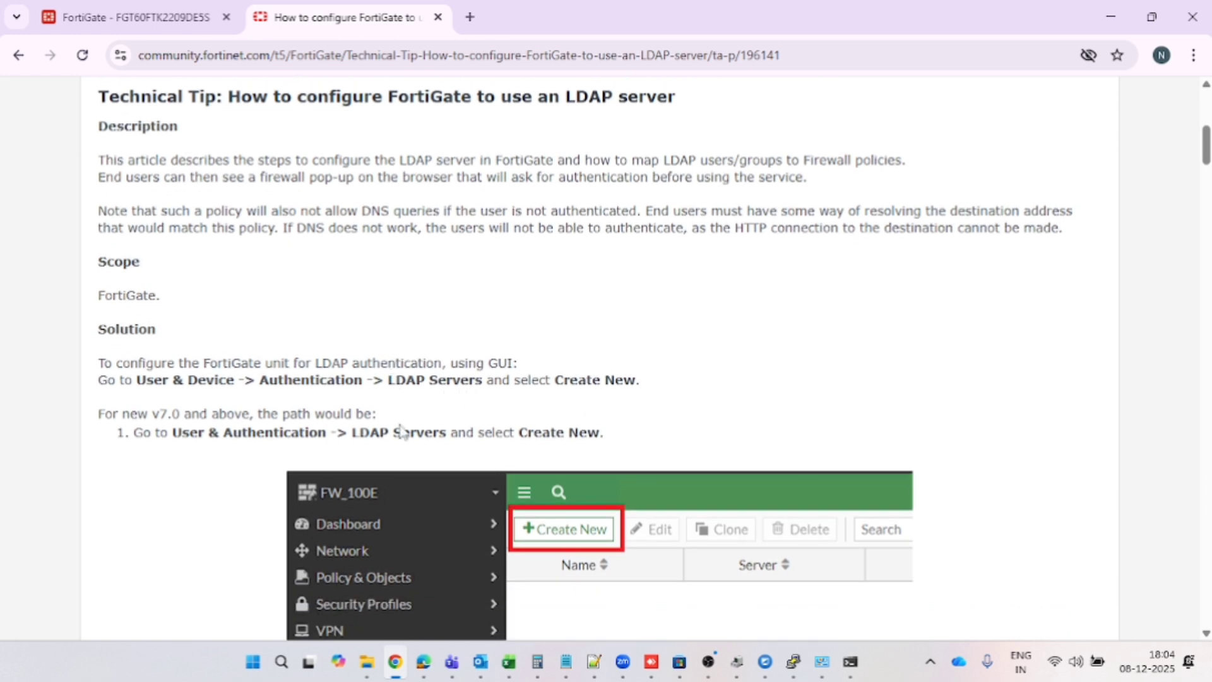
{"action": "scroll", "coordinate": [400, 426], "scroll_direction": "down", "scroll_amount": 1}
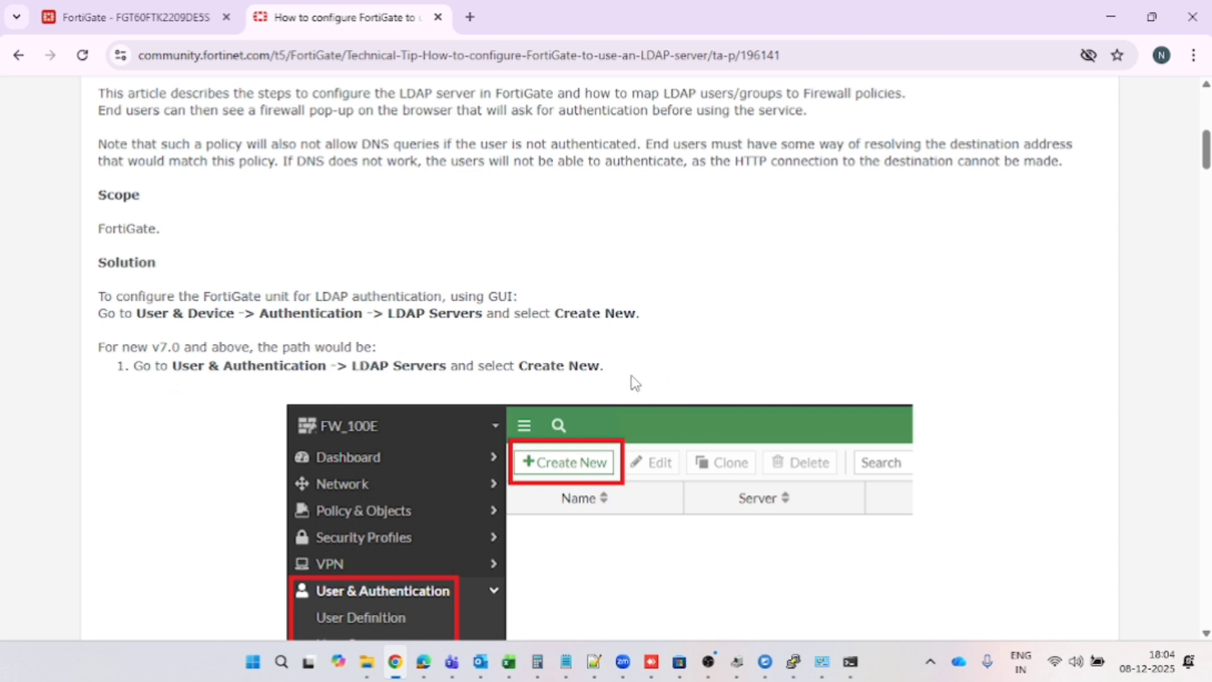
{"action": "scroll", "coordinate": [634, 381], "scroll_direction": "down", "scroll_amount": 3}
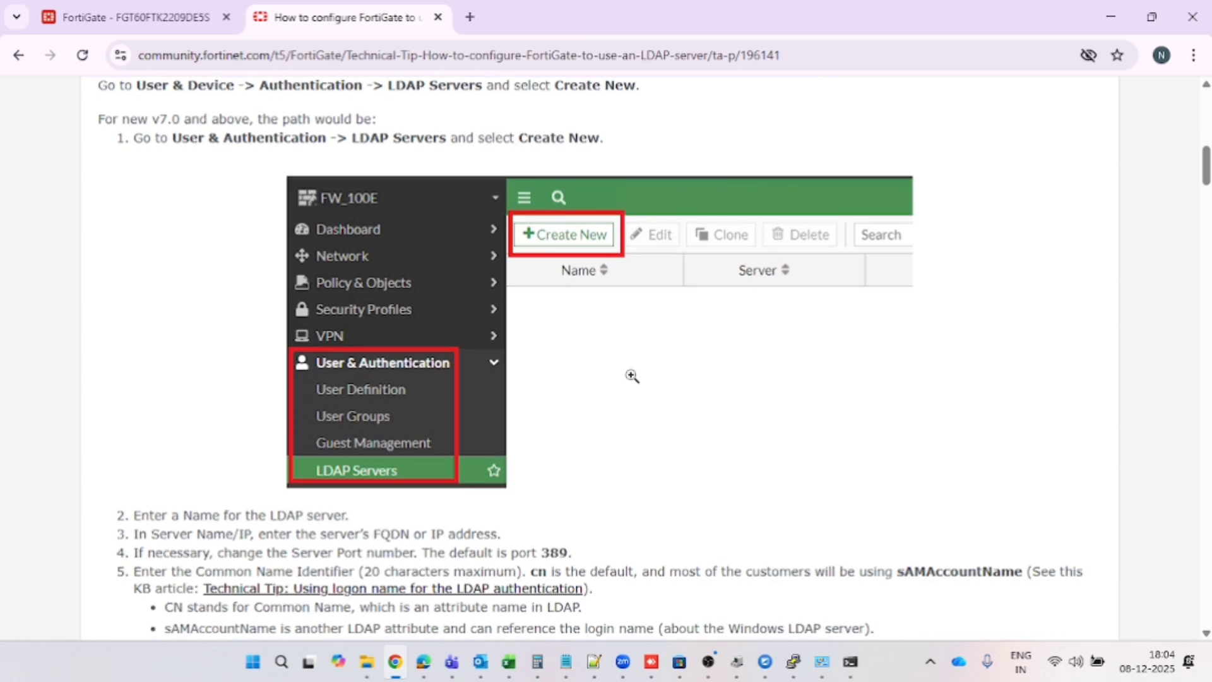
{"action": "scroll", "coordinate": [246, 413], "scroll_direction": "down", "scroll_amount": 1}
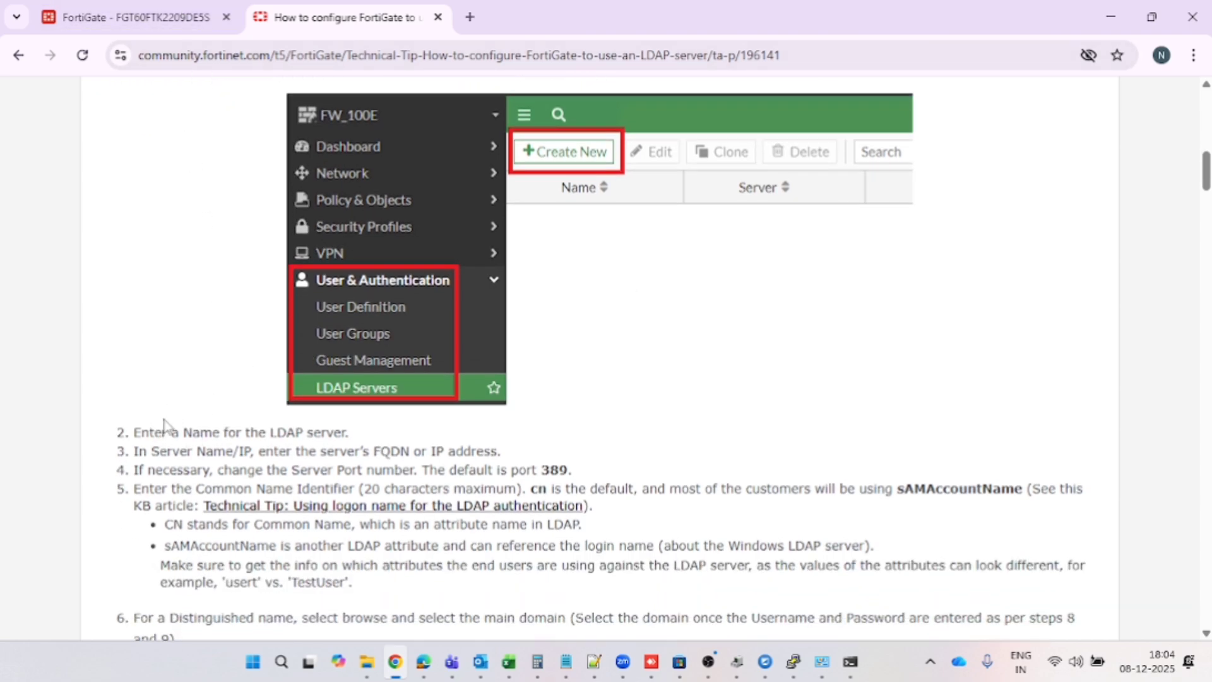
{"action": "left_click_drag", "start_coordinate": [133, 441], "coordinate": [358, 437]}
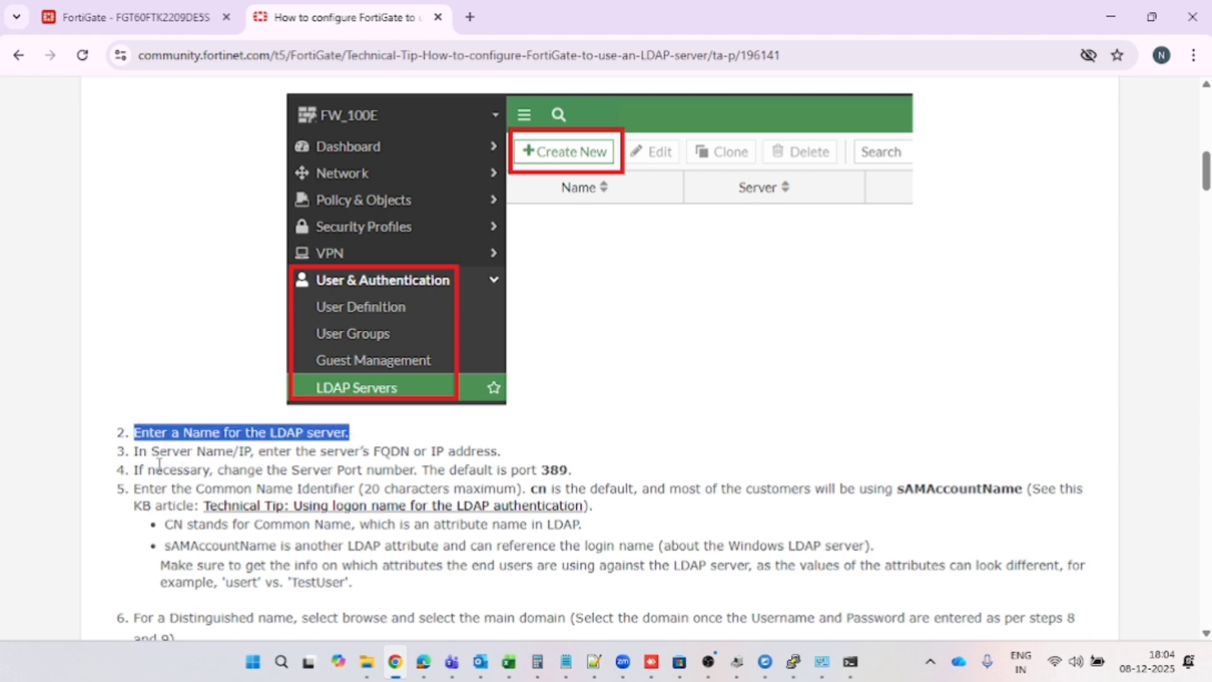
{"action": "left_click_drag", "start_coordinate": [134, 451], "coordinate": [503, 452]}
Name the LDAP server LDAPSERVER and enter server address 10.10.10.3
{"action": "left_click", "coordinate": [184, 31]}
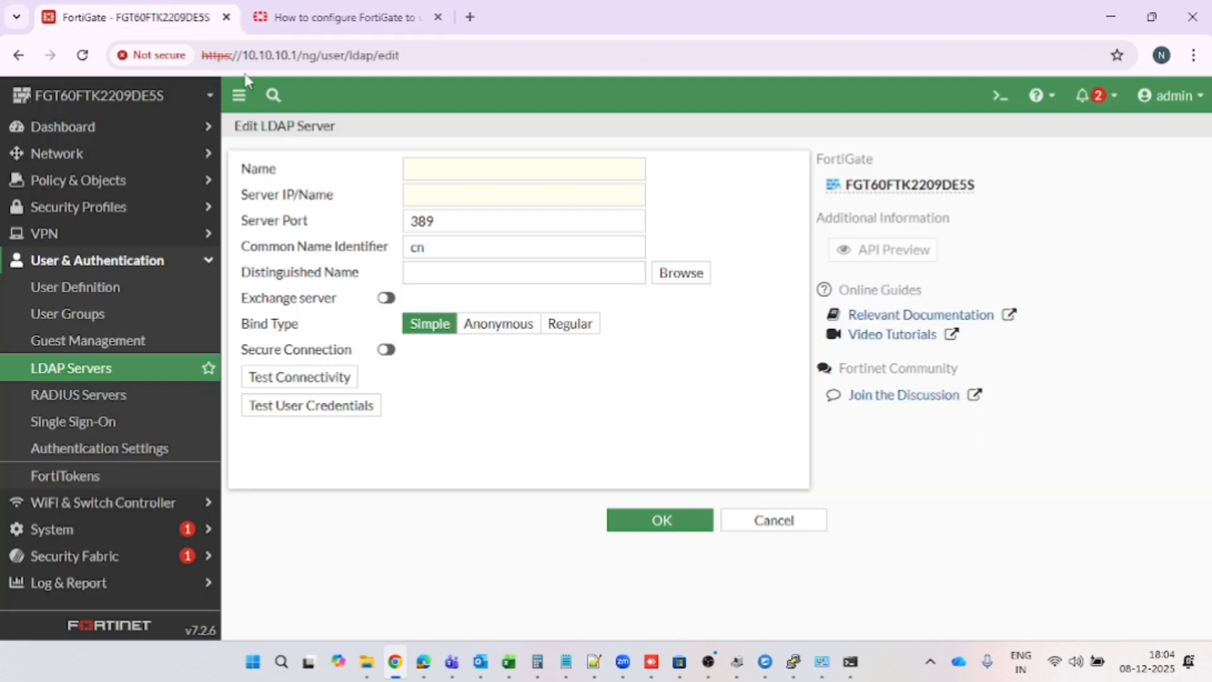
{"action": "left_click", "coordinate": [430, 172]}
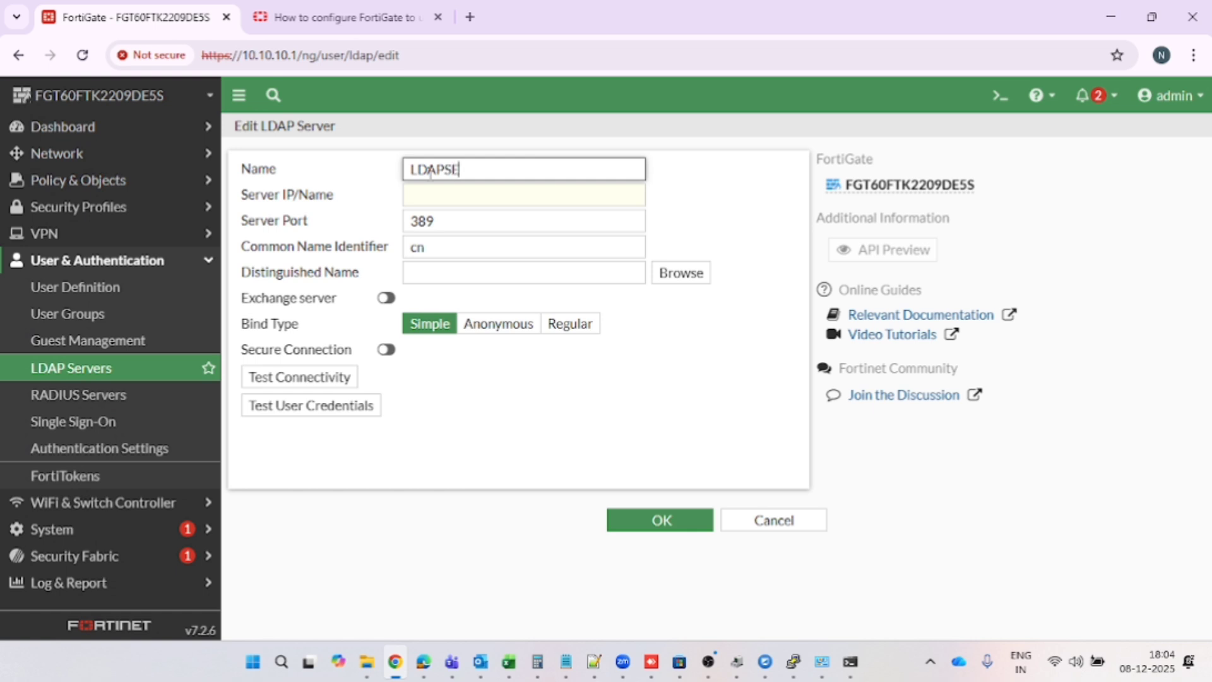
{"action": "type", "text": "LDAPSERVER"}
{"action": "left_click", "coordinate": [432, 191]}
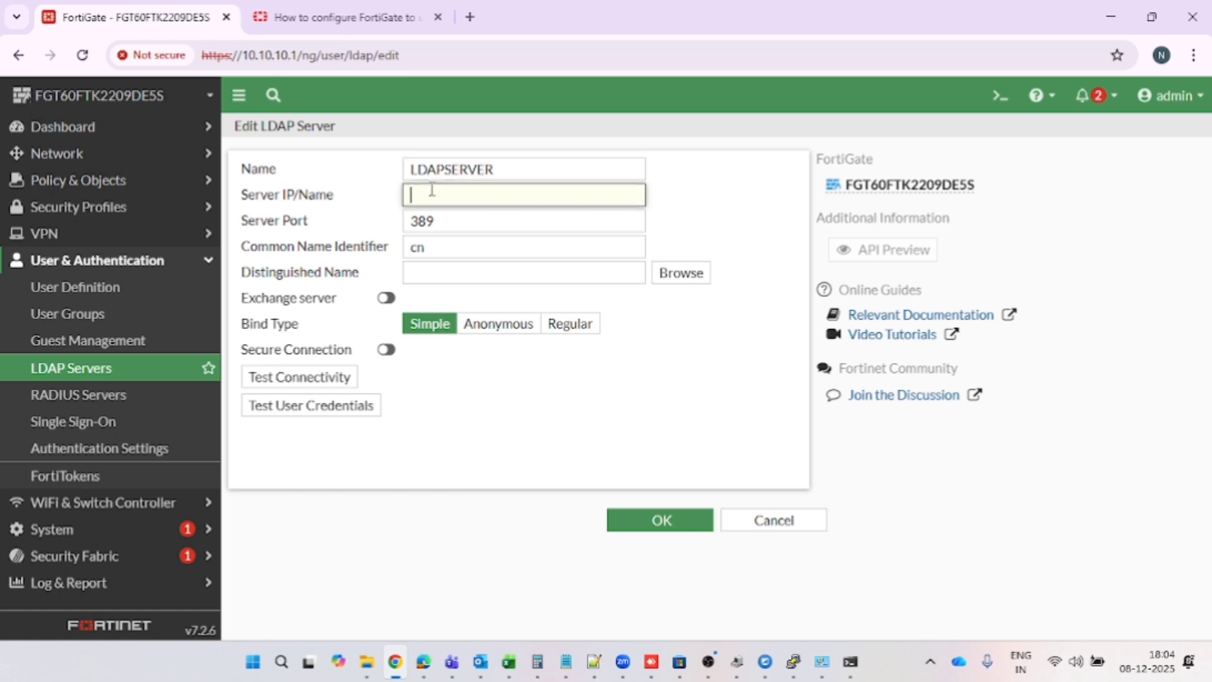
{"action": "type", "text": "10.10.10.3"}
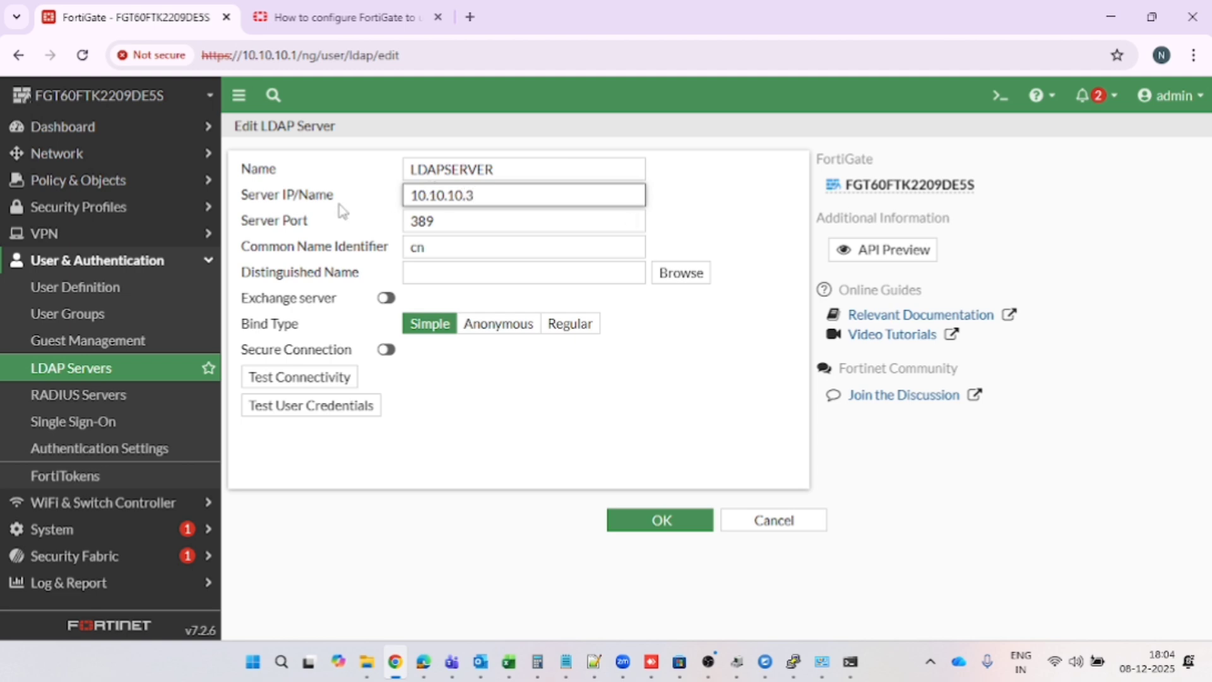
{"action": "left_click_drag", "start_coordinate": [338, 201], "coordinate": [243, 205]}
Compare the guide's port step with the form's port 389, cn identifier and Exchange setting
{"action": "left_click", "coordinate": [343, 17]}
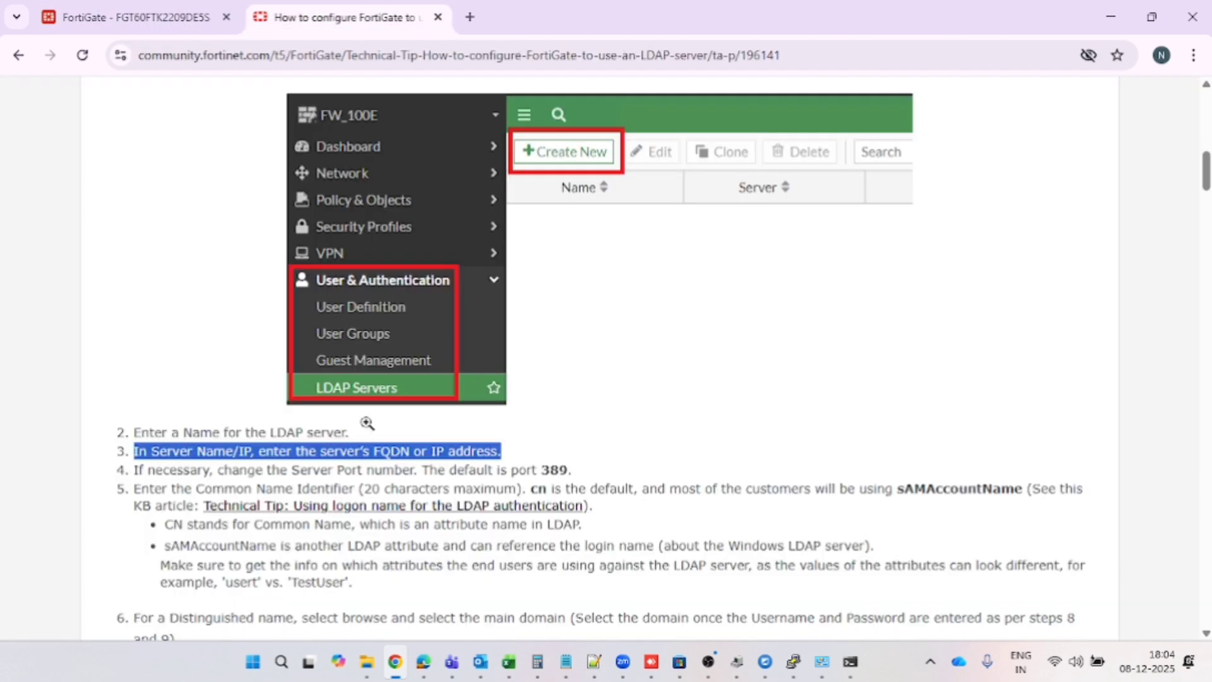
{"action": "scroll", "coordinate": [372, 467], "scroll_direction": "down", "scroll_amount": 1}
{"action": "left_click_drag", "start_coordinate": [127, 427], "coordinate": [577, 424]}
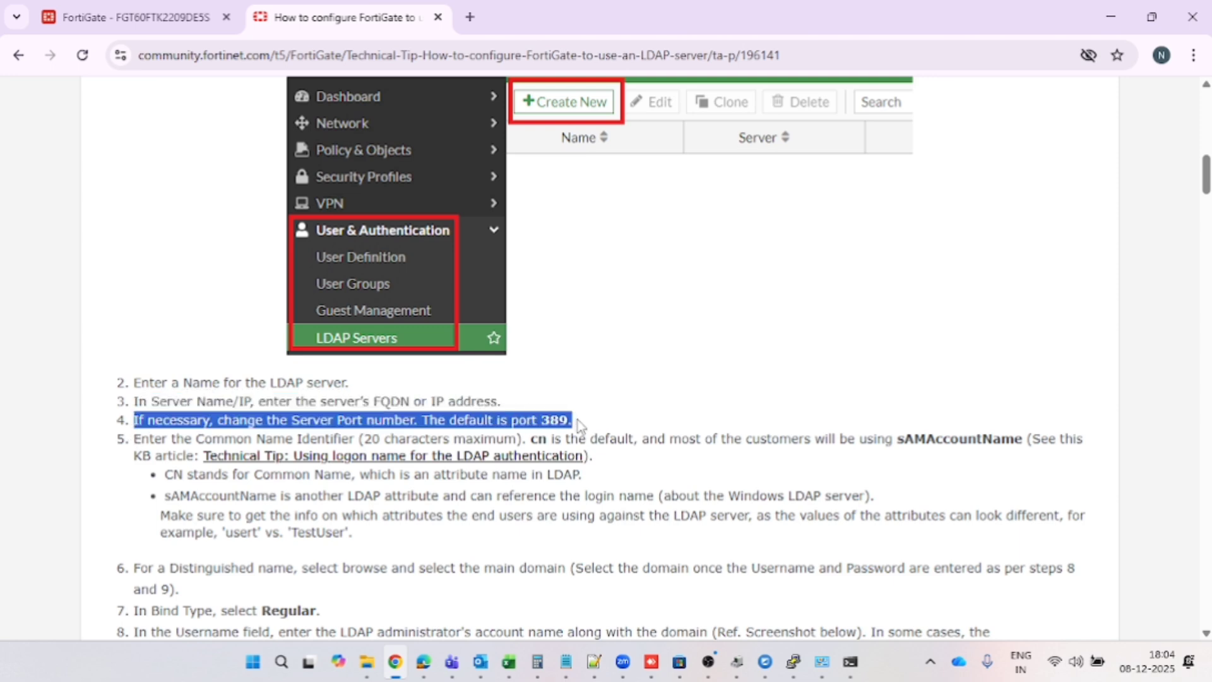
{"action": "left_click", "coordinate": [107, 19]}
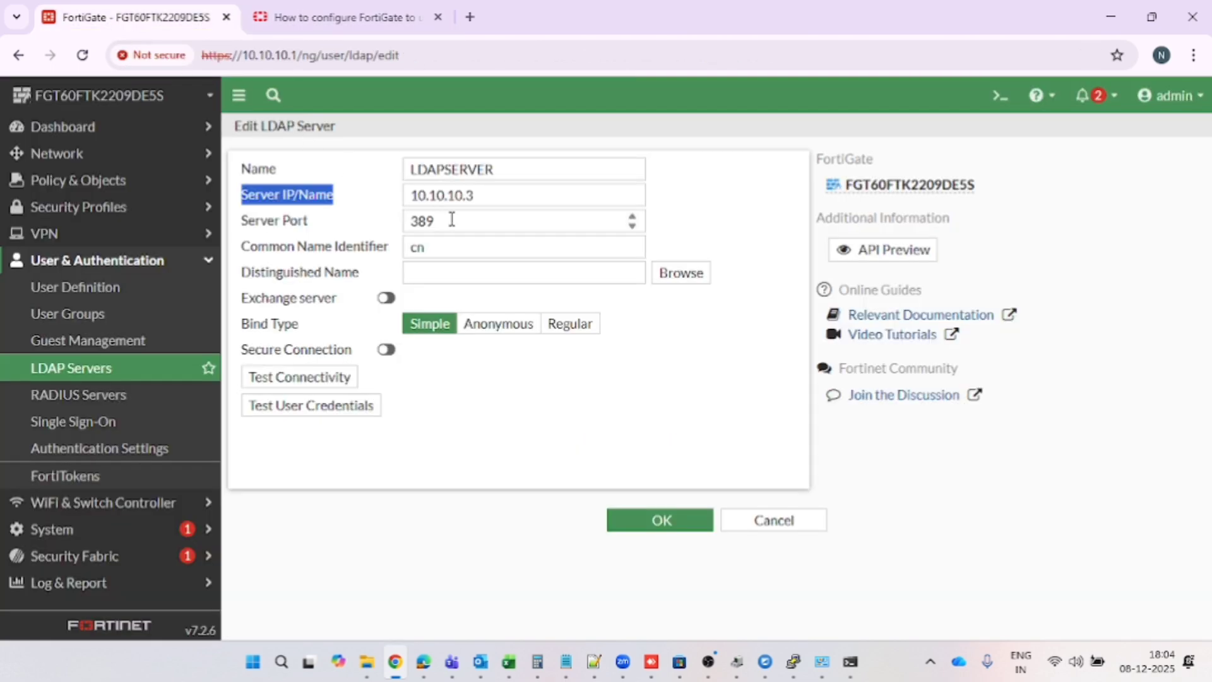
{"action": "left_click", "coordinate": [454, 222]}
{"action": "left_click_drag", "start_coordinate": [455, 222], "coordinate": [383, 240]}
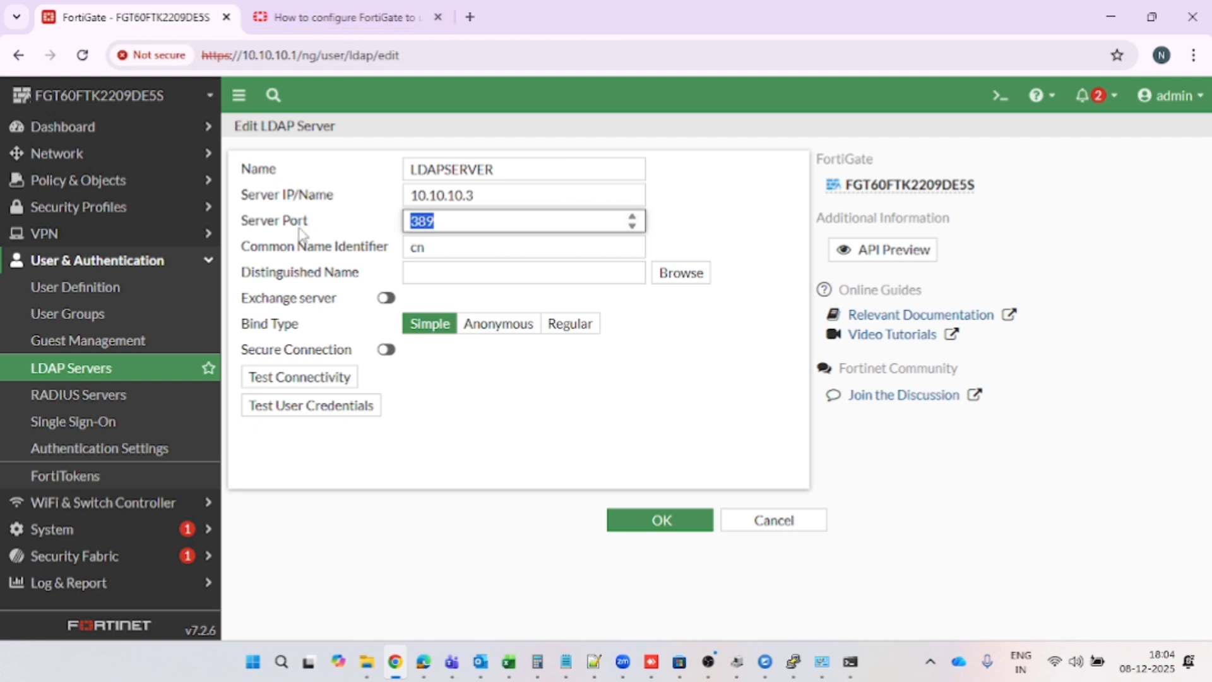
{"action": "left_click_drag", "start_coordinate": [239, 252], "coordinate": [241, 286]}
{"action": "left_click", "coordinate": [365, 276]}
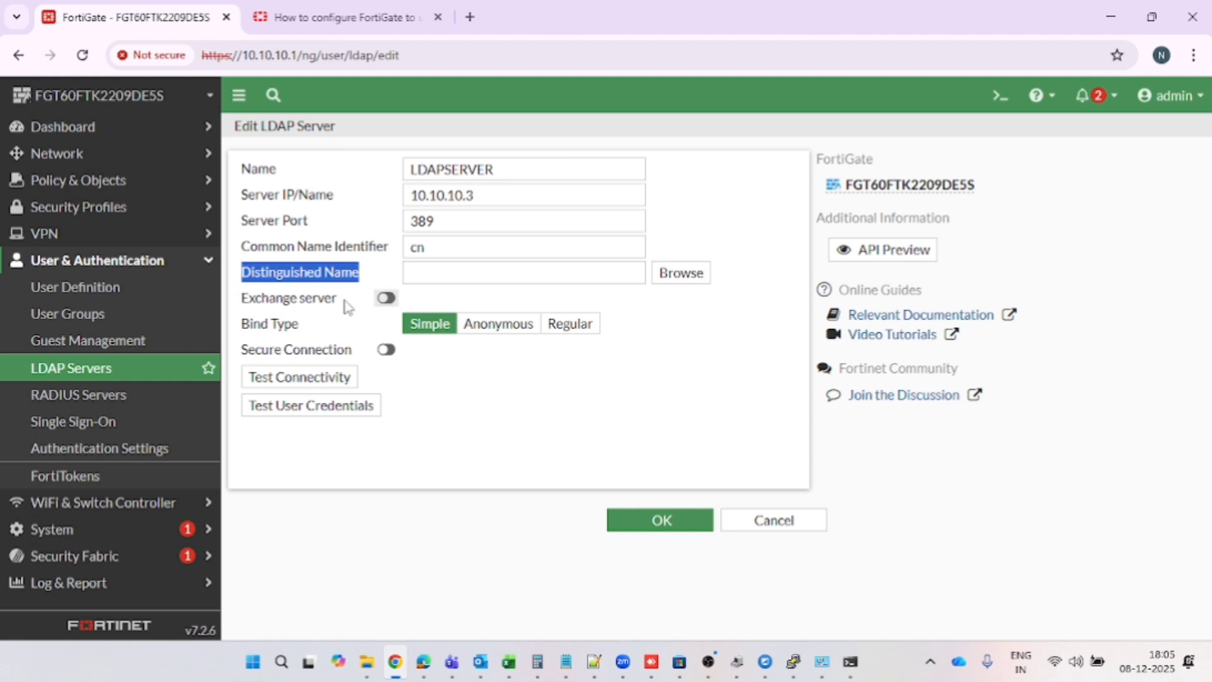
{"action": "left_click_drag", "start_coordinate": [347, 307], "coordinate": [244, 304]}
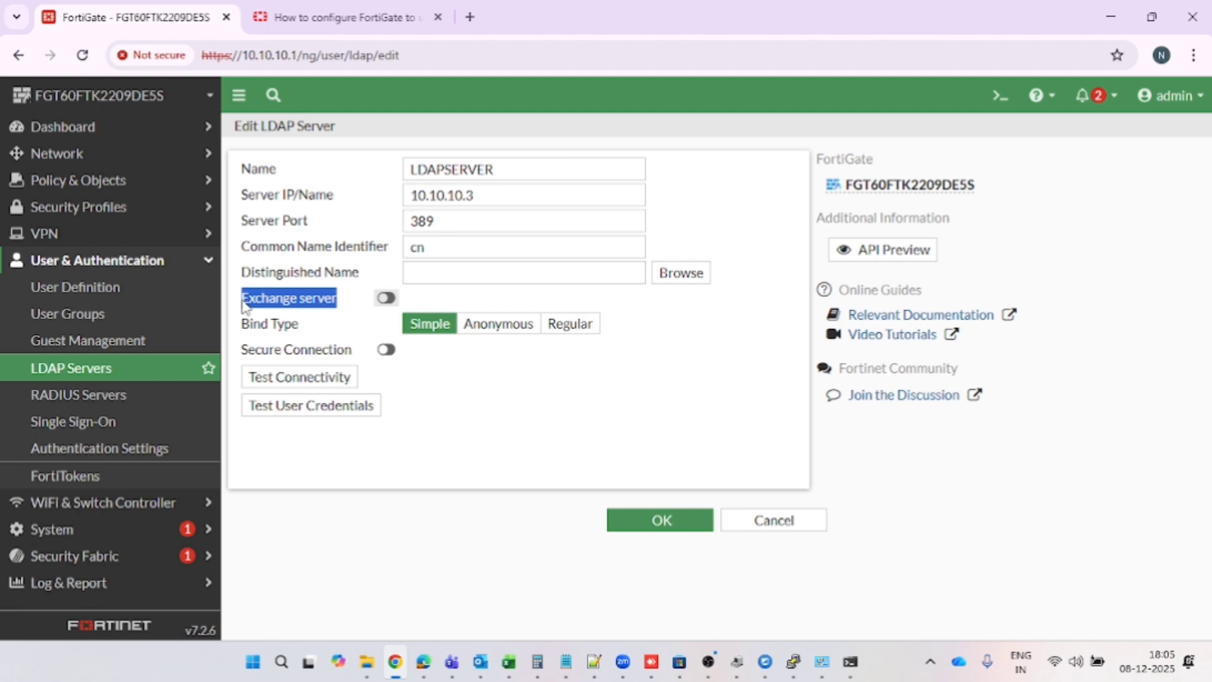
Enable Exchange server, set bind type to Regular, and turn on secure connection using LDAPS
{"action": "left_click", "coordinate": [385, 298]}
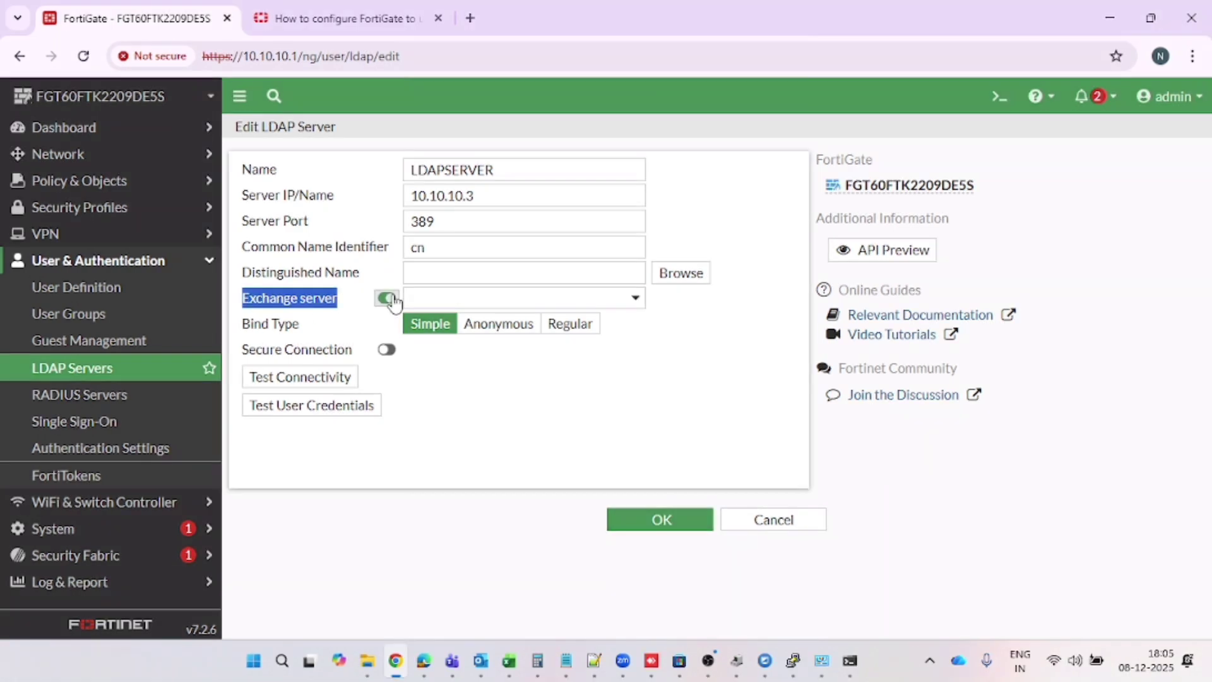
{"action": "left_click", "coordinate": [450, 304]}
{"action": "left_click", "coordinate": [388, 303]}
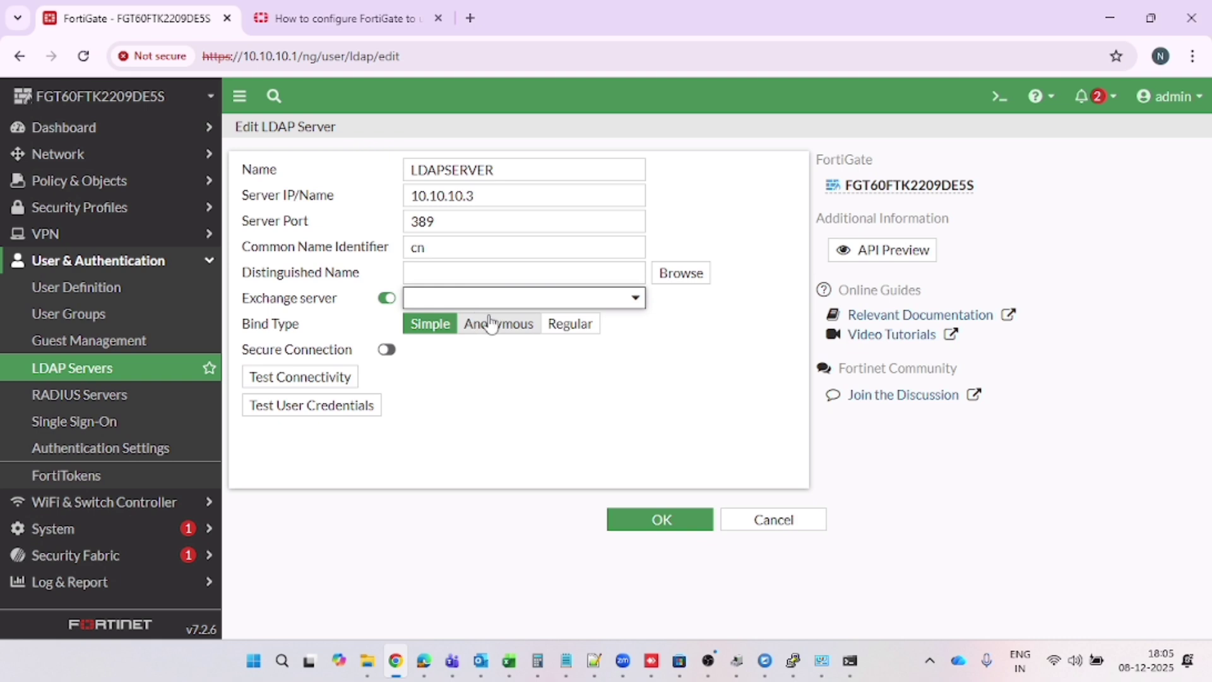
{"action": "left_click", "coordinate": [571, 326]}
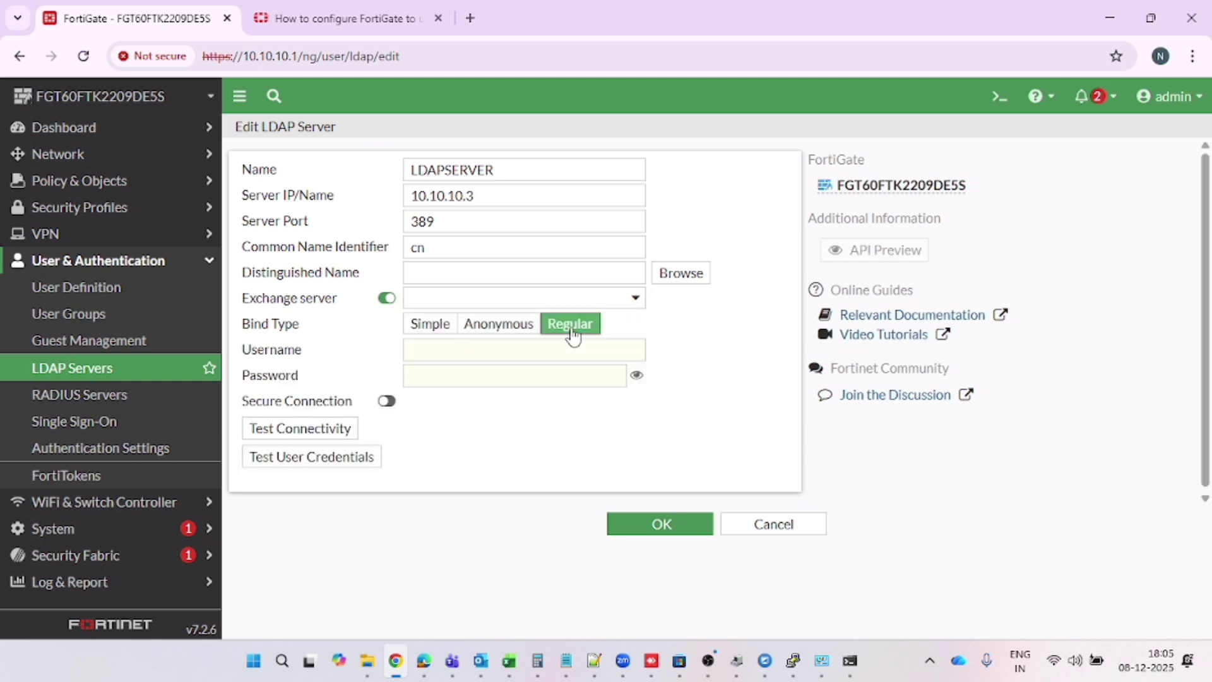
{"action": "left_click", "coordinate": [415, 351]}
{"action": "left_click", "coordinate": [440, 379]}
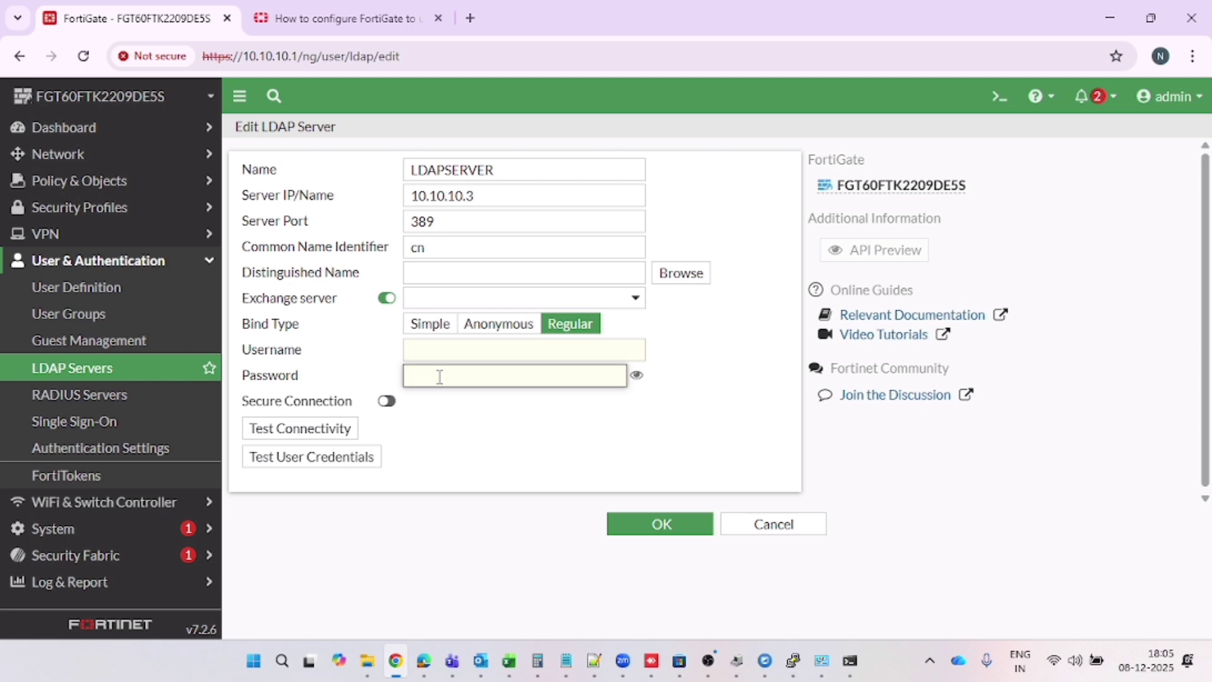
{"action": "left_click", "coordinate": [386, 401]}
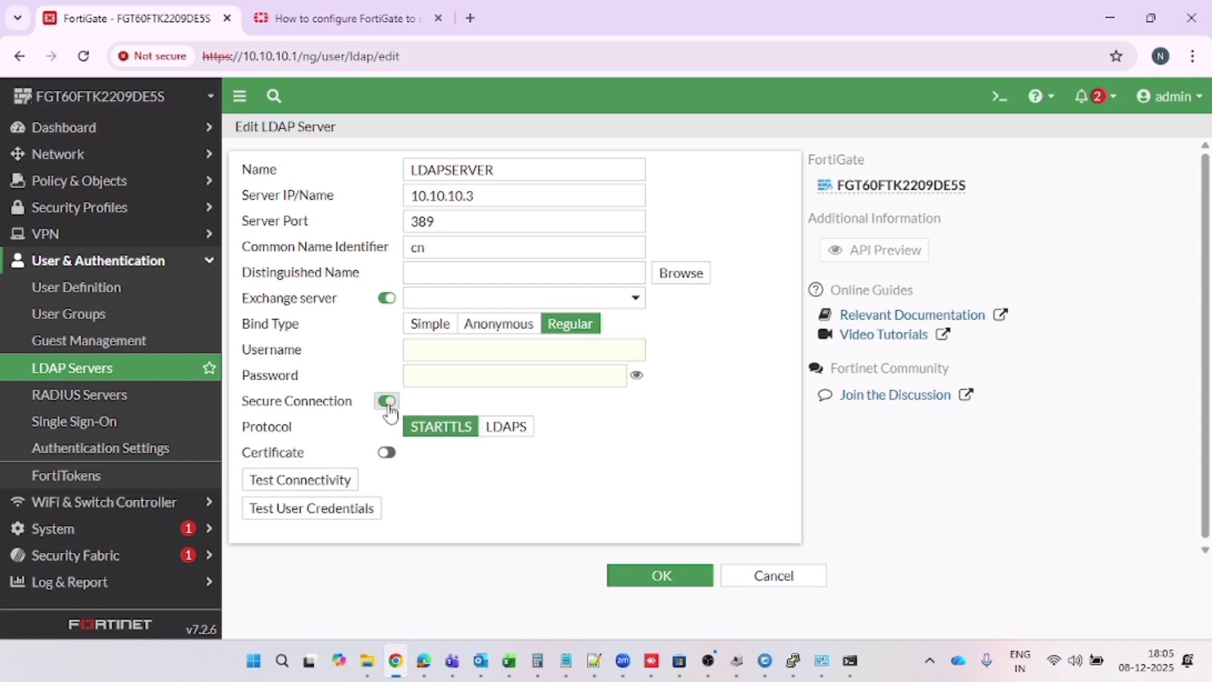
{"action": "left_click", "coordinate": [505, 426]}
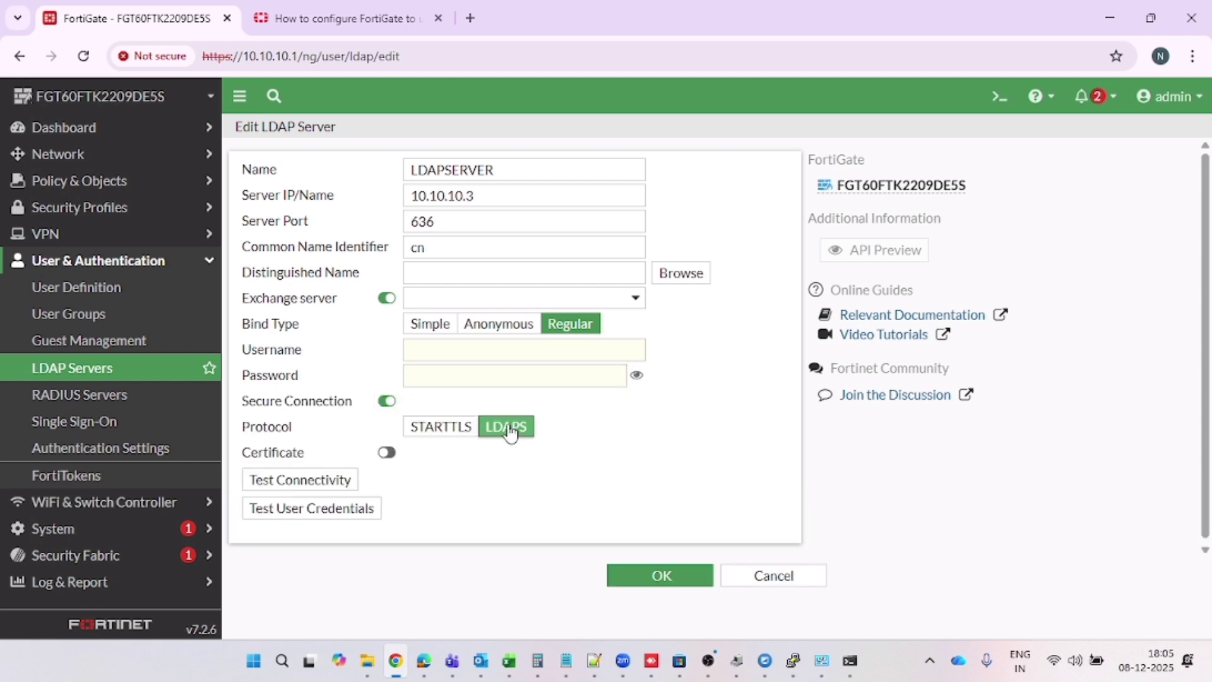
{"action": "left_click", "coordinate": [448, 437]}
{"action": "left_click", "coordinate": [484, 435]}
Check the guide's Common Name Identifier step and its sAMAccountName recommendation against the cn value
{"action": "key", "text": "ctrl+Tab"}
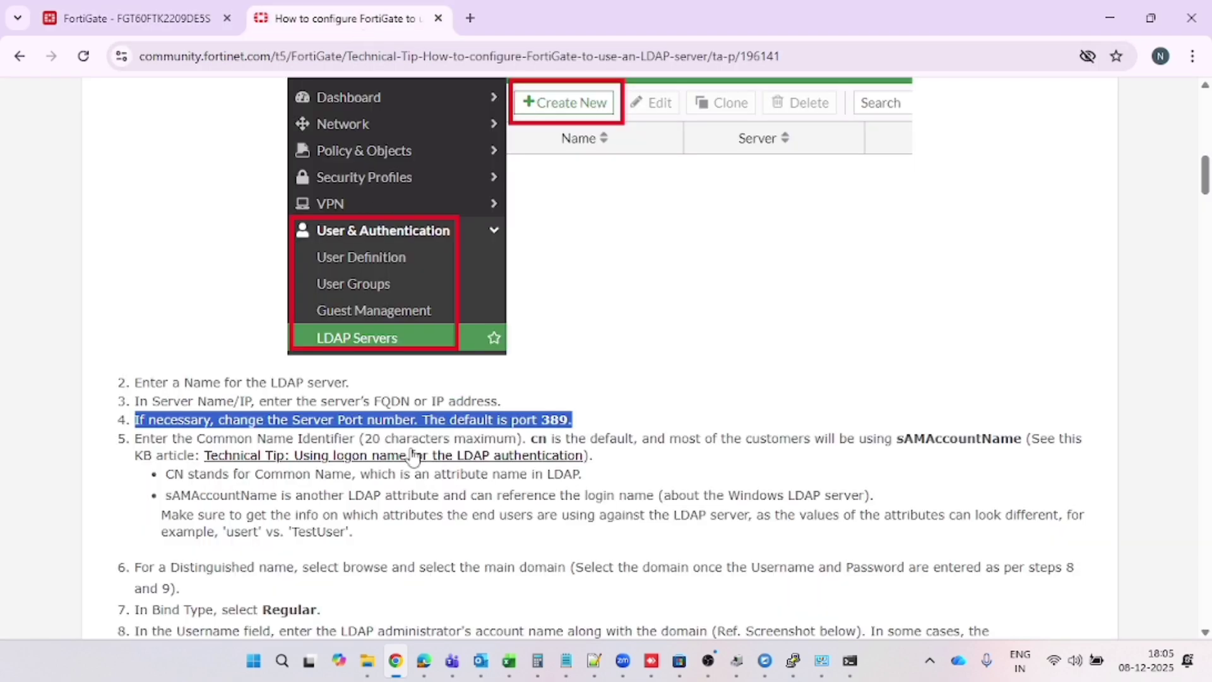
{"action": "scroll", "coordinate": [411, 448], "scroll_direction": "down", "scroll_amount": 1}
{"action": "left_click_drag", "start_coordinate": [150, 416], "coordinate": [599, 416]}
{"action": "left_click", "coordinate": [112, 7]}
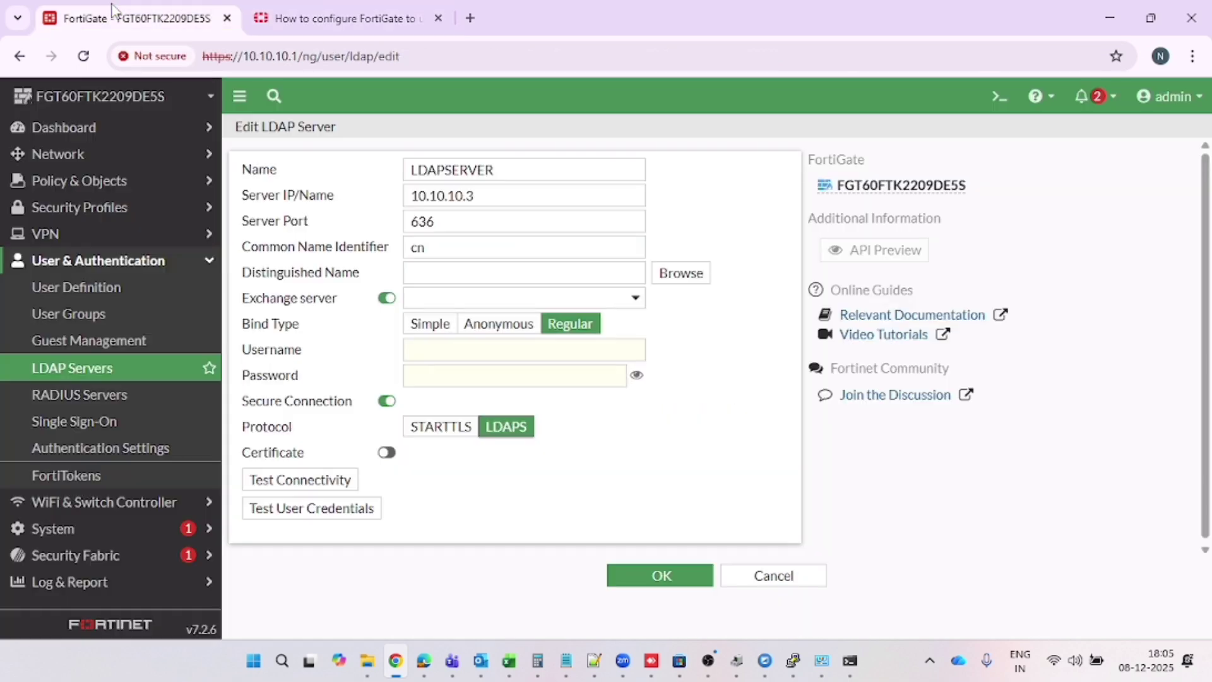
{"action": "left_click_drag", "start_coordinate": [436, 248], "coordinate": [410, 249]}
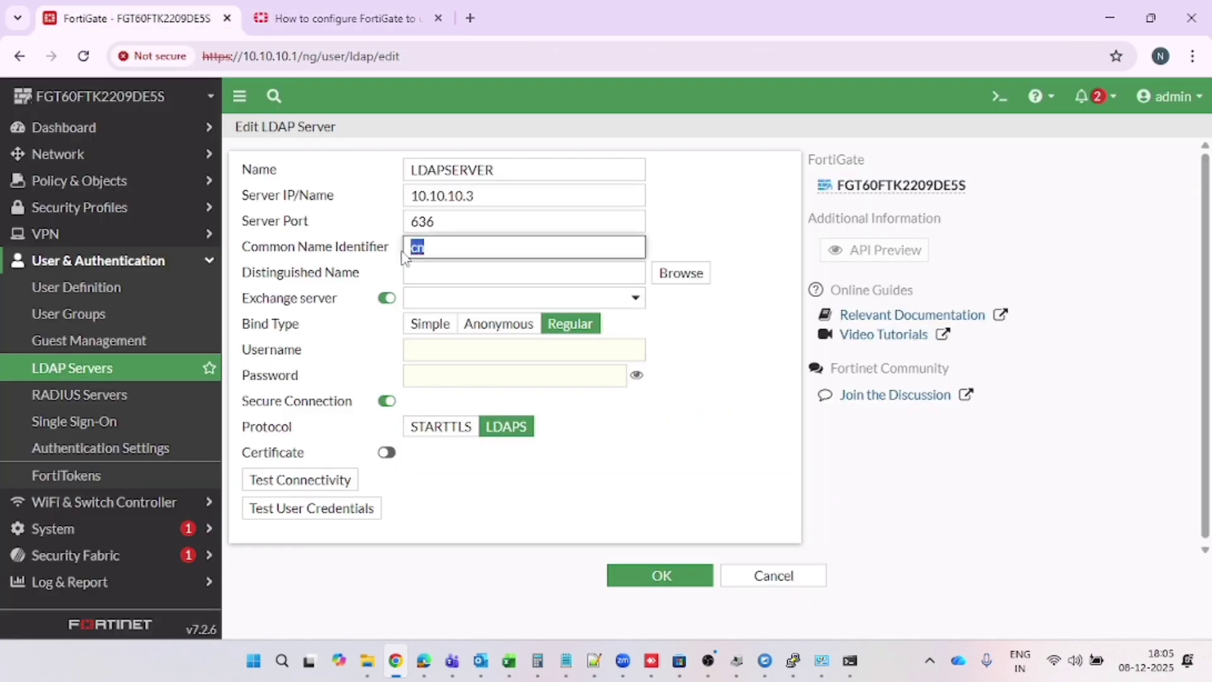
{"action": "left_click", "coordinate": [340, 18]}
{"action": "scroll", "coordinate": [615, 397], "scroll_direction": "down", "scroll_amount": 1}
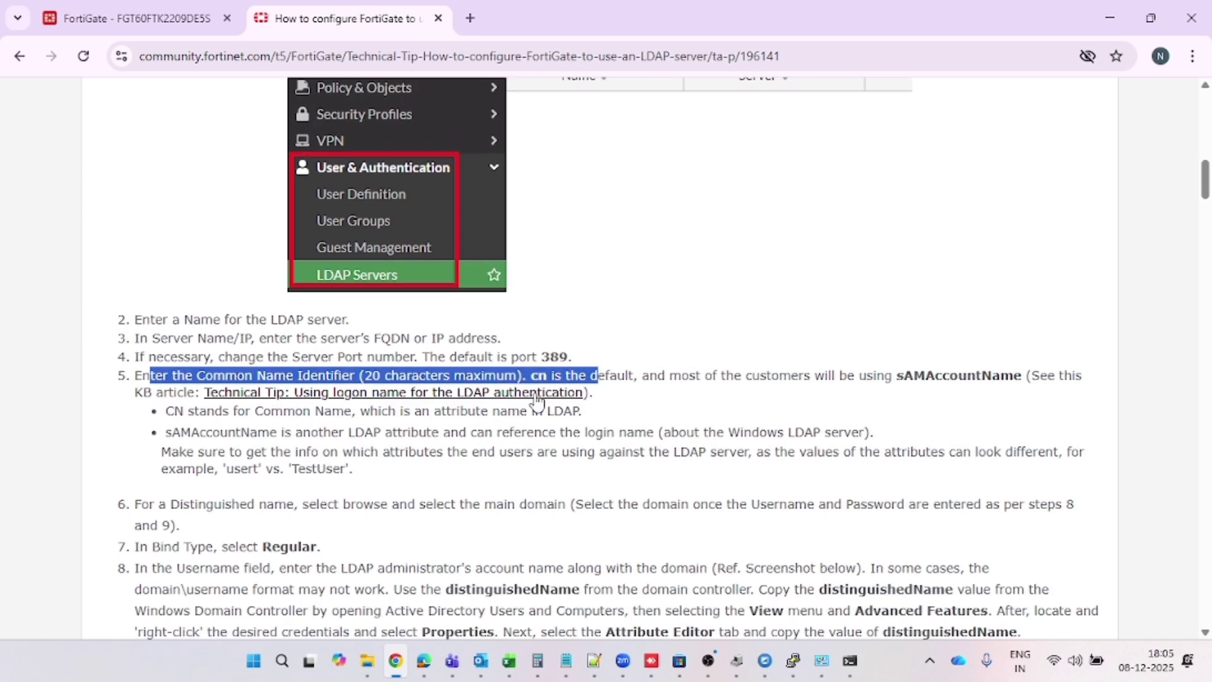
{"action": "left_click_drag", "start_coordinate": [665, 379], "coordinate": [970, 375]}
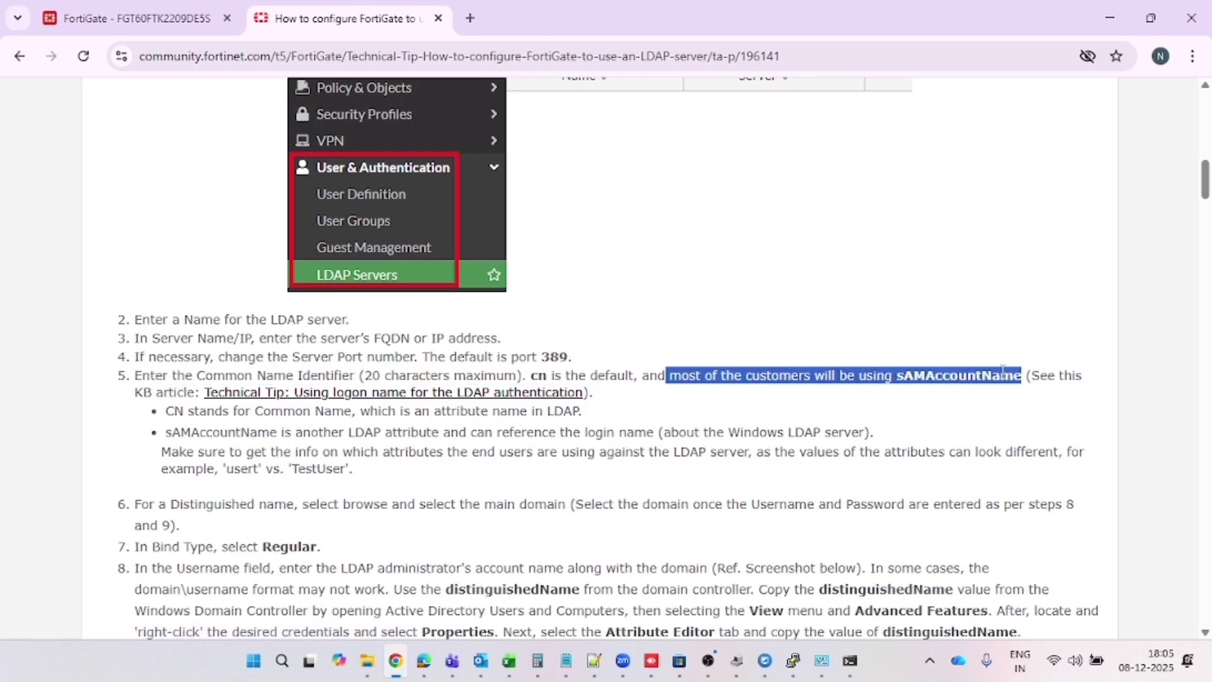
{"action": "left_click", "coordinate": [918, 410]}
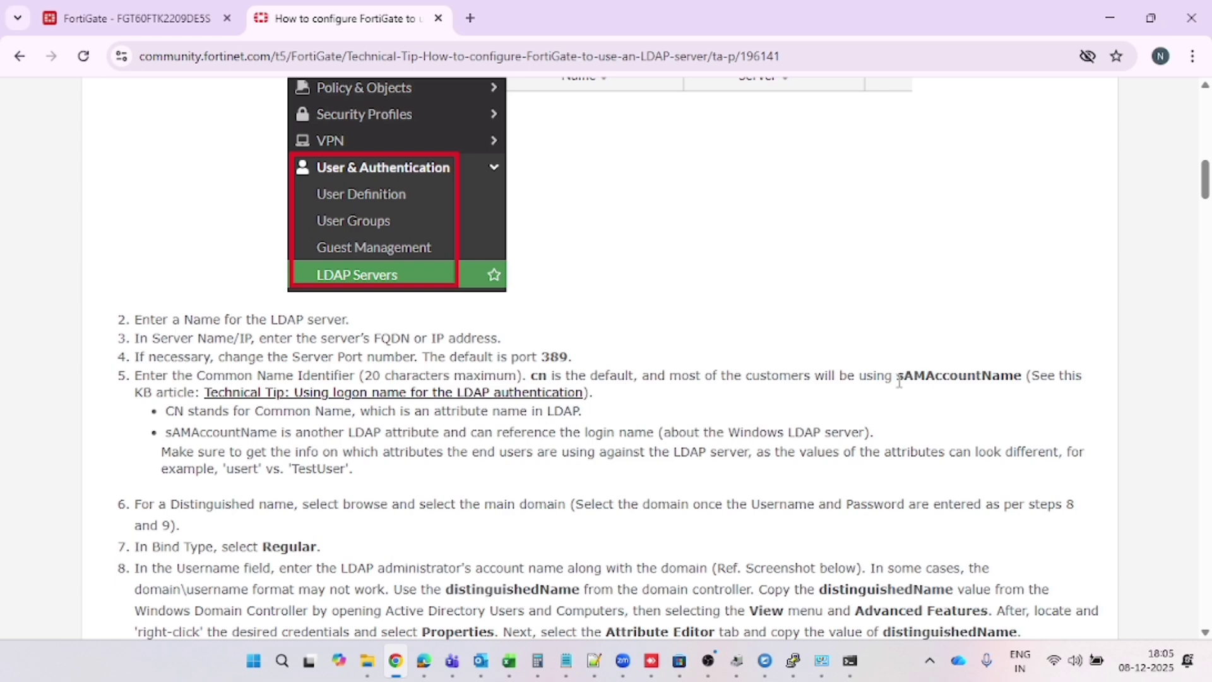
Replace cn with sAMAccountName in the Common Name Identifier field
{"action": "left_click_drag", "start_coordinate": [899, 379], "coordinate": [1026, 375]}
{"action": "key", "text": "ctrl+c"}
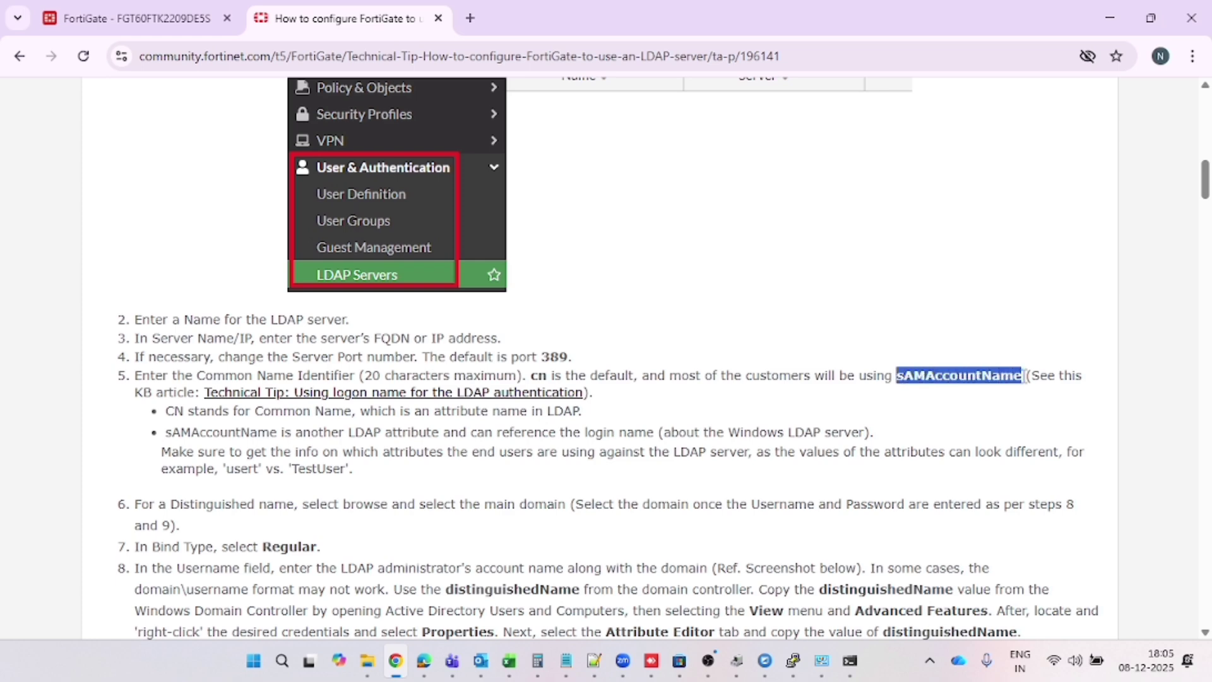
{"action": "left_click", "coordinate": [151, 14]}
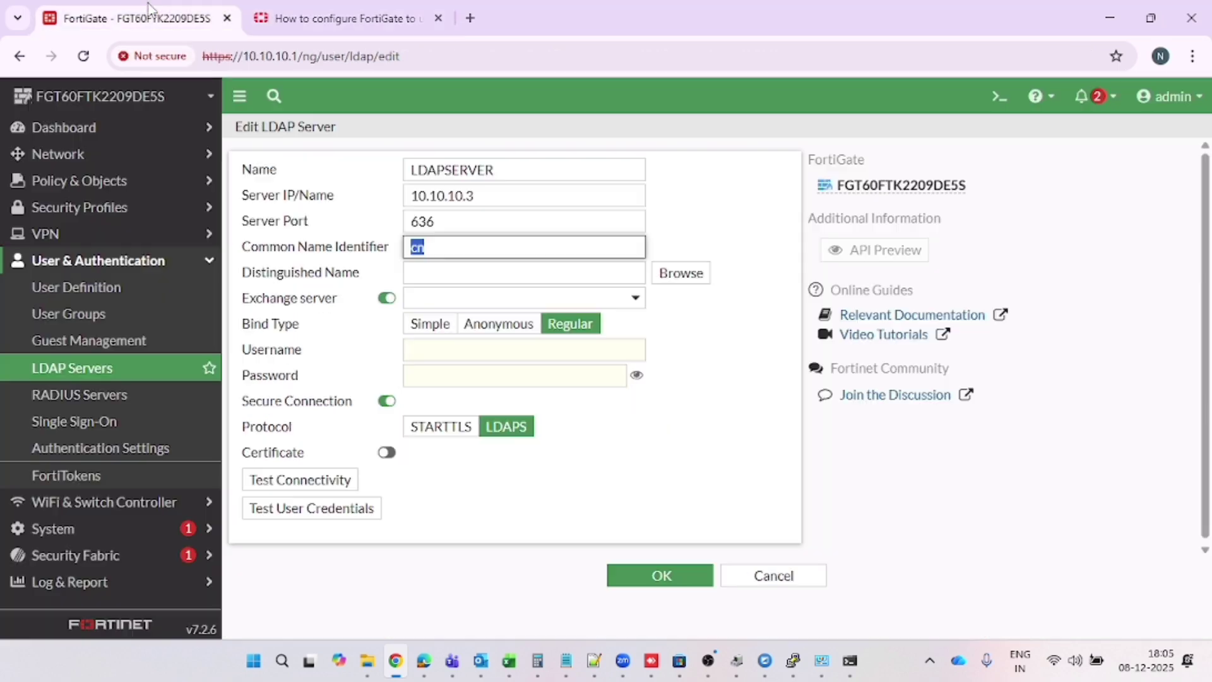
{"action": "left_click", "coordinate": [446, 253]}
{"action": "left_click_drag", "start_coordinate": [458, 252], "coordinate": [376, 249]}
{"action": "key", "text": "BackSpace"}
{"action": "key", "text": "ctrl+v"}
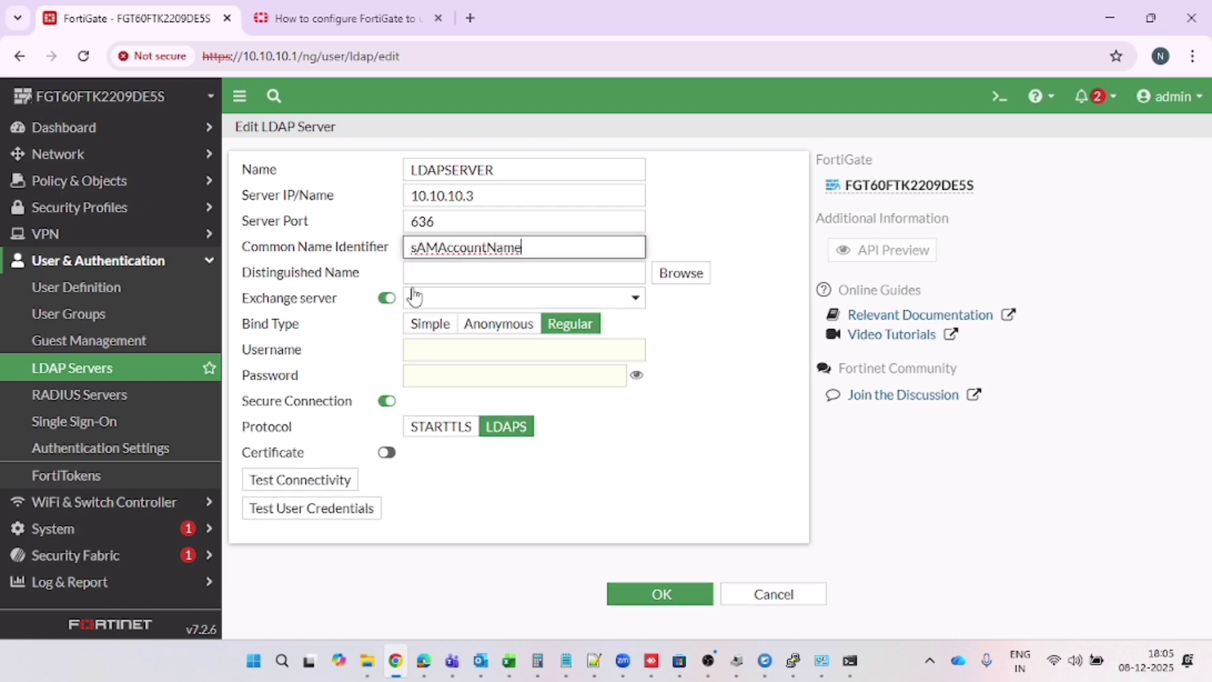
Read the article's notes on CN, sAMAccountName, user attributes and the Distinguished Name step
{"action": "left_click", "coordinate": [358, 19]}
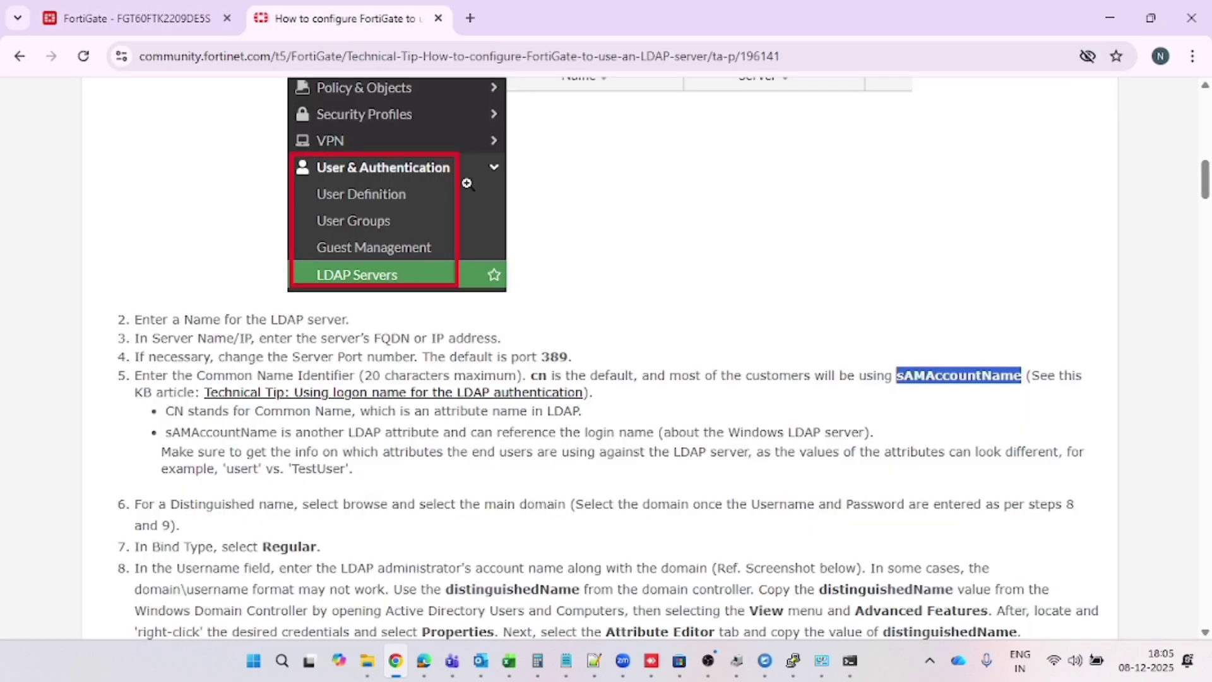
{"action": "scroll", "coordinate": [608, 375], "scroll_direction": "down", "scroll_amount": 1}
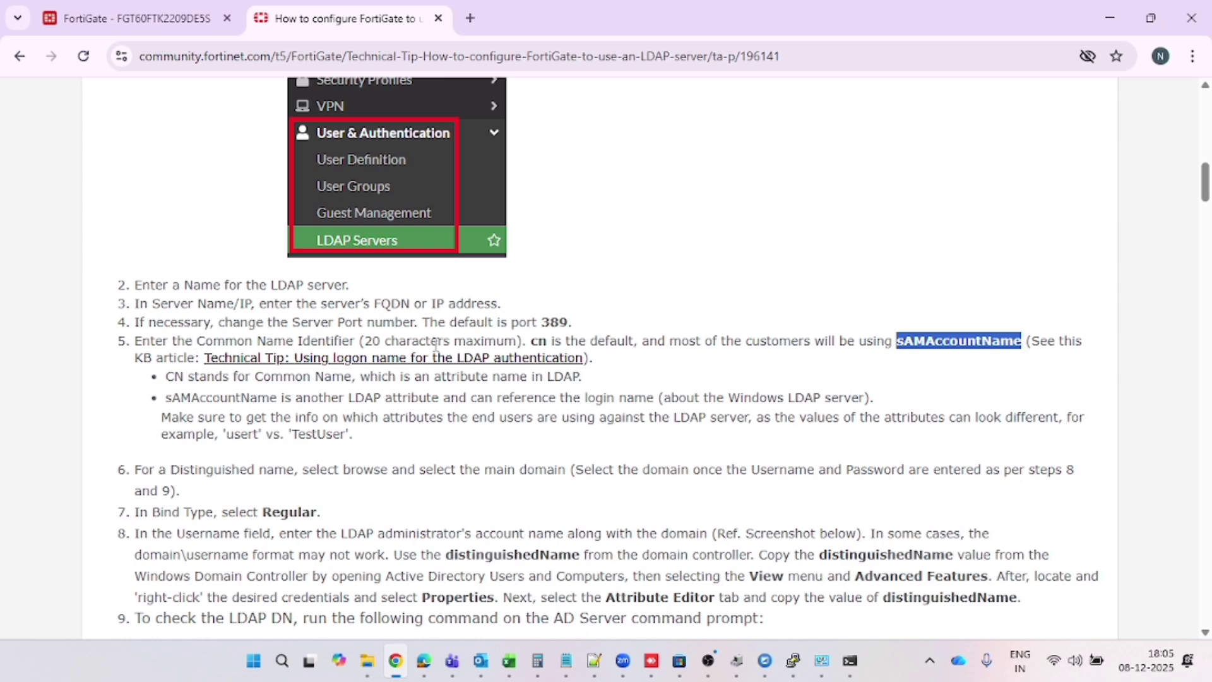
{"action": "left_click_drag", "start_coordinate": [174, 382], "coordinate": [585, 386]}
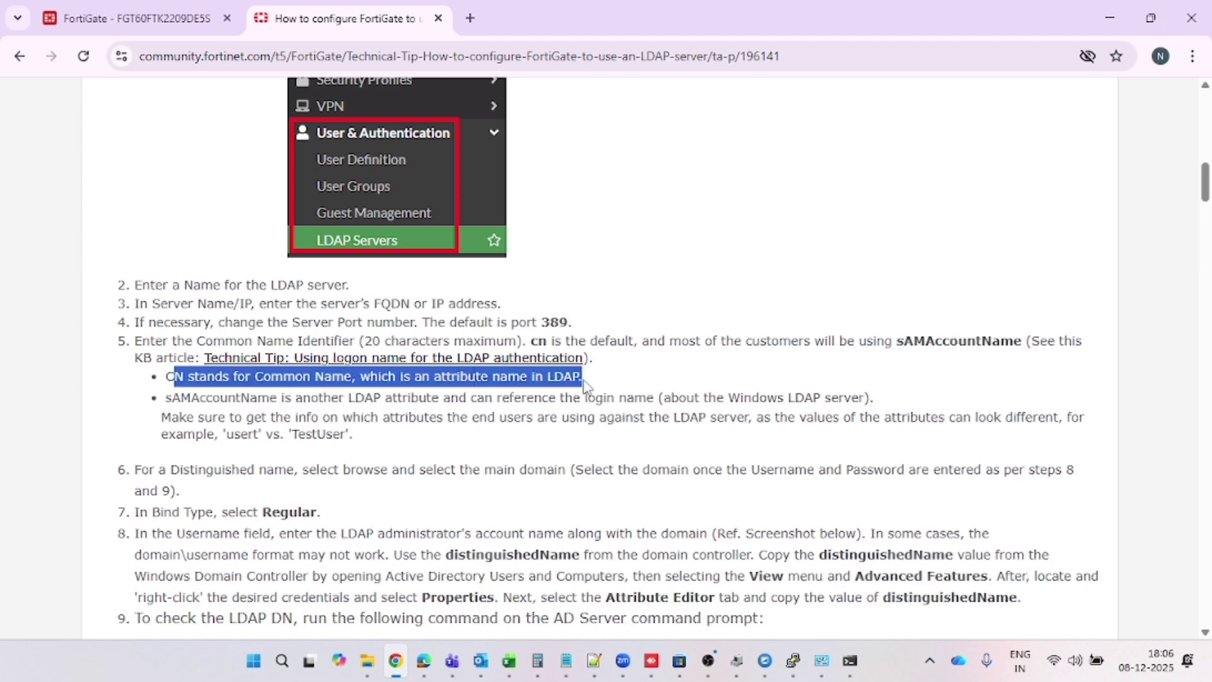
{"action": "left_click", "coordinate": [450, 434]}
{"action": "left_click_drag", "start_coordinate": [173, 395], "coordinate": [885, 395]}
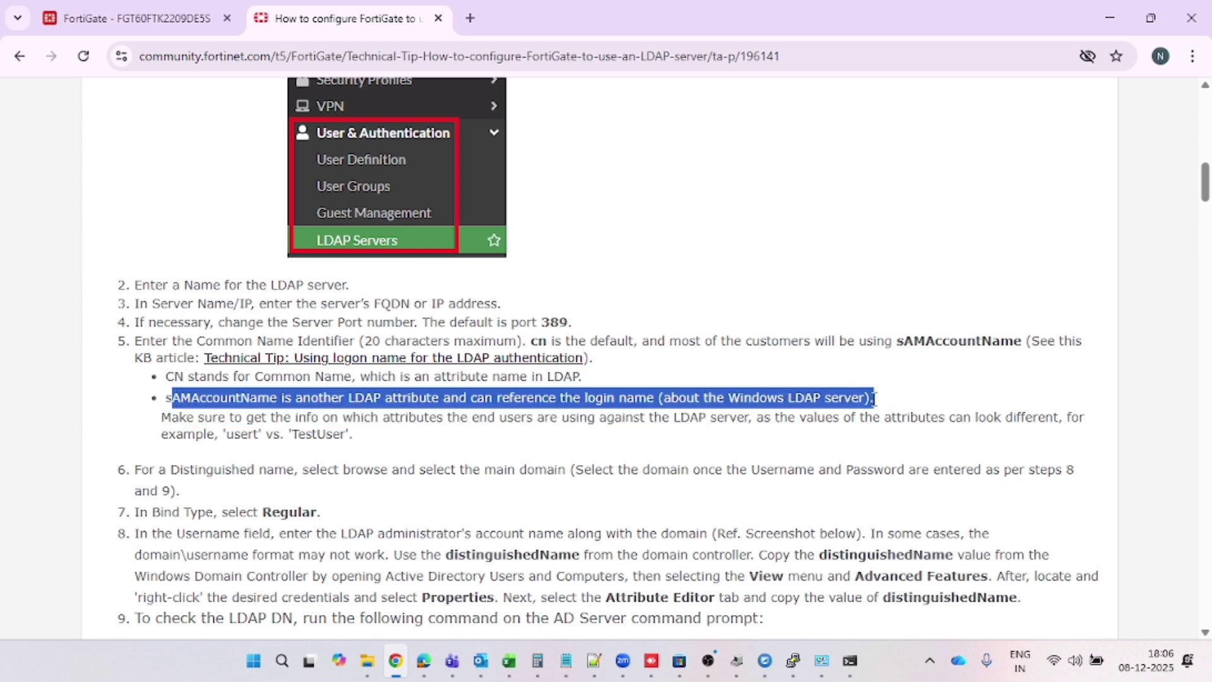
{"action": "left_click", "coordinate": [351, 474]}
{"action": "left_click_drag", "start_coordinate": [194, 413], "coordinate": [887, 434]}
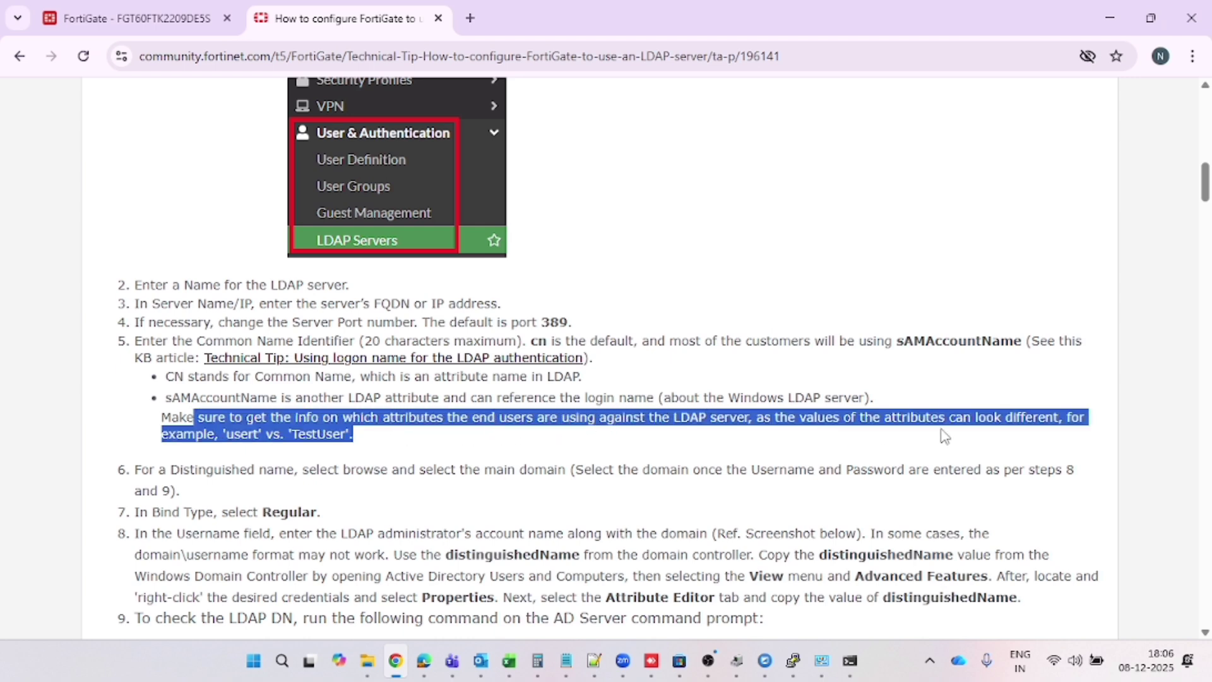
{"action": "left_click_drag", "start_coordinate": [999, 440], "coordinate": [858, 459]}
{"action": "scroll", "coordinate": [858, 460], "scroll_direction": "down", "scroll_amount": 1}
{"action": "left_click", "coordinate": [297, 475]}
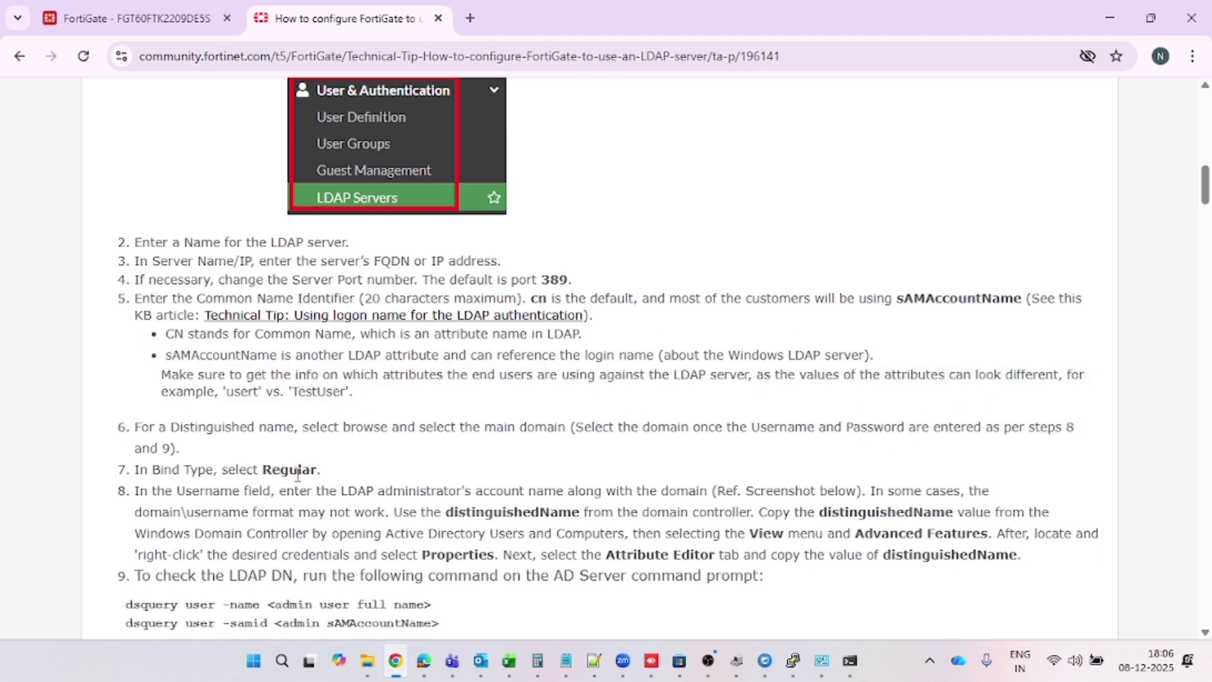
{"action": "left_click_drag", "start_coordinate": [139, 432], "coordinate": [396, 443]}
{"action": "left_click_drag", "start_coordinate": [476, 432], "coordinate": [859, 453]}
Turn off Exchange server, enter bind username and password, and disable secure connection for port 389
{"action": "left_click", "coordinate": [353, 497]}
{"action": "left_click", "coordinate": [123, 3]}
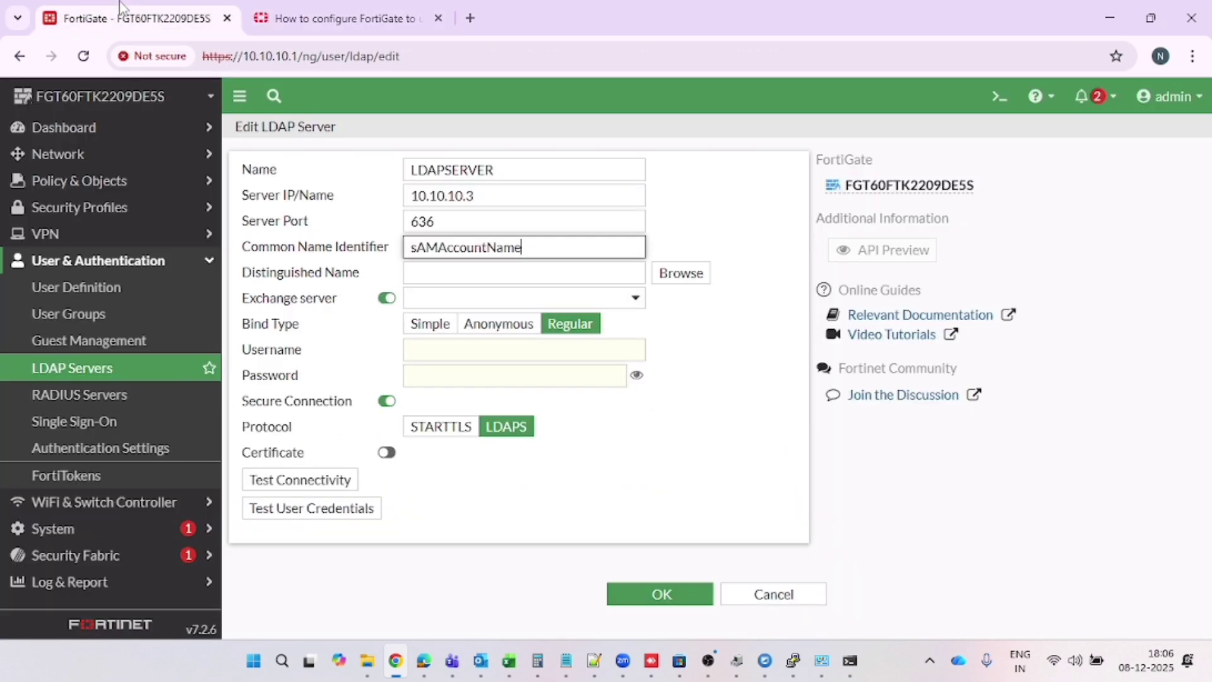
{"action": "left_click", "coordinate": [456, 278]}
{"action": "left_click", "coordinate": [388, 299]}
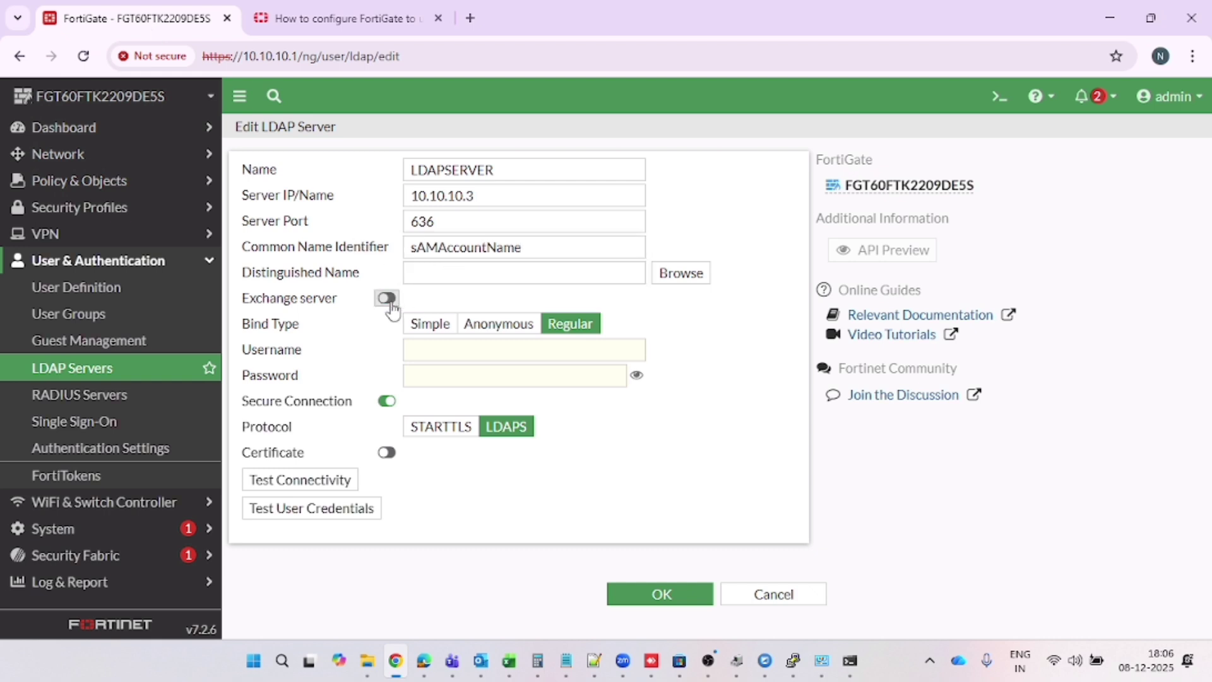
{"action": "left_click", "coordinate": [431, 345]}
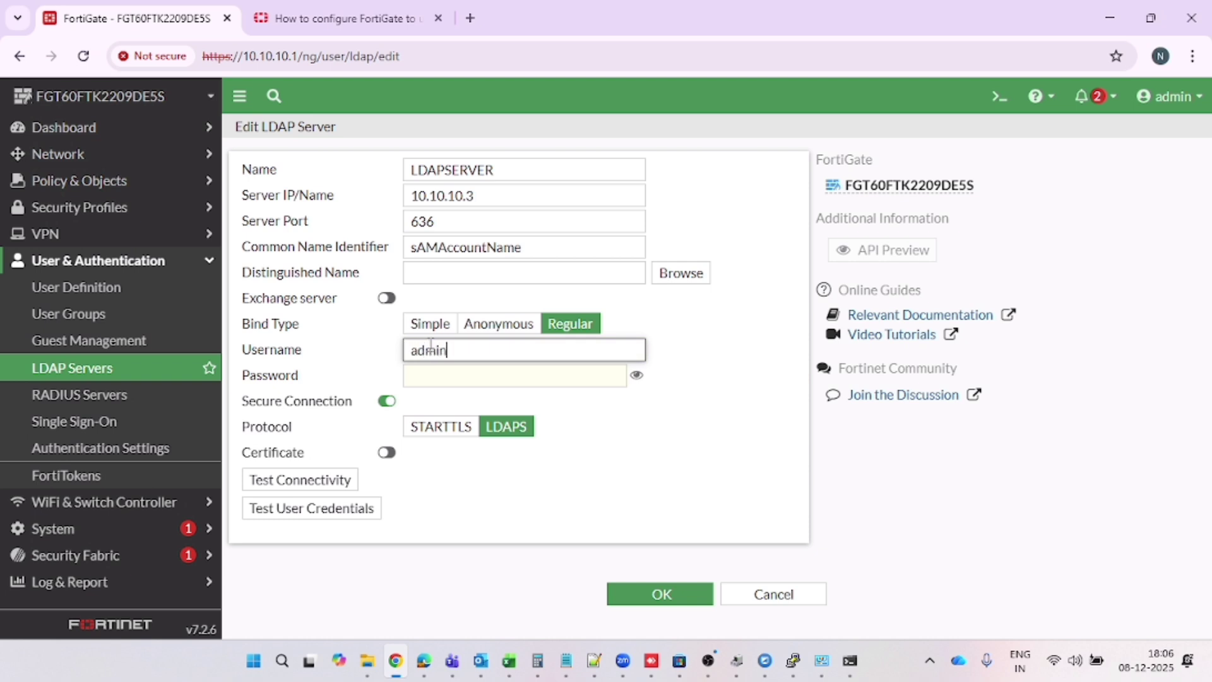
{"action": "key", "text": "Tab"}
{"action": "type", "text": "••"}
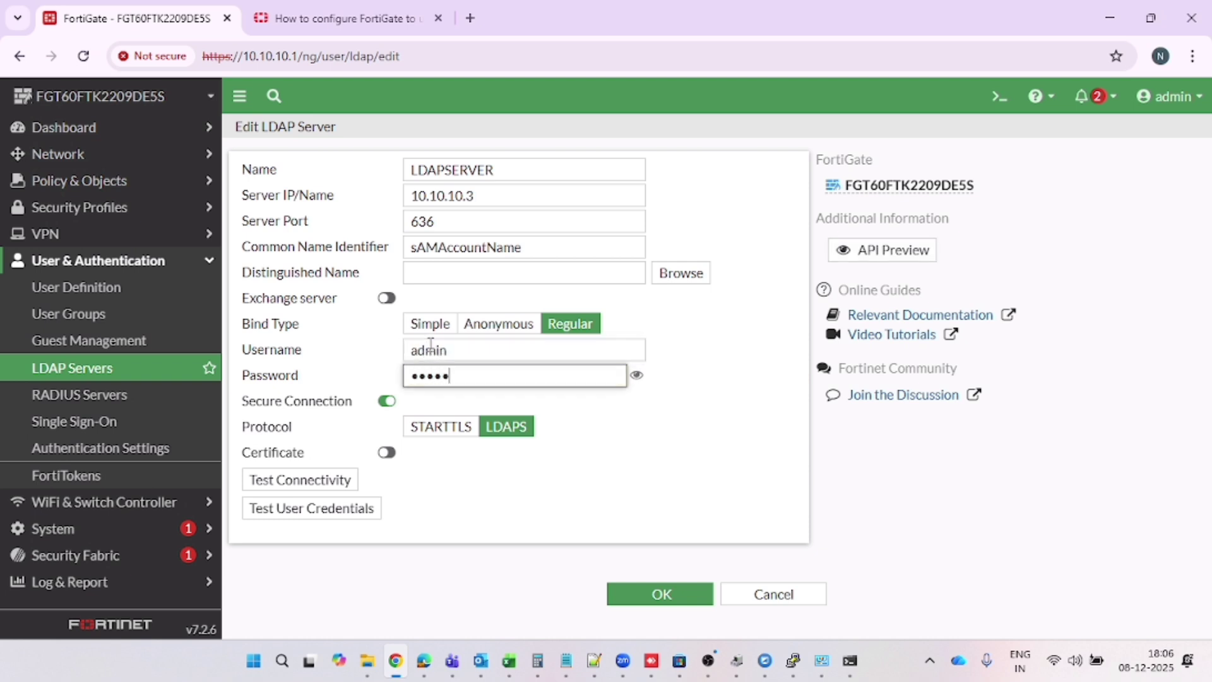
{"action": "left_click", "coordinate": [387, 401]}
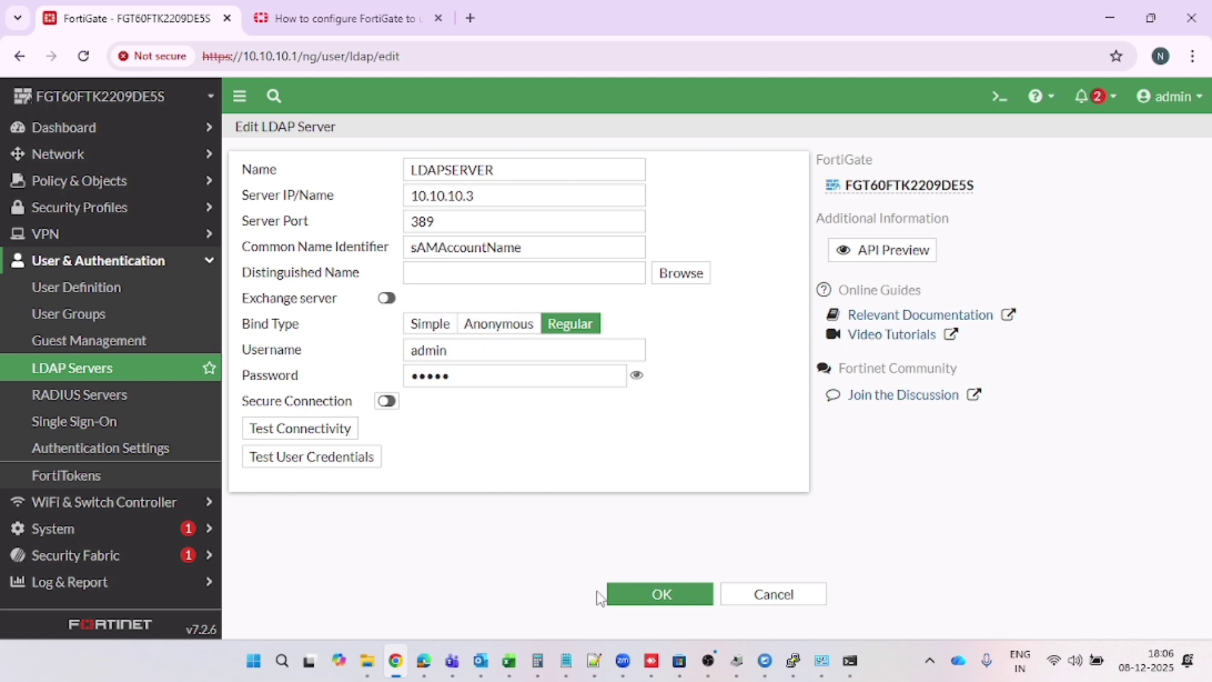
Save LDAPSERVER with Distinguished Name s, then reopen it to see the connection error
{"action": "left_click", "coordinate": [629, 600]}
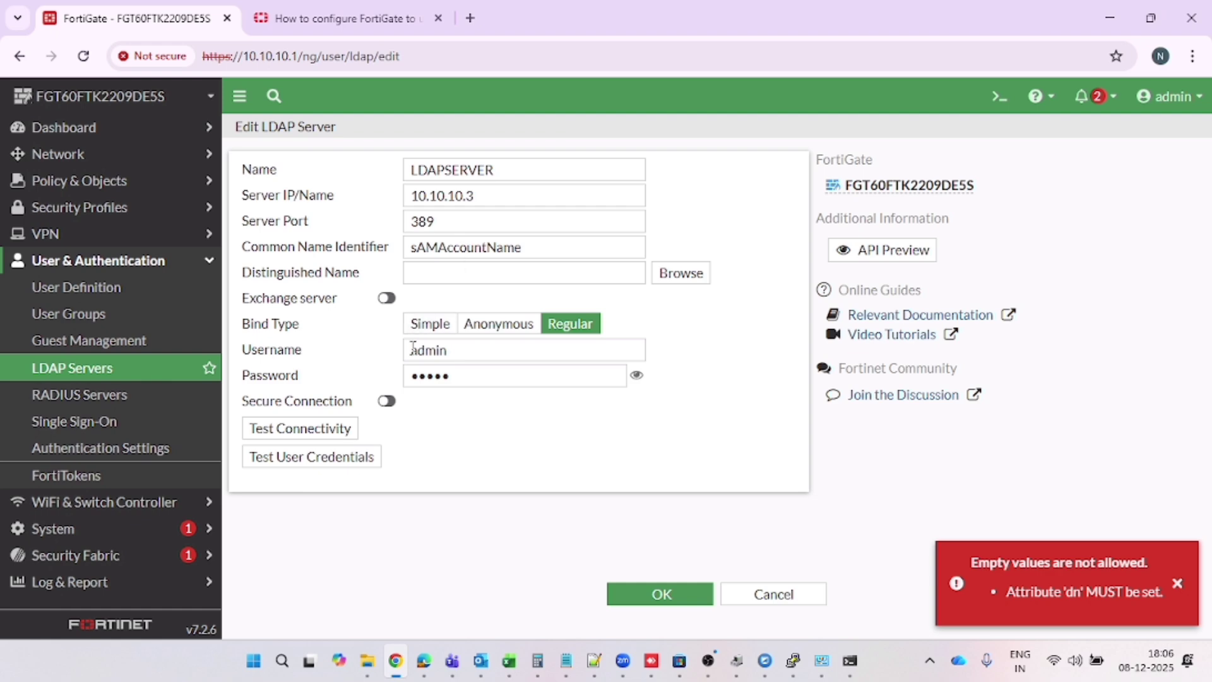
{"action": "left_click", "coordinate": [676, 281]}
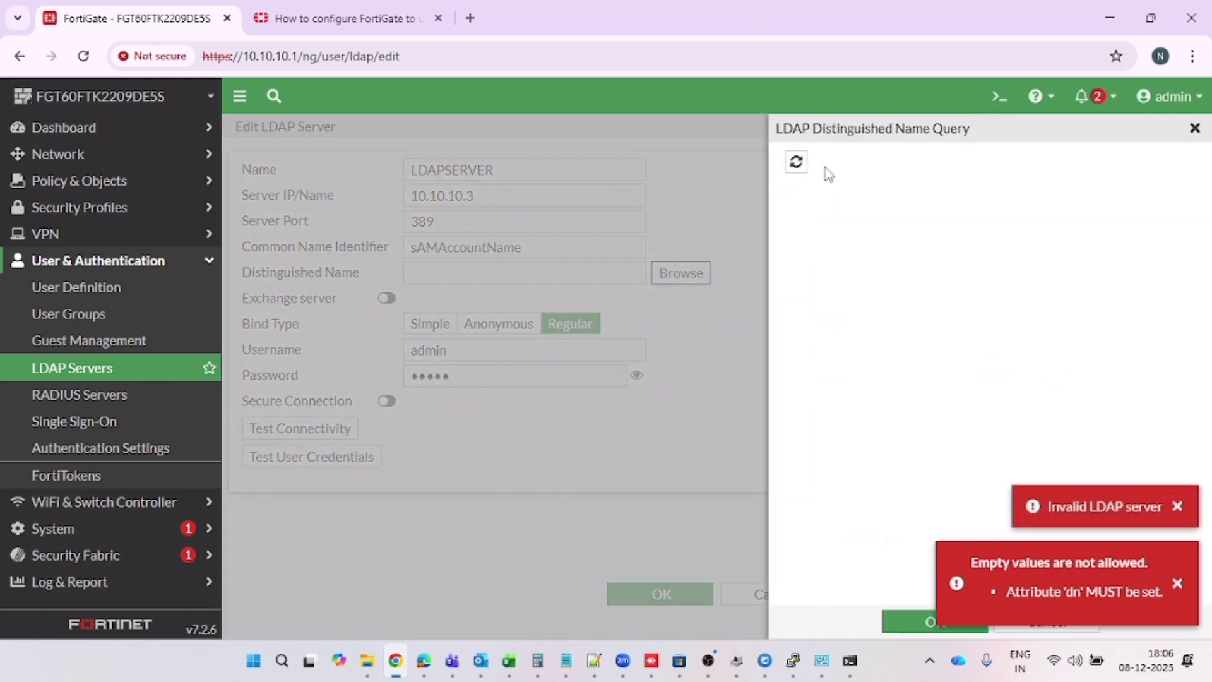
{"action": "left_click", "coordinate": [1192, 128]}
{"action": "left_click", "coordinate": [503, 276]}
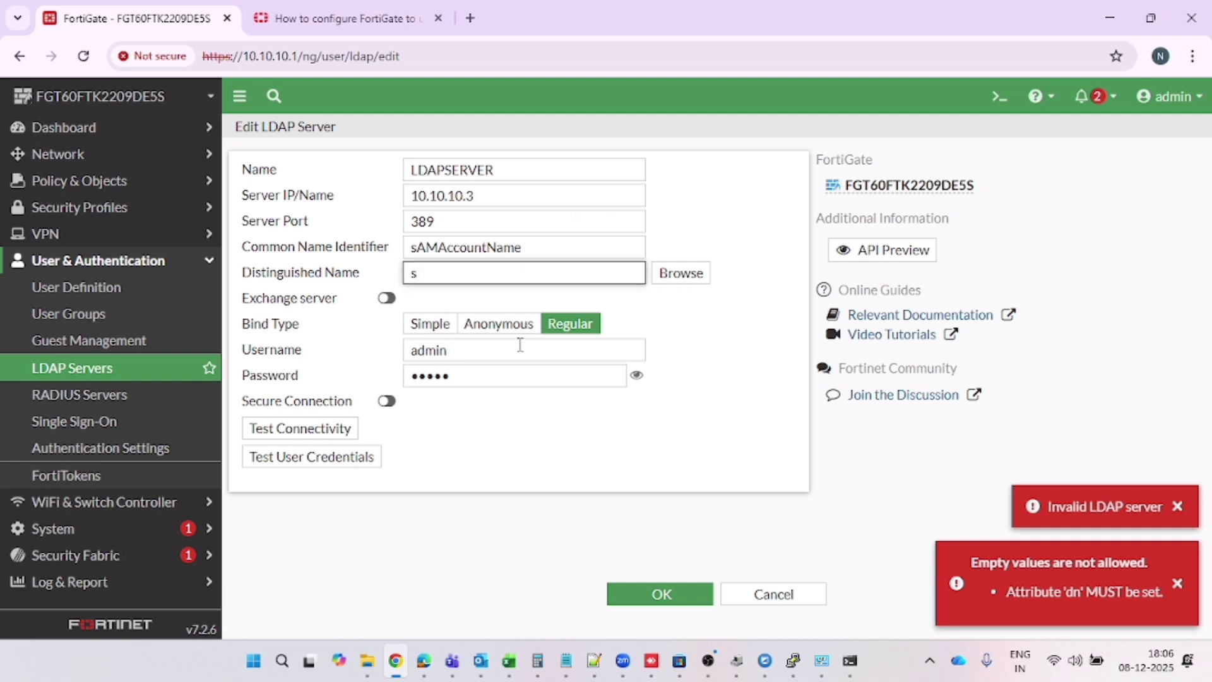
{"action": "left_click", "coordinate": [639, 607]}
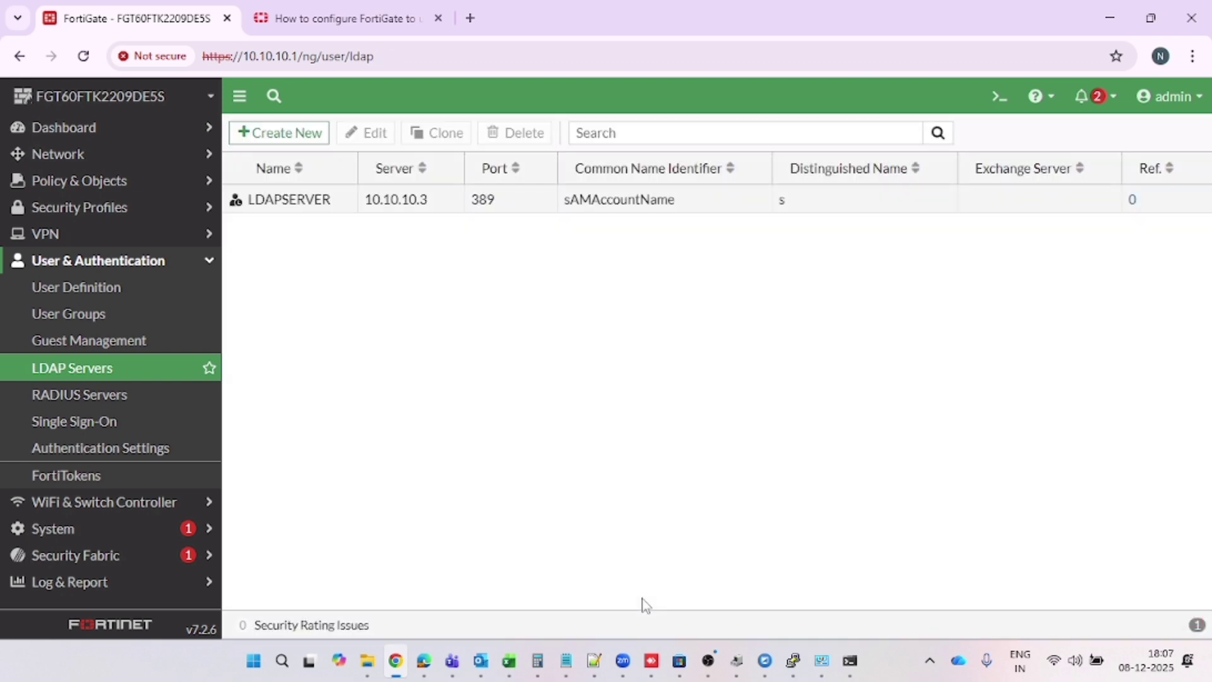
{"action": "double_click", "coordinate": [305, 203]}
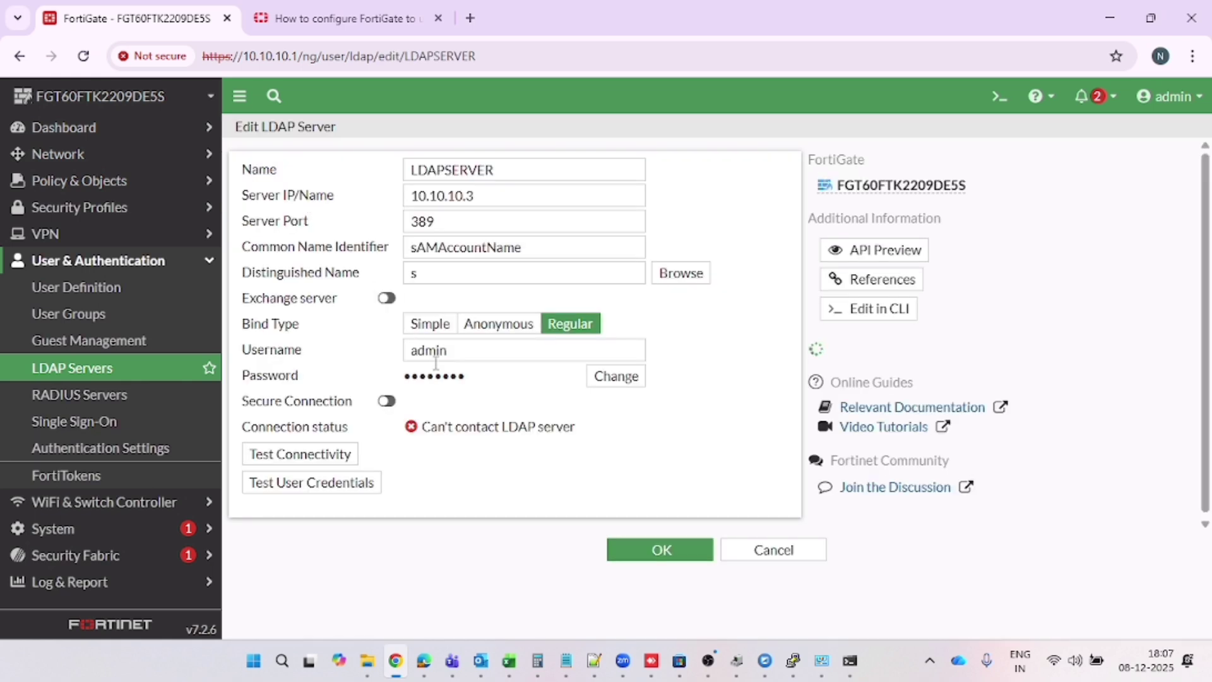
{"action": "left_click_drag", "start_coordinate": [423, 429], "coordinate": [566, 425]}
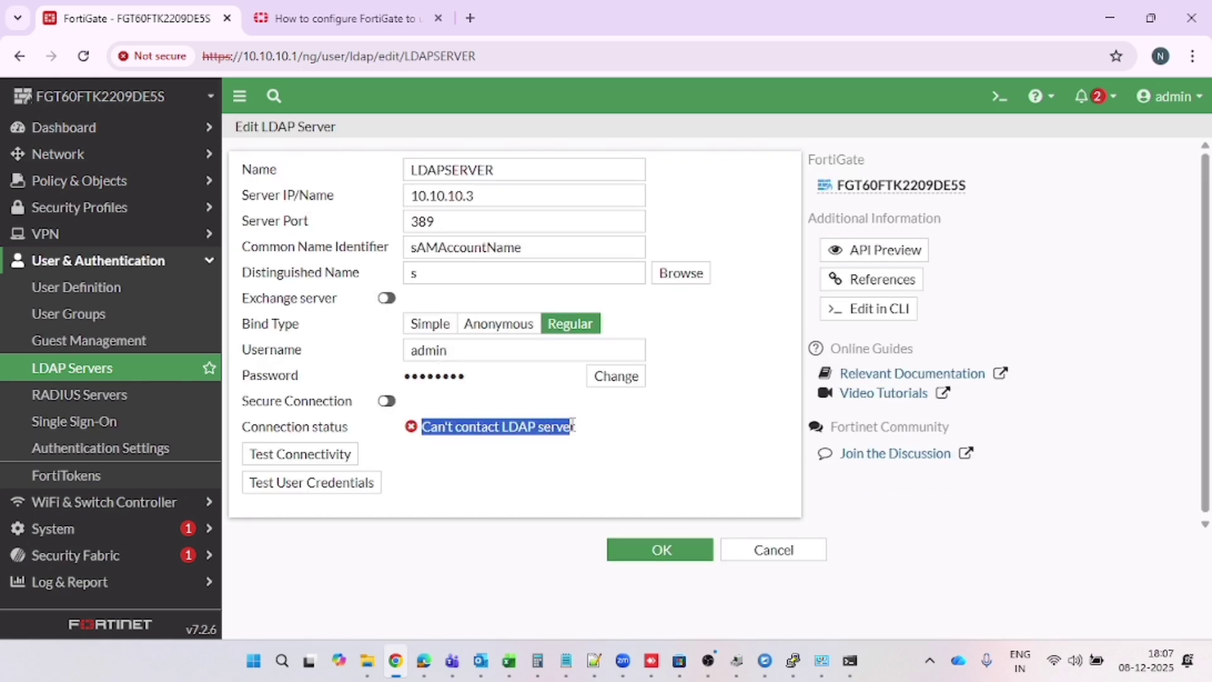
{"action": "left_click", "coordinate": [377, 9]}
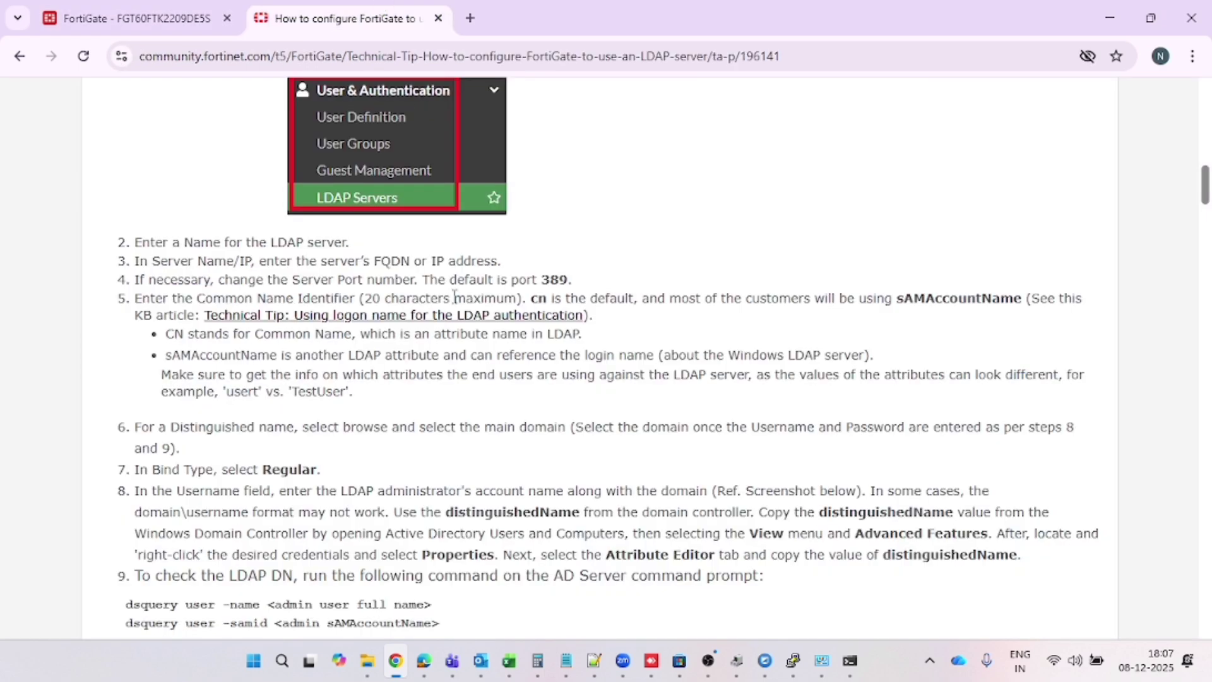
{"action": "scroll", "coordinate": [455, 297], "scroll_direction": "down", "scroll_amount": 9}
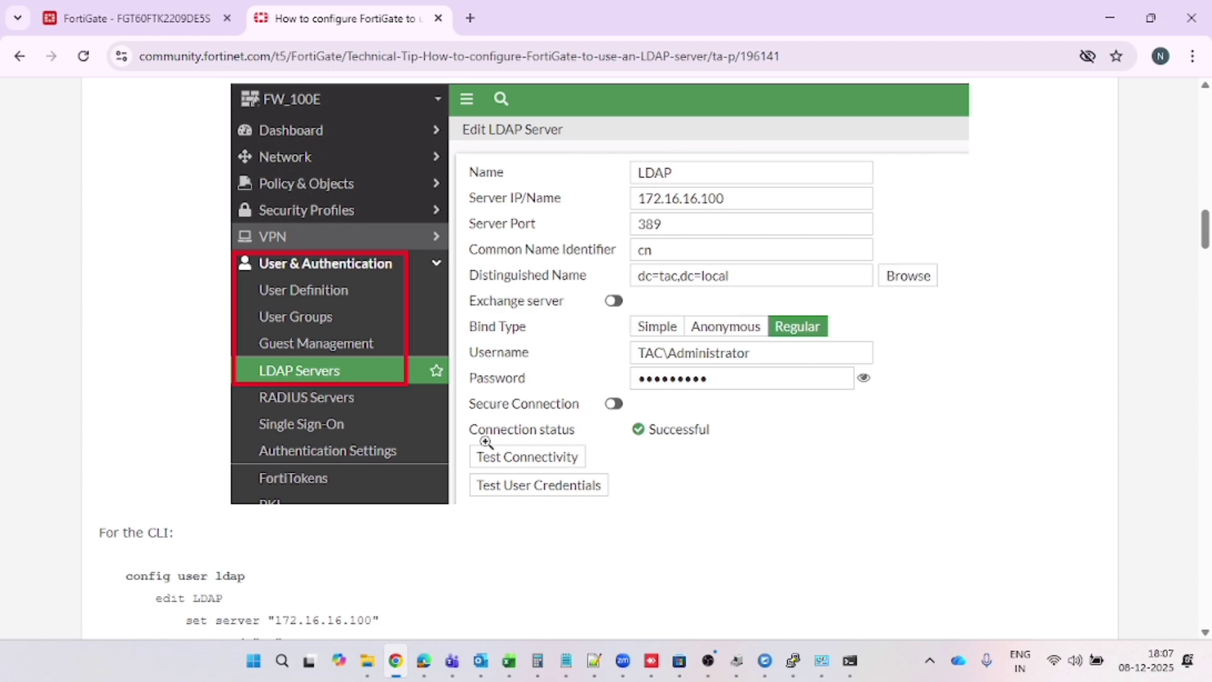
{"action": "scroll", "coordinate": [505, 429], "scroll_direction": "down", "scroll_amount": 1}
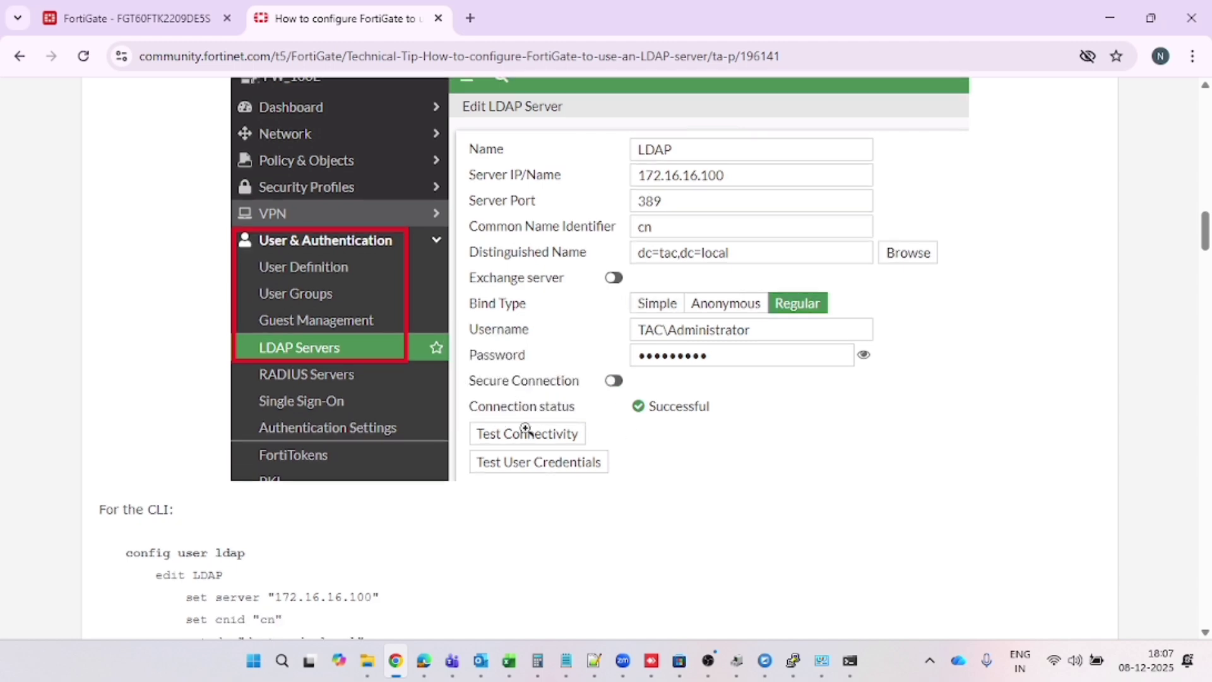
{"action": "scroll", "coordinate": [662, 411], "scroll_direction": "up", "scroll_amount": 4}
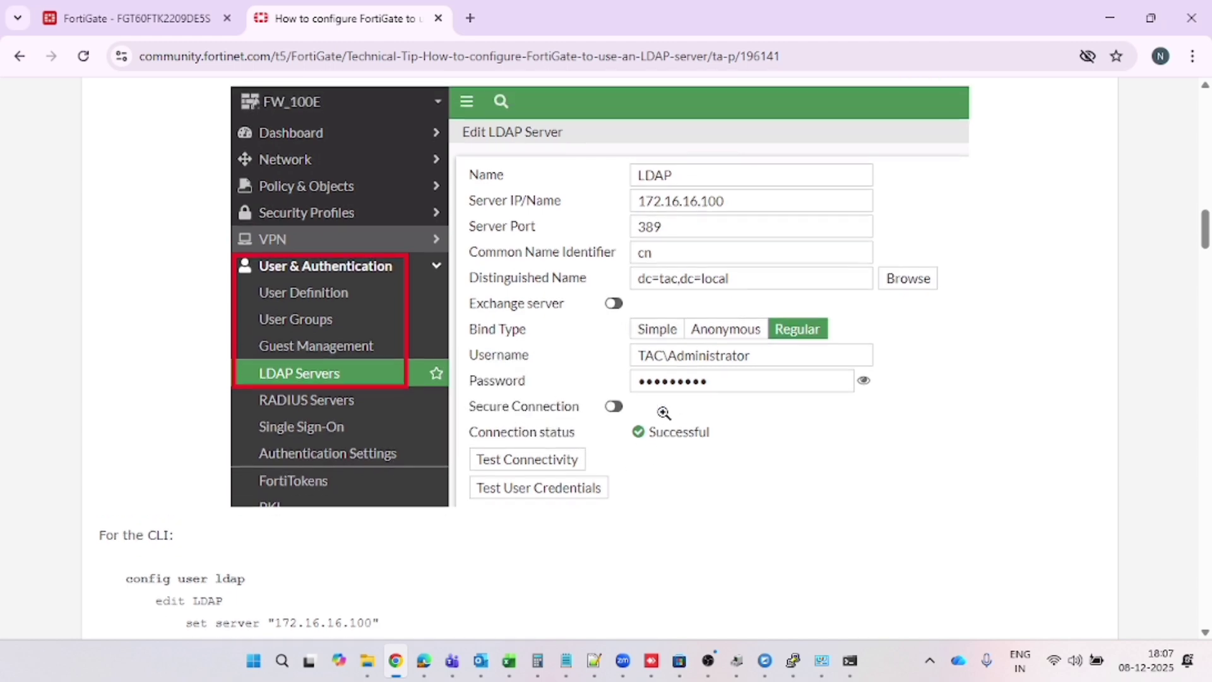
{"action": "scroll", "coordinate": [663, 411], "scroll_direction": "up", "scroll_amount": 3}
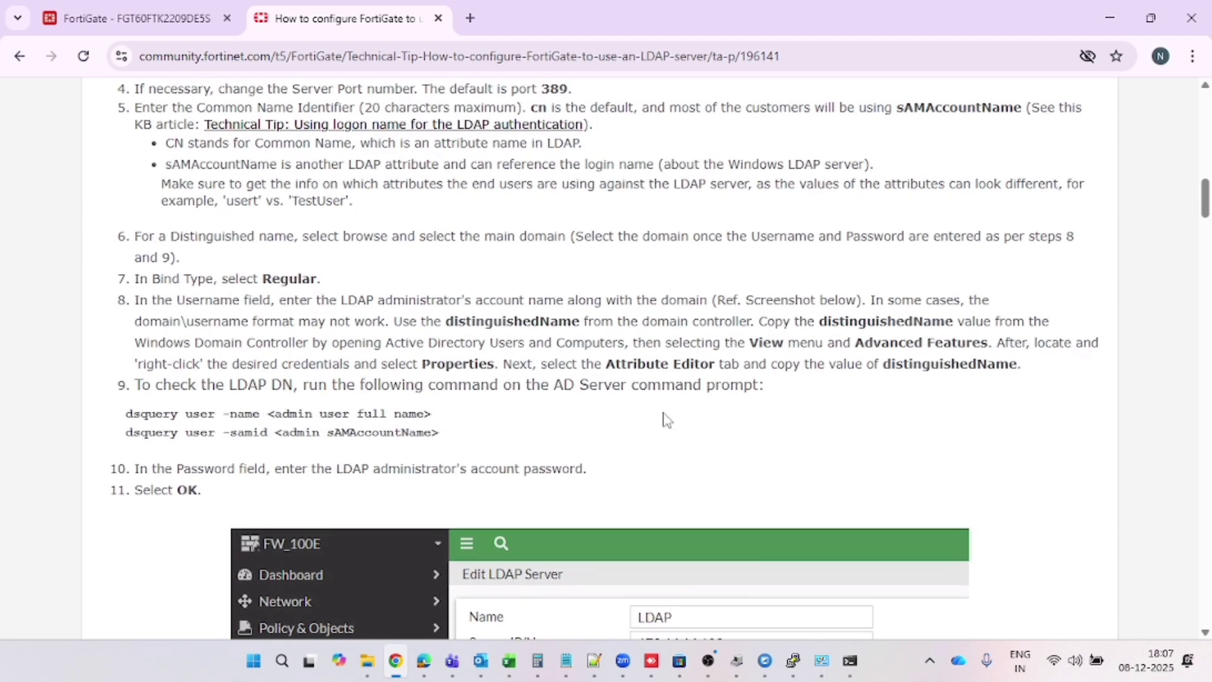
{"action": "left_click_drag", "start_coordinate": [154, 302], "coordinate": [709, 314]}
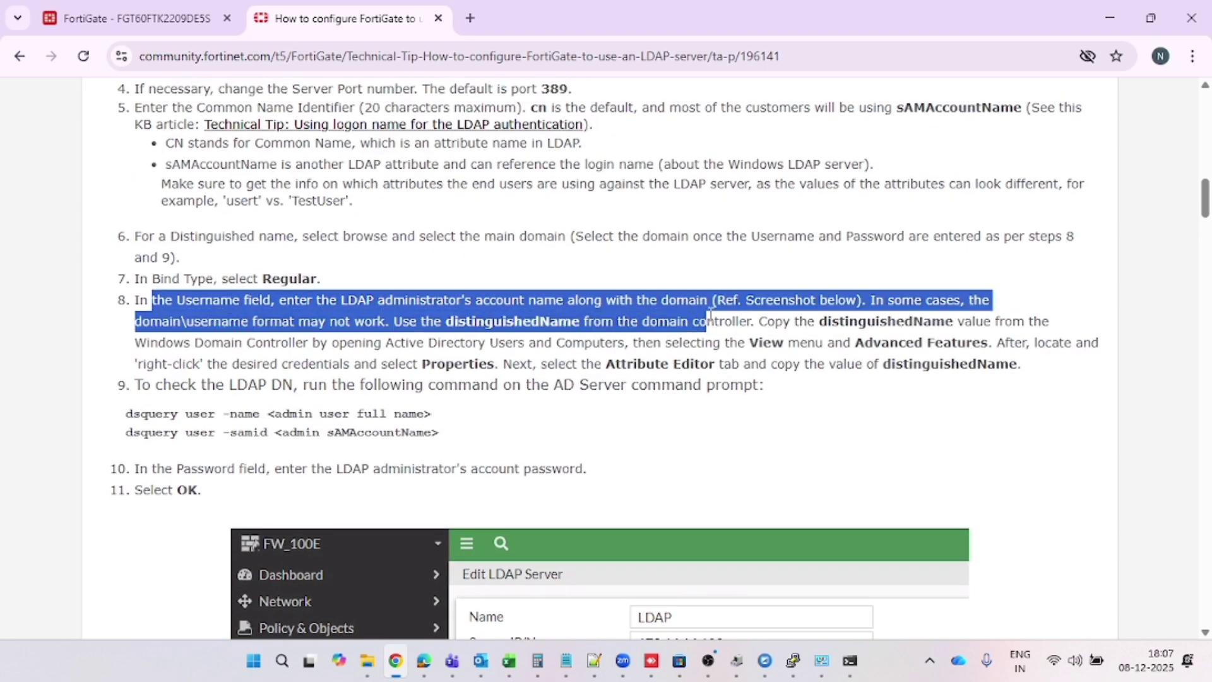
{"action": "left_click", "coordinate": [525, 340]}
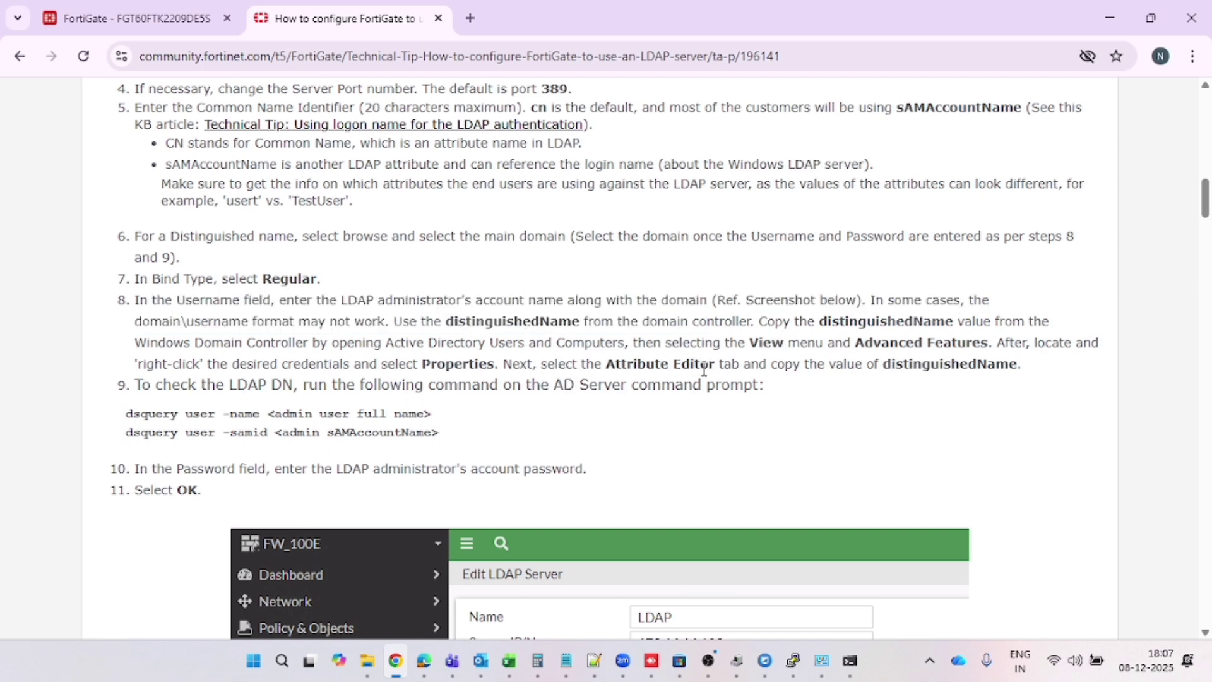
{"action": "left_click_drag", "start_coordinate": [712, 371], "coordinate": [796, 378]}
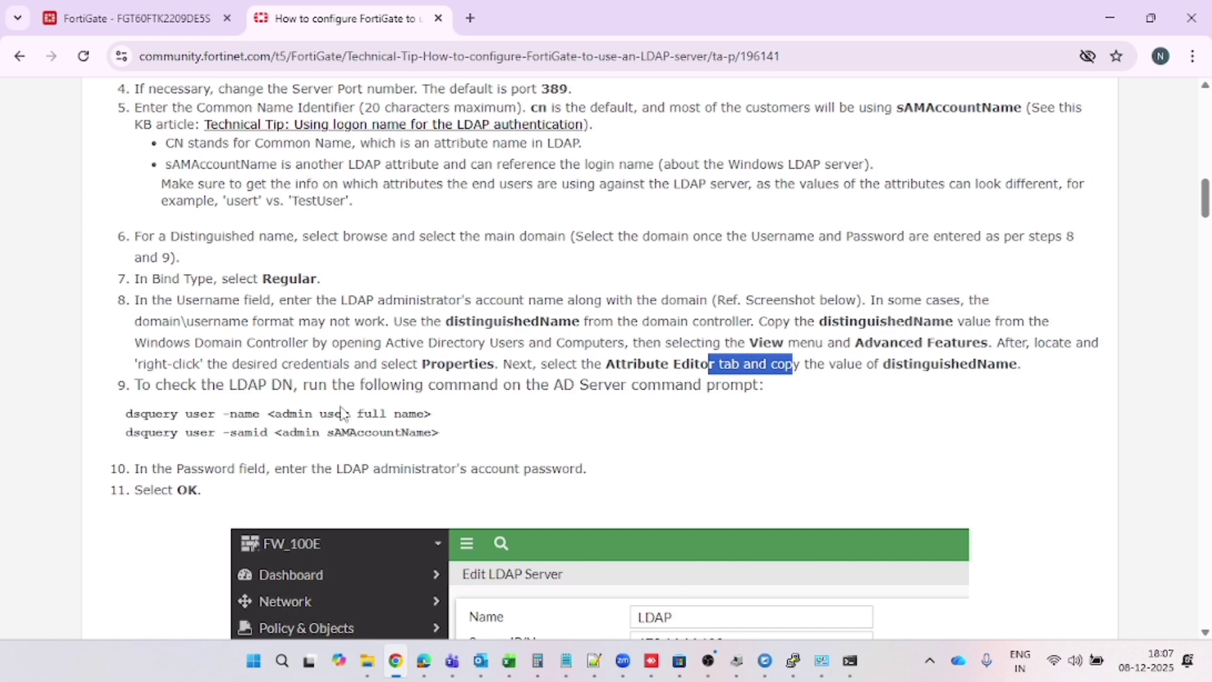
{"action": "scroll", "coordinate": [341, 413], "scroll_direction": "down", "scroll_amount": 3}
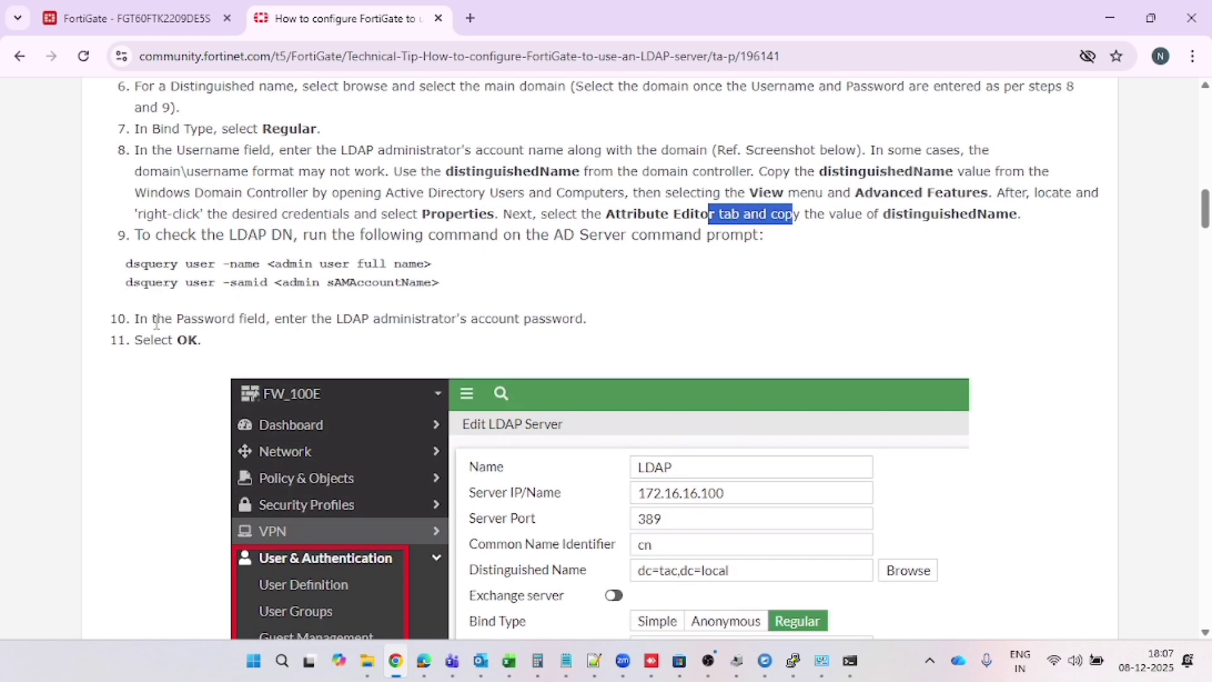
{"action": "left_click_drag", "start_coordinate": [156, 322], "coordinate": [522, 320]}
{"action": "scroll", "coordinate": [523, 325], "scroll_direction": "down", "scroll_amount": 1}
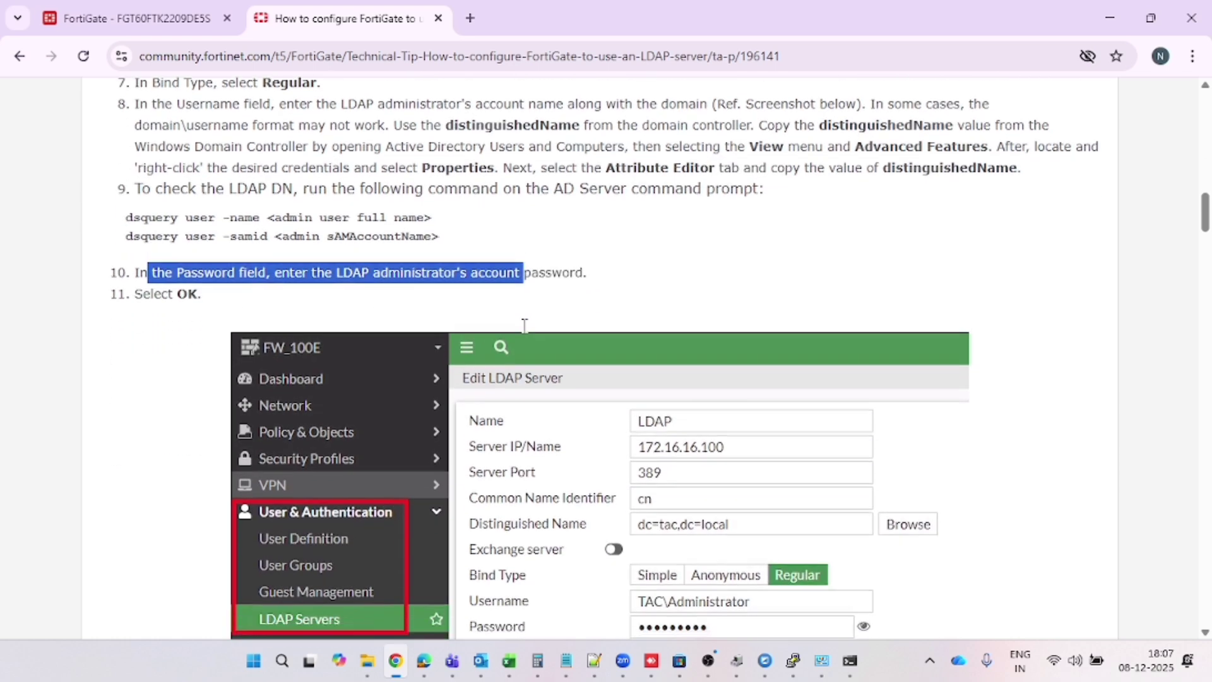
{"action": "scroll", "coordinate": [524, 325], "scroll_direction": "down", "scroll_amount": 14}
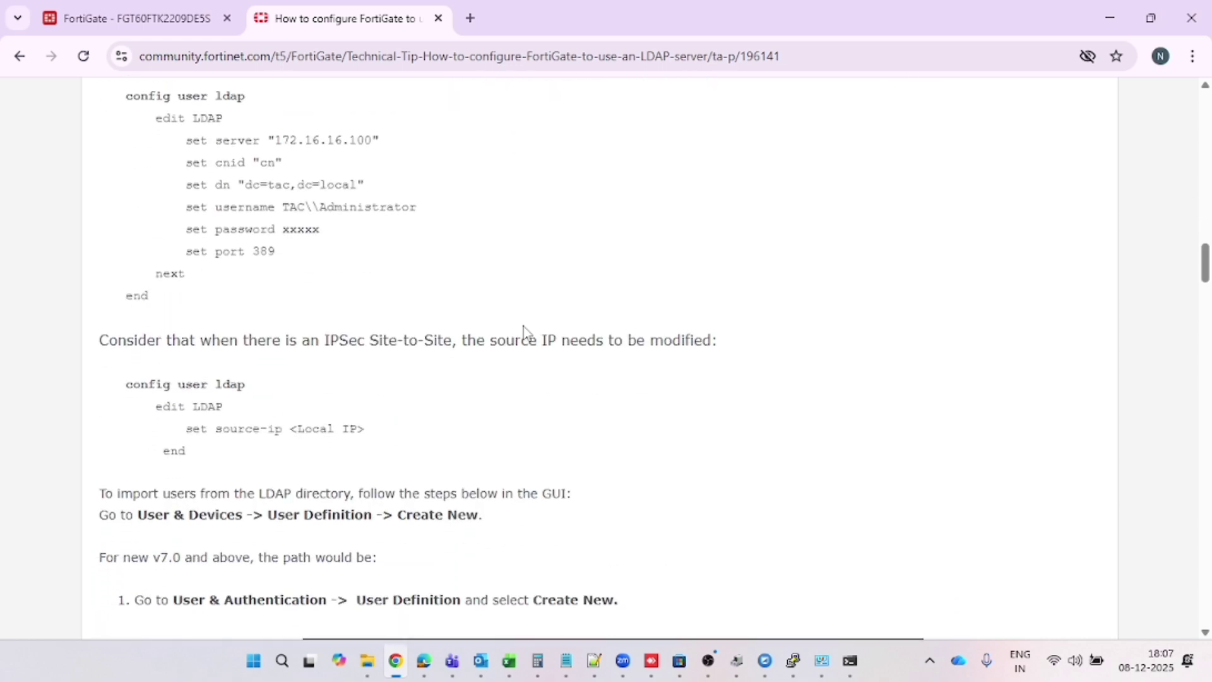
{"action": "scroll", "coordinate": [524, 328], "scroll_direction": "down", "scroll_amount": 10}
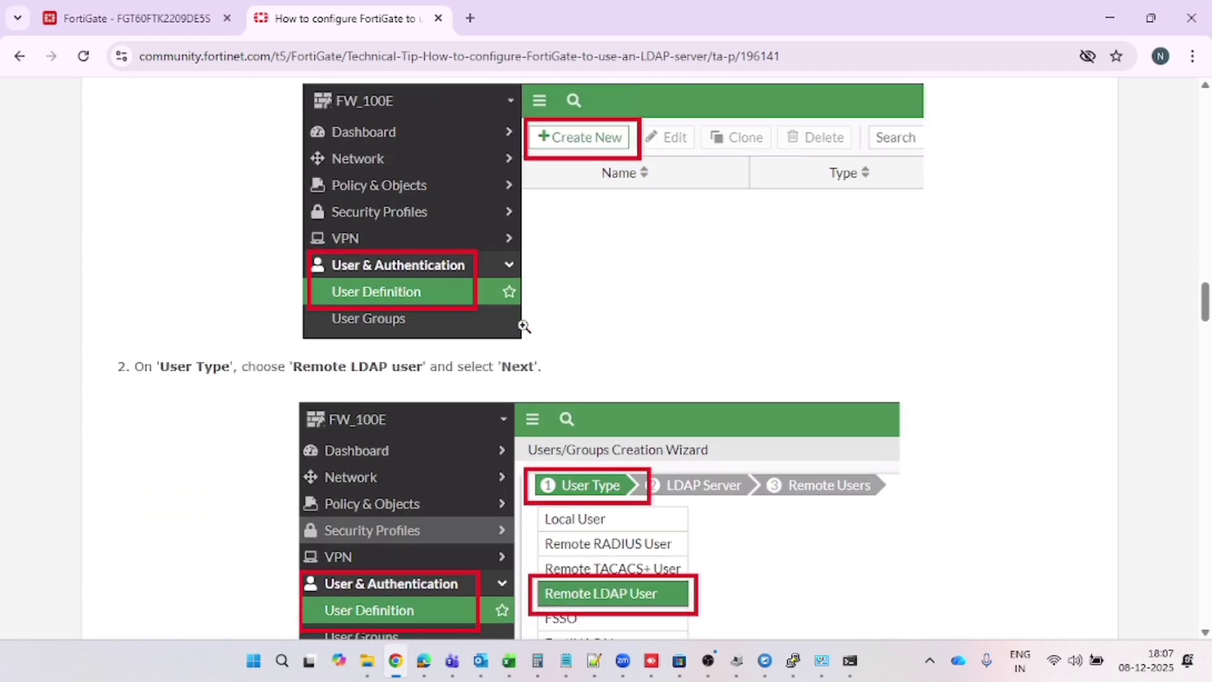
{"action": "scroll", "coordinate": [524, 326], "scroll_direction": "down", "scroll_amount": 3}
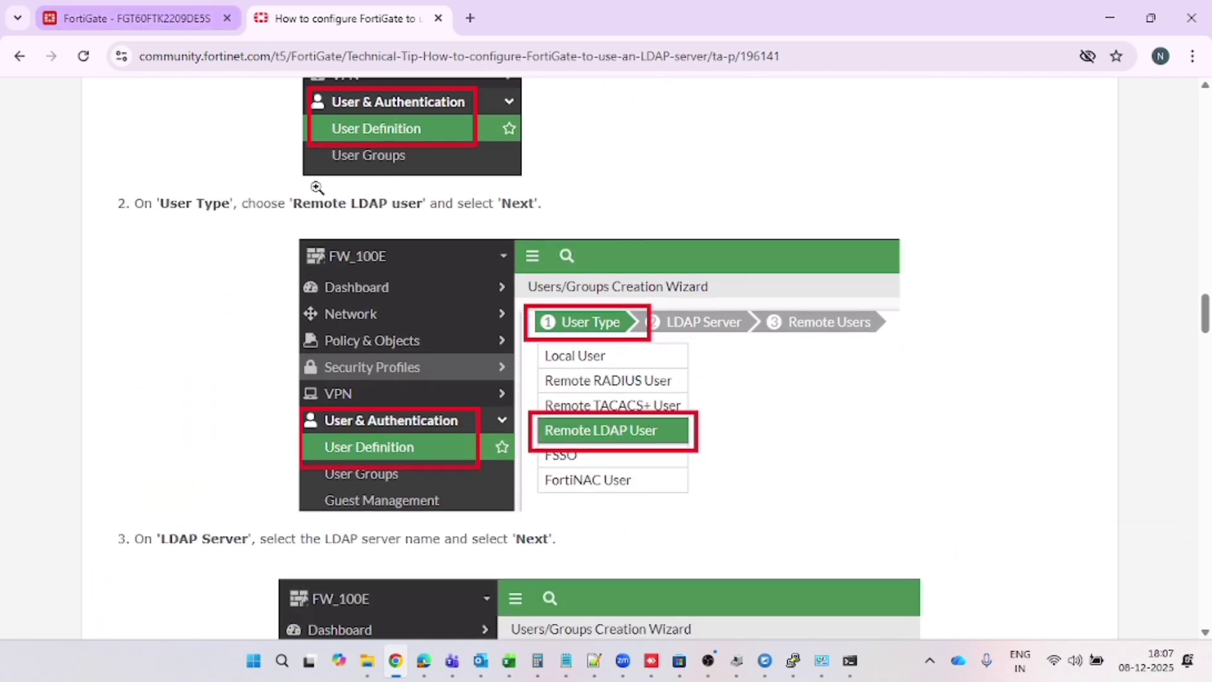
{"action": "scroll", "coordinate": [320, 190], "scroll_direction": "up", "scroll_amount": 6}
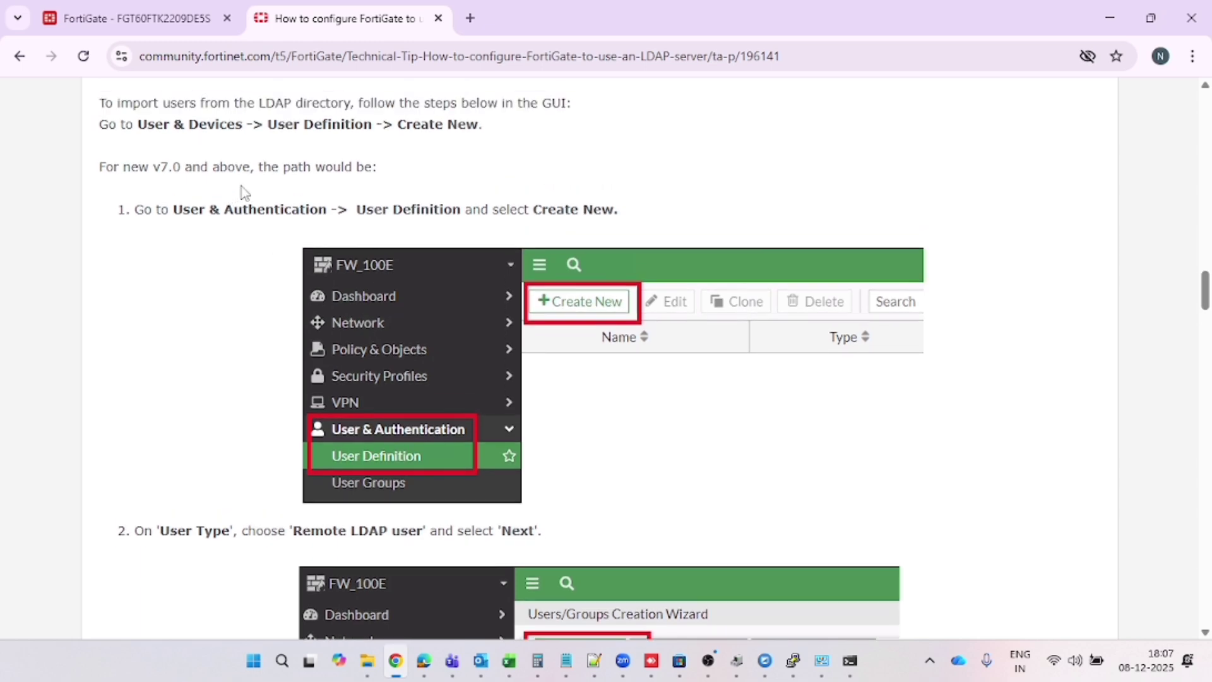
{"action": "left_click_drag", "start_coordinate": [157, 208], "coordinate": [541, 229]}
{"action": "scroll", "coordinate": [546, 231], "scroll_direction": "down", "scroll_amount": 5}
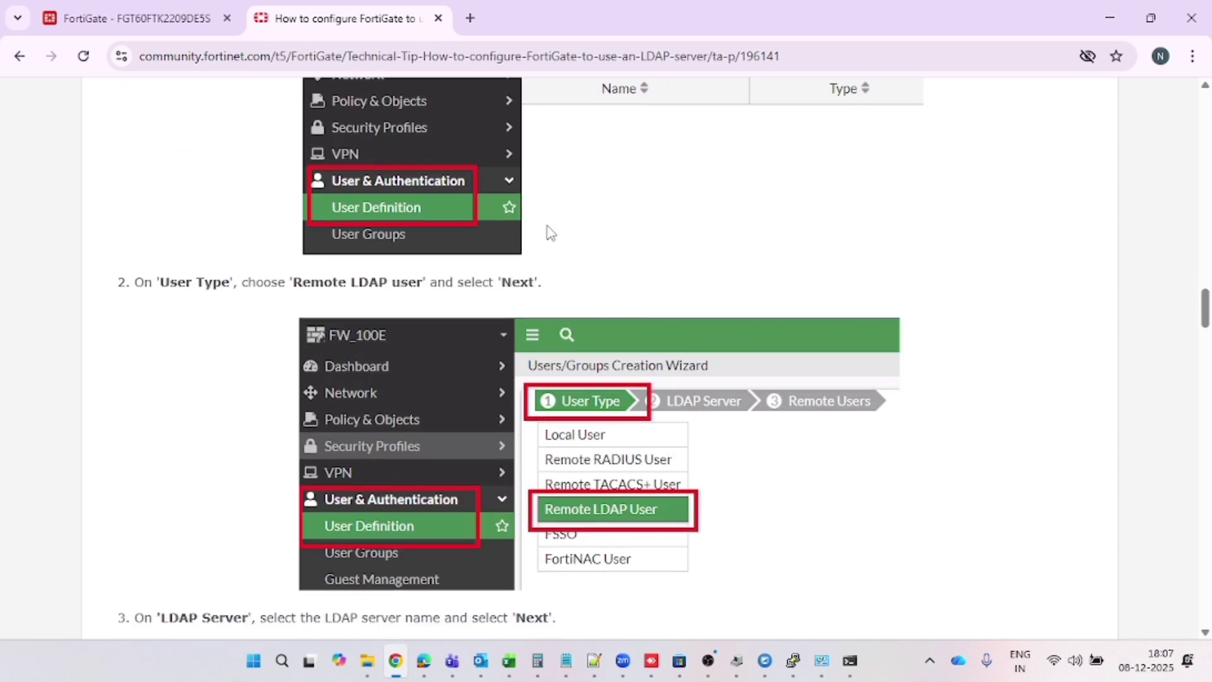
{"action": "scroll", "coordinate": [458, 319], "scroll_direction": "down", "scroll_amount": 3}
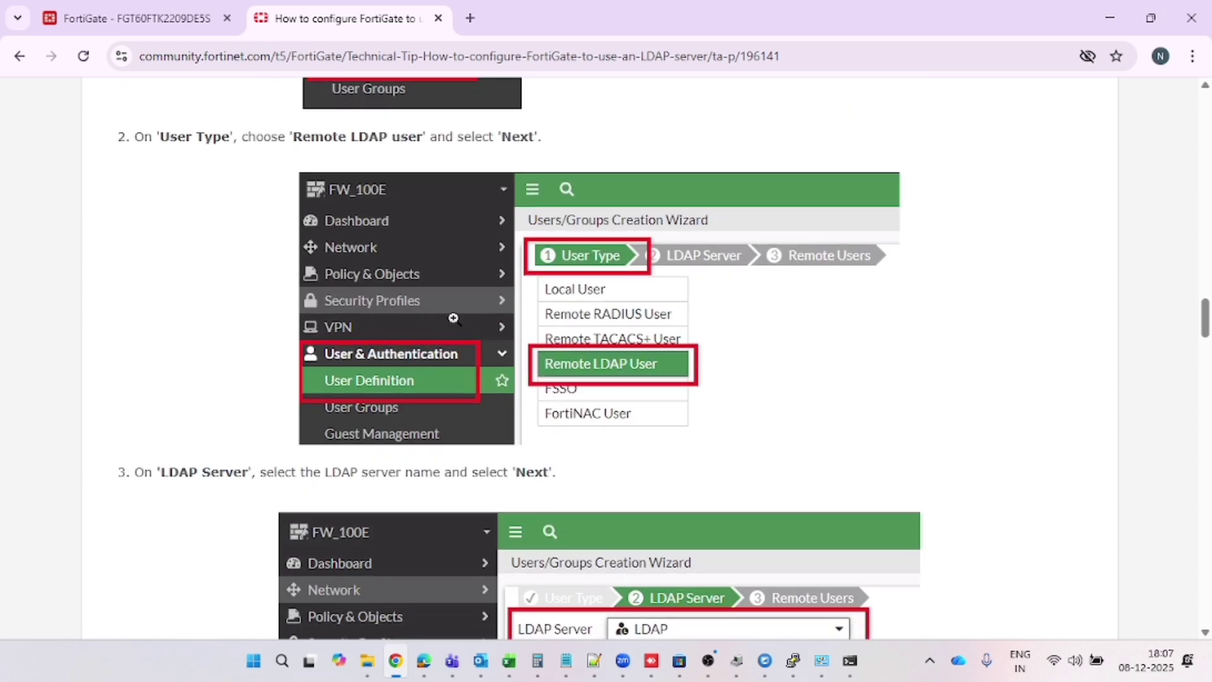
{"action": "left_click", "coordinate": [168, 14]}
Test connectivity and the admin account's credentials; both report Can't contact LDAP server
{"action": "left_click", "coordinate": [302, 454]}
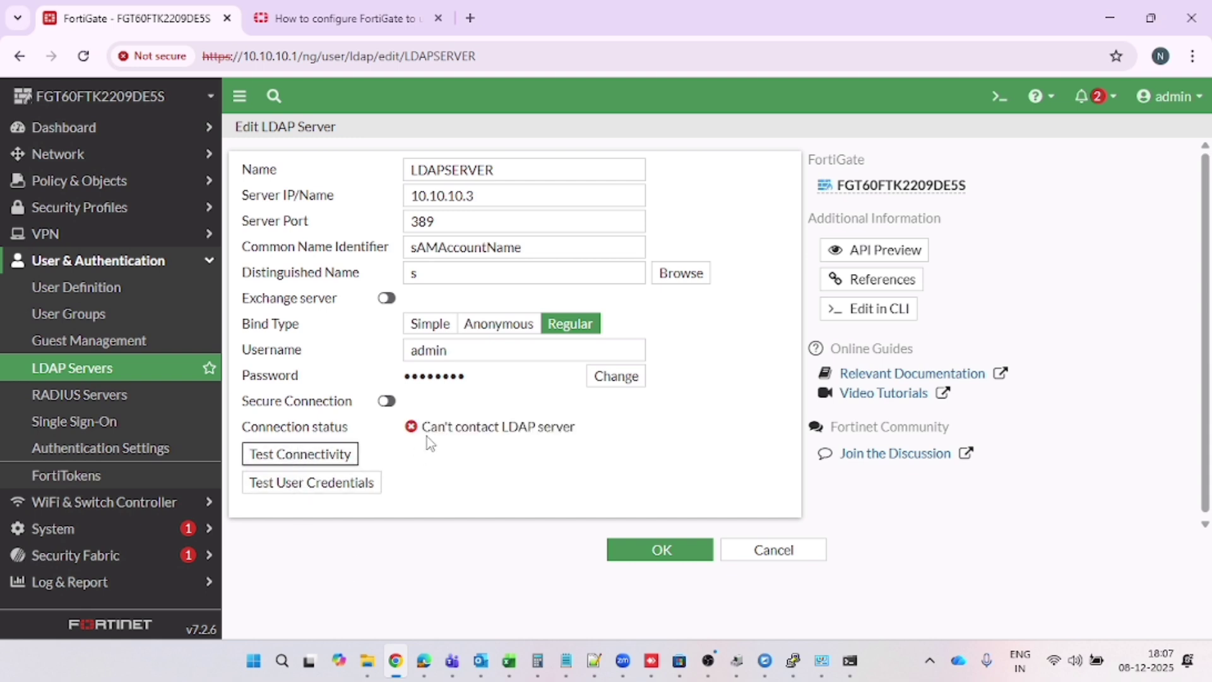
{"action": "left_click_drag", "start_coordinate": [427, 437], "coordinate": [581, 428]}
{"action": "left_click", "coordinate": [435, 494]}
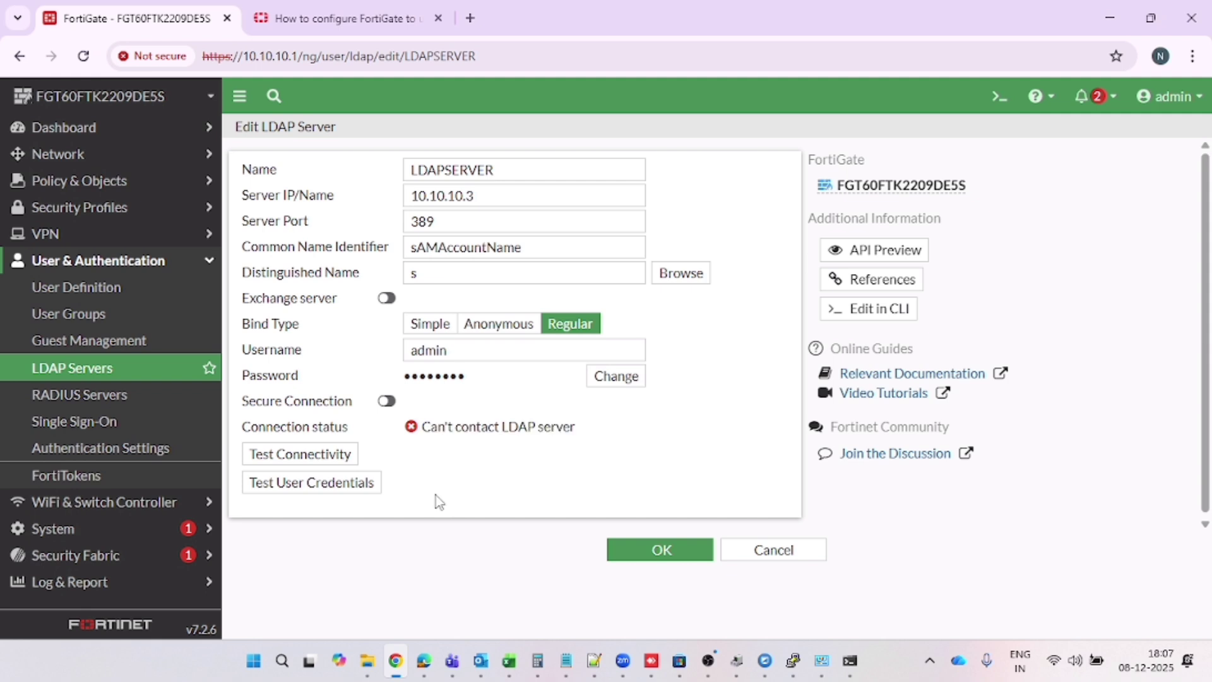
{"action": "left_click", "coordinate": [335, 484]}
{"action": "left_click", "coordinate": [480, 172]}
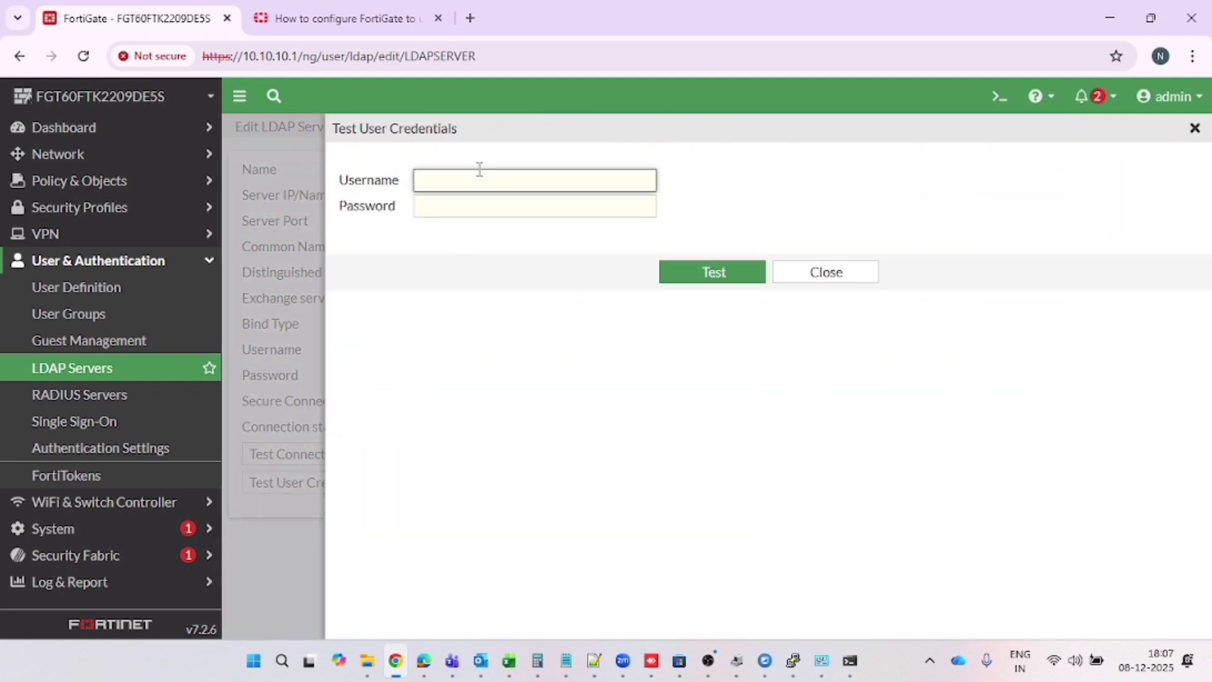
{"action": "type", "text": "admin"}
{"action": "key", "text": "Tab"}
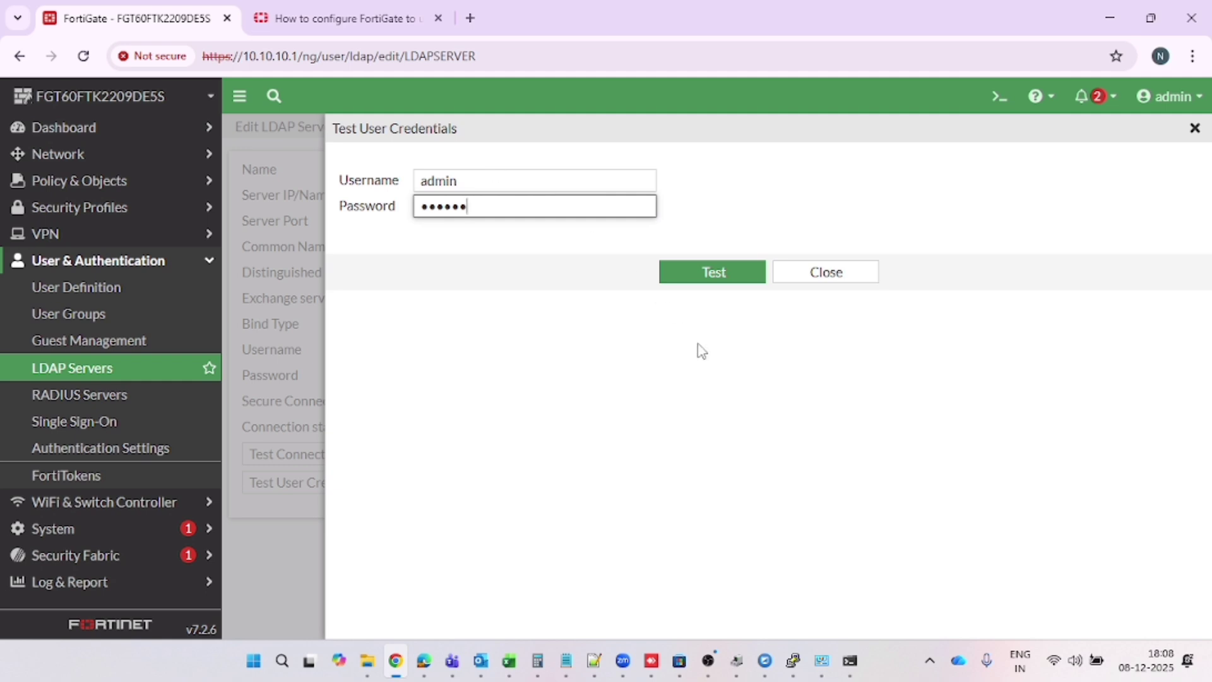
{"action": "left_click", "coordinate": [722, 278]}
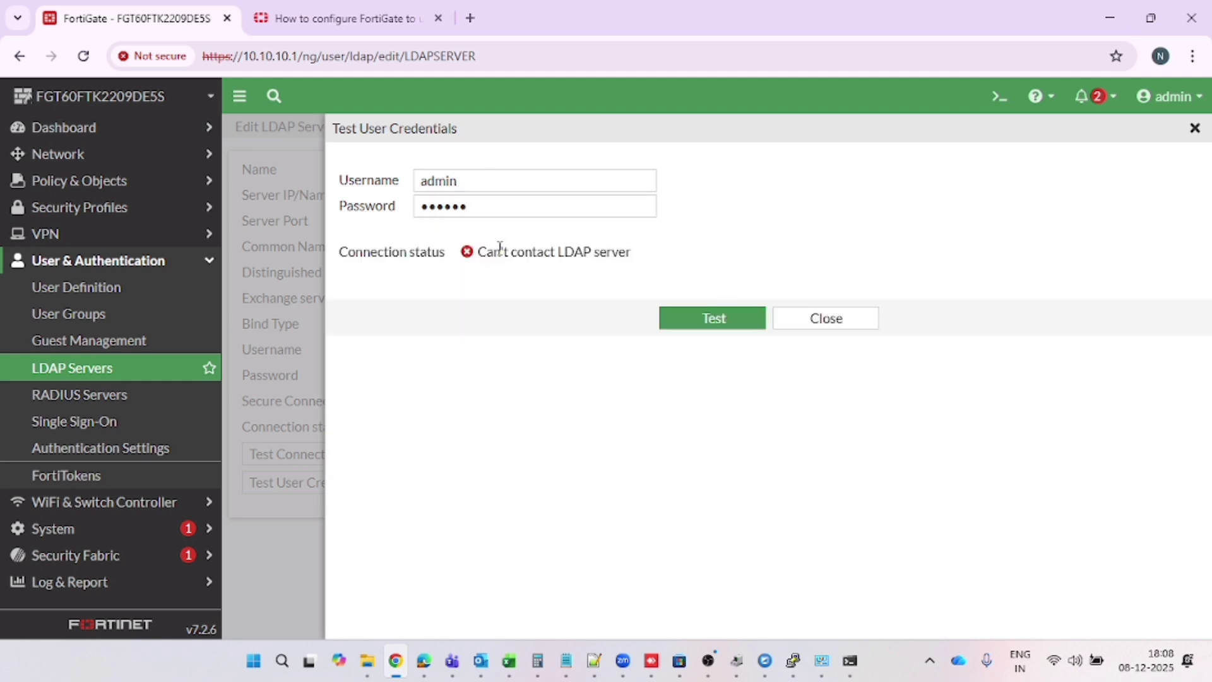
{"action": "left_click_drag", "start_coordinate": [633, 254], "coordinate": [552, 149]}
{"action": "left_click", "coordinate": [811, 316]}
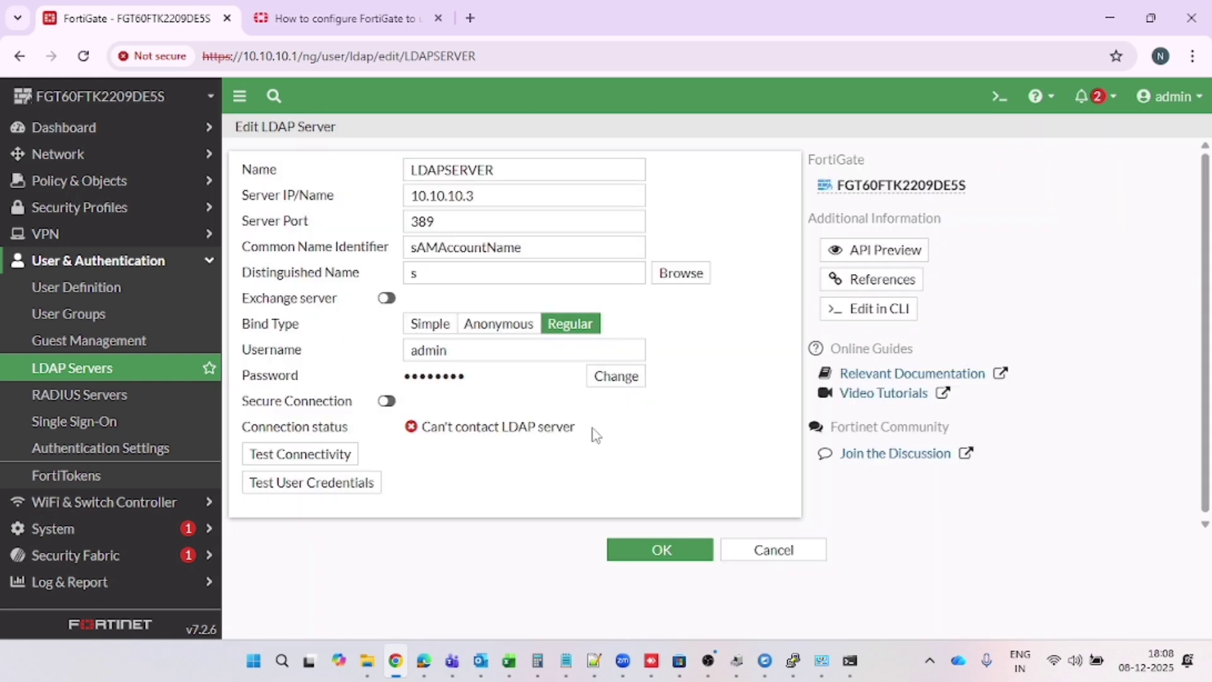
Glance at the community article, then return to the LDAPSERVER settings
{"action": "left_click", "coordinate": [385, 14]}
{"action": "scroll", "coordinate": [463, 365], "scroll_direction": "down", "scroll_amount": 1}
{"action": "scroll", "coordinate": [462, 364], "scroll_direction": "up", "scroll_amount": 15}
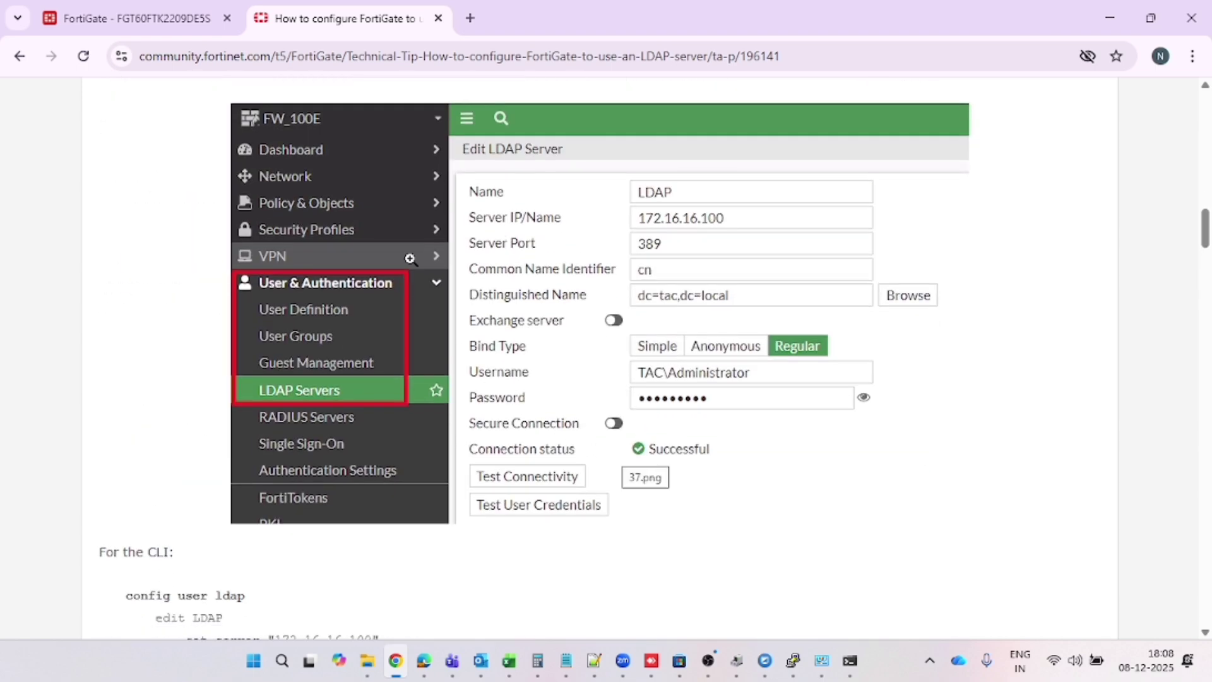
{"action": "left_click", "coordinate": [136, 18]}
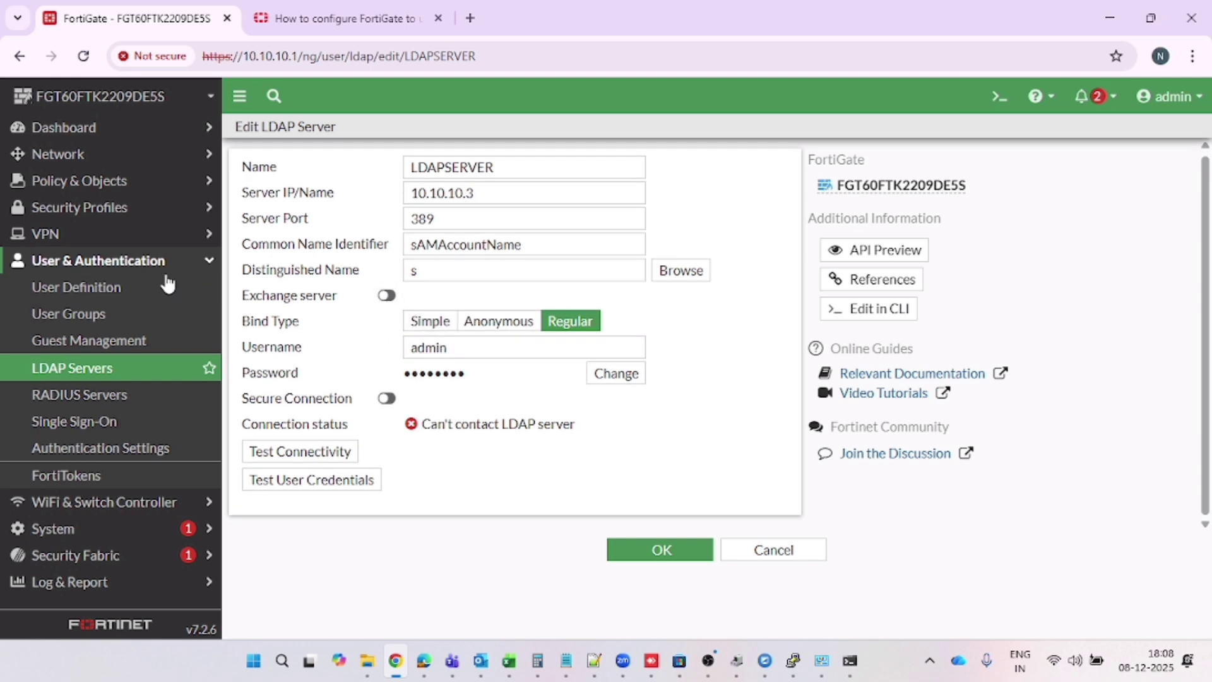
Start a Remote LDAP User in the wizard, select LDAPSERVER (10.10.10.3), and advance to Remote Users
{"action": "left_click", "coordinate": [165, 285]}
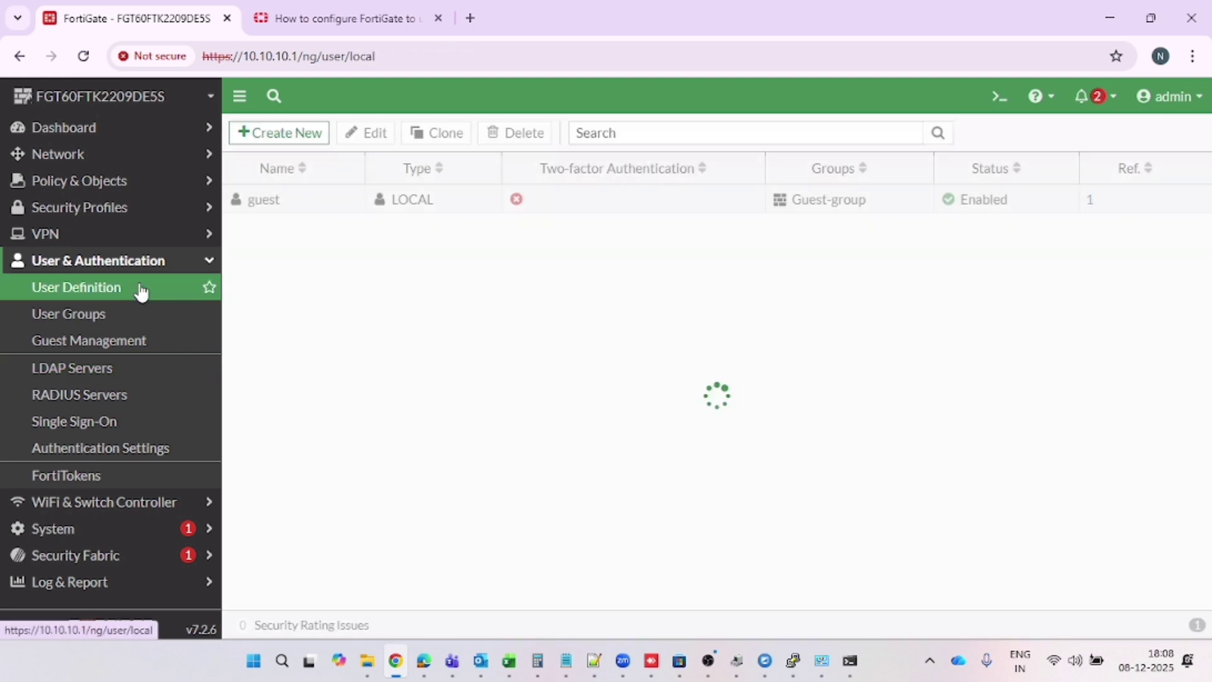
{"action": "left_click", "coordinate": [300, 133]}
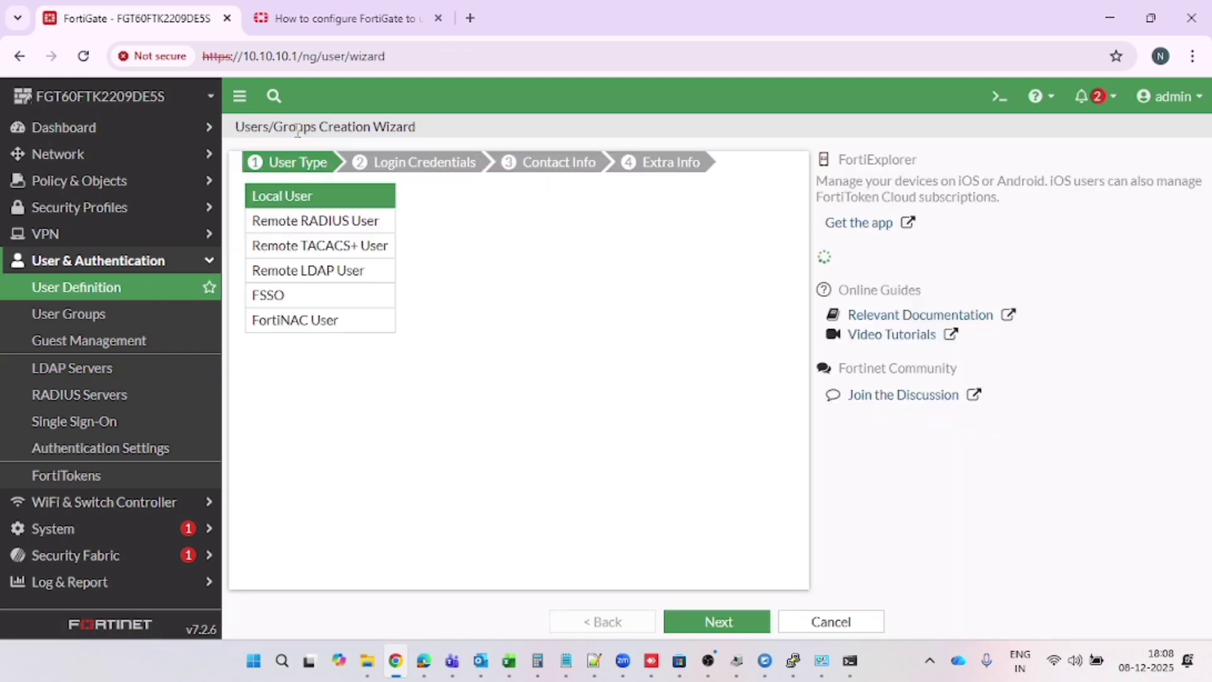
{"action": "left_click", "coordinate": [307, 275]}
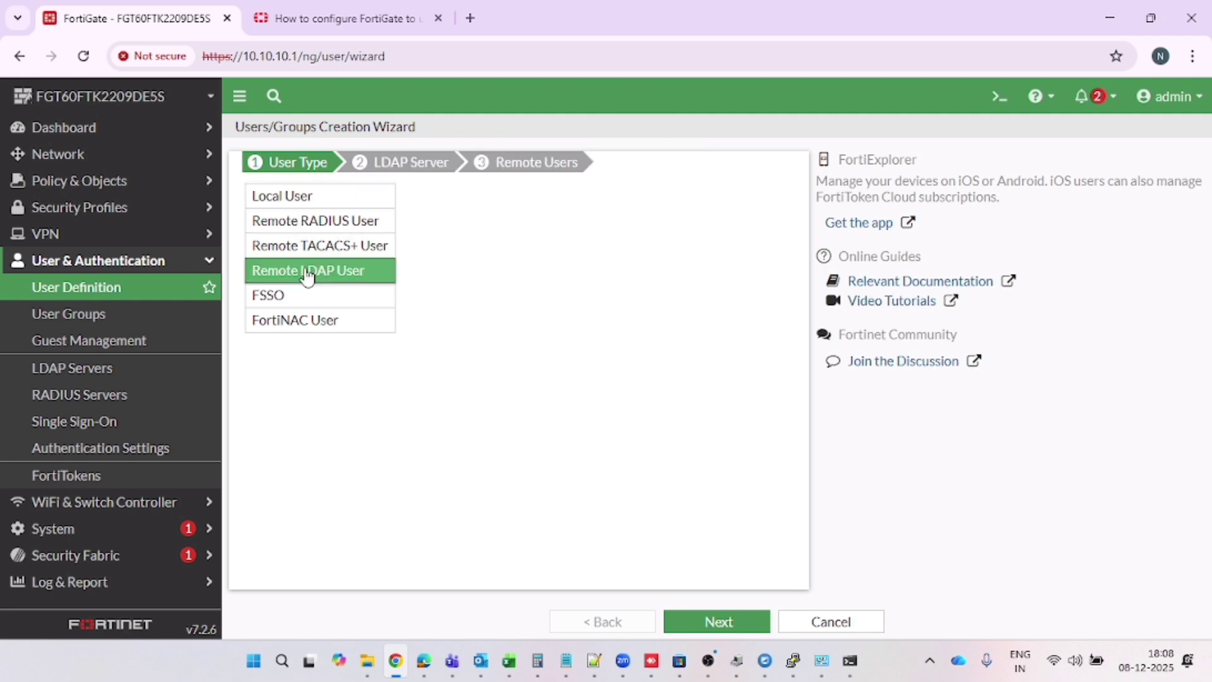
{"action": "left_click", "coordinate": [712, 628]}
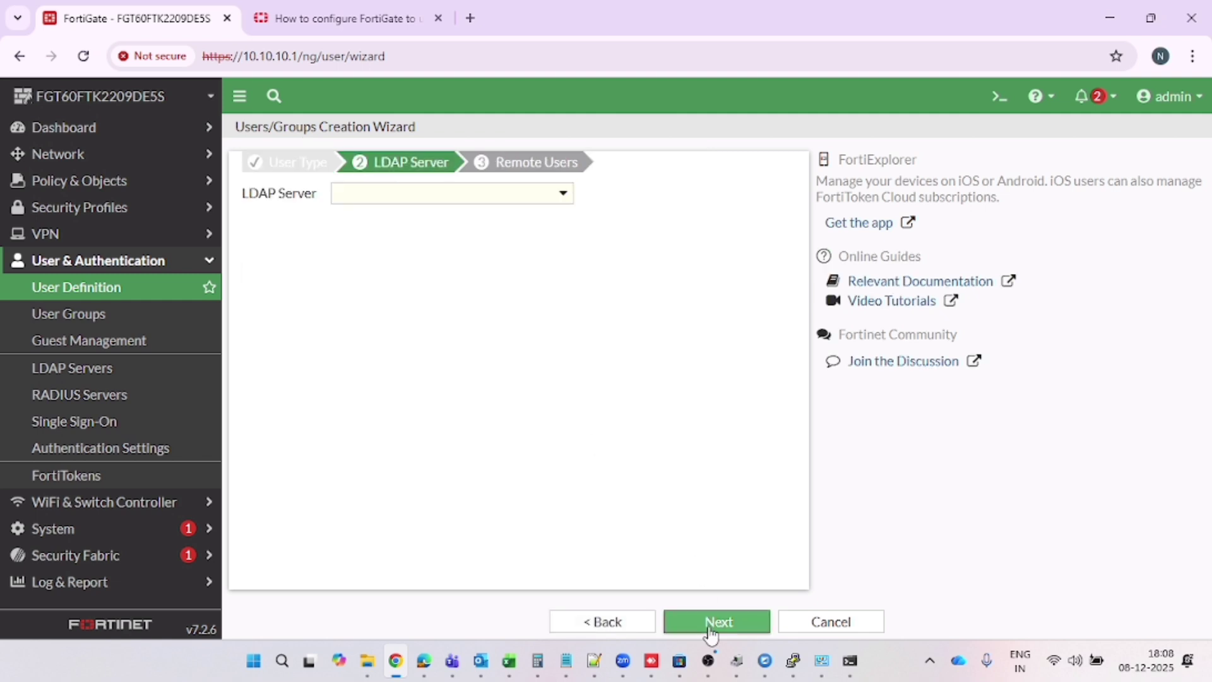
{"action": "left_click", "coordinate": [542, 210]}
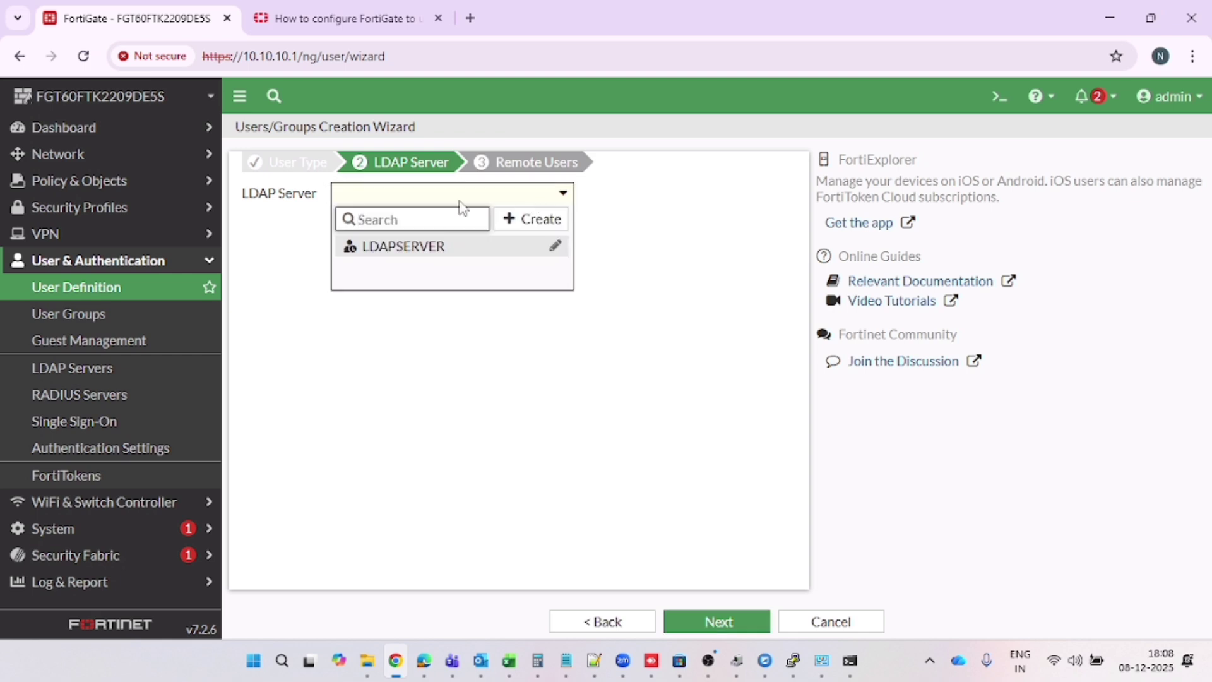
{"action": "mouse_move", "coordinate": [434, 264]}
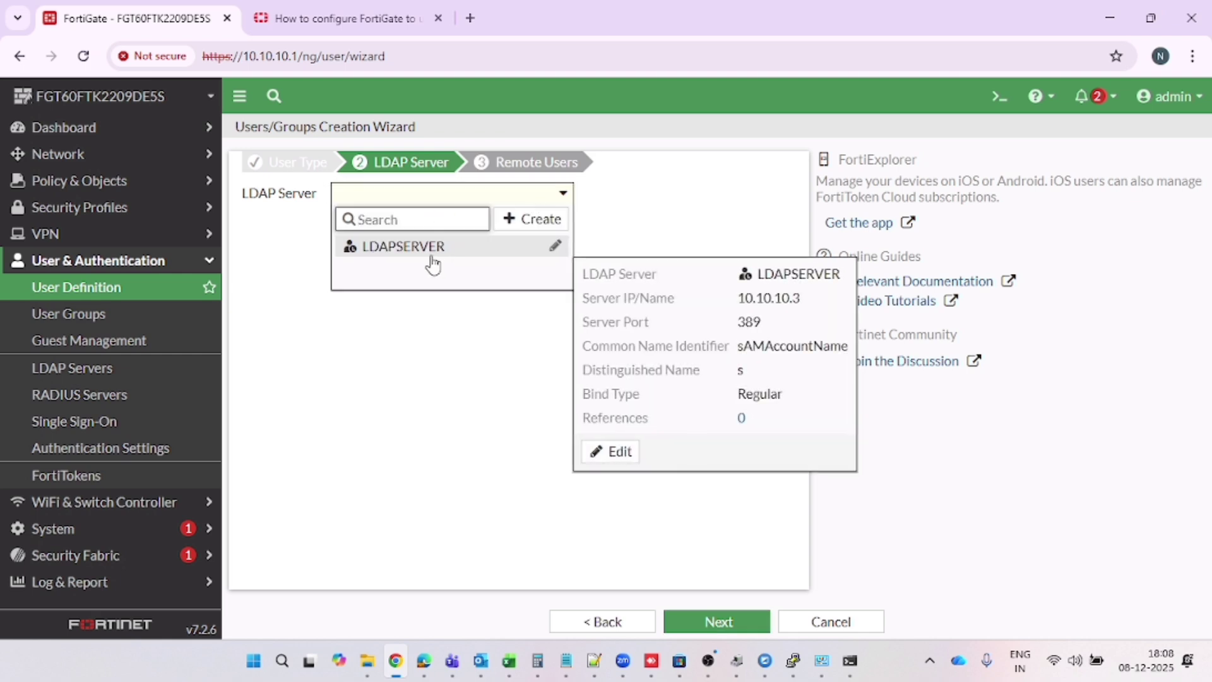
{"action": "left_click_drag", "start_coordinate": [736, 299], "coordinate": [804, 299]}
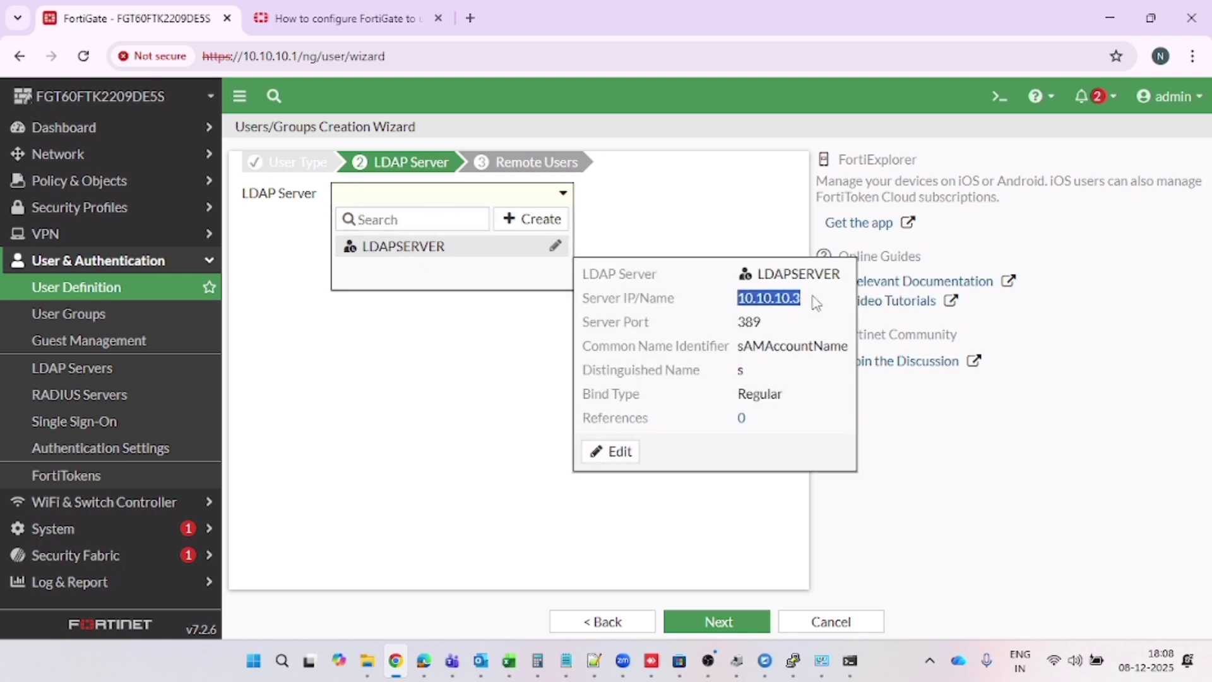
{"action": "left_click", "coordinate": [499, 253]}
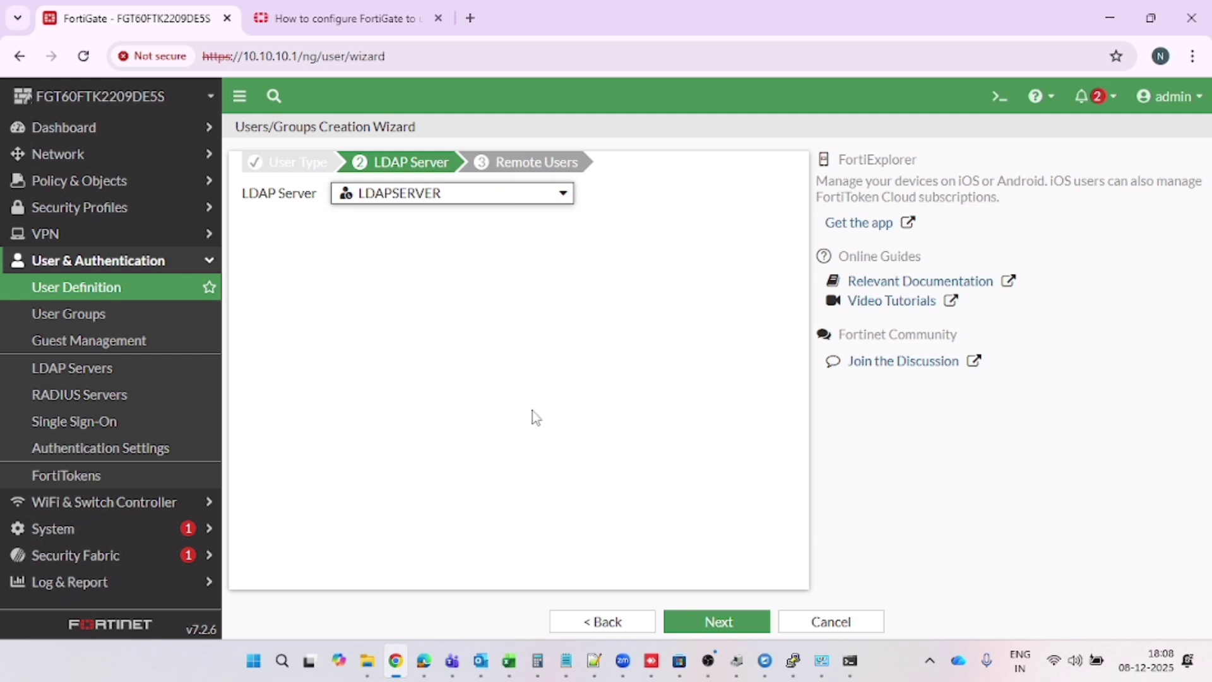
{"action": "left_click", "coordinate": [725, 625]}
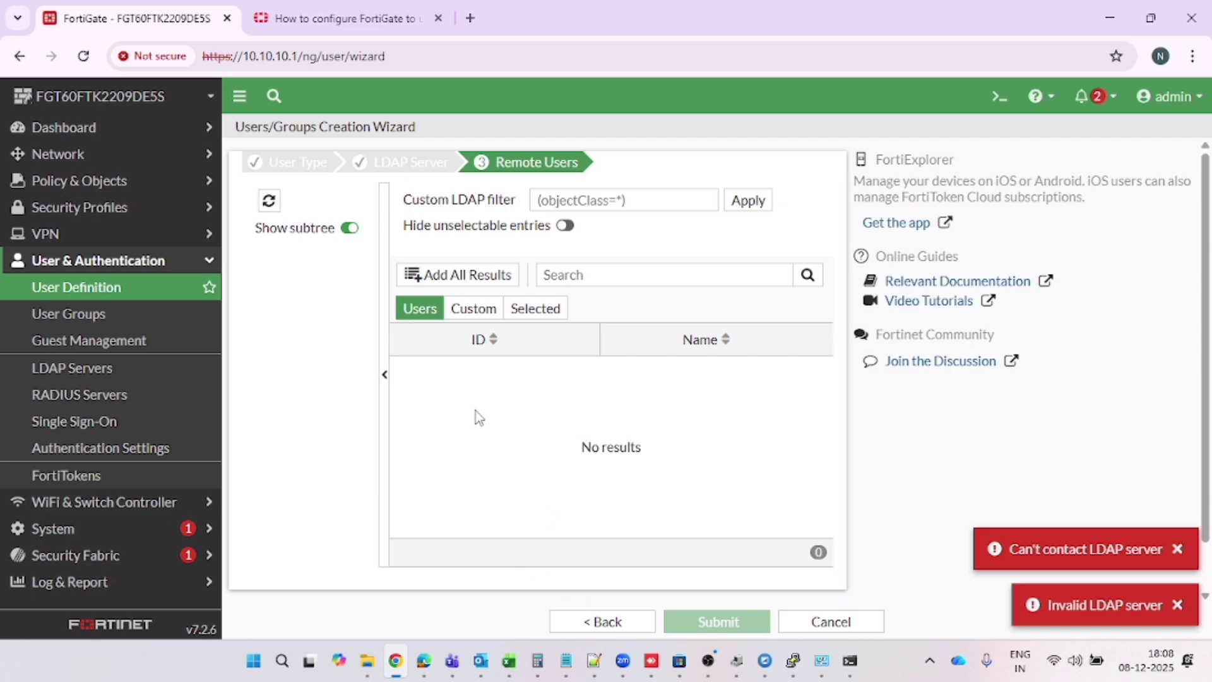
{"action": "left_click", "coordinate": [344, 18]}
{"action": "scroll", "coordinate": [534, 416], "scroll_direction": "down", "scroll_amount": 12}
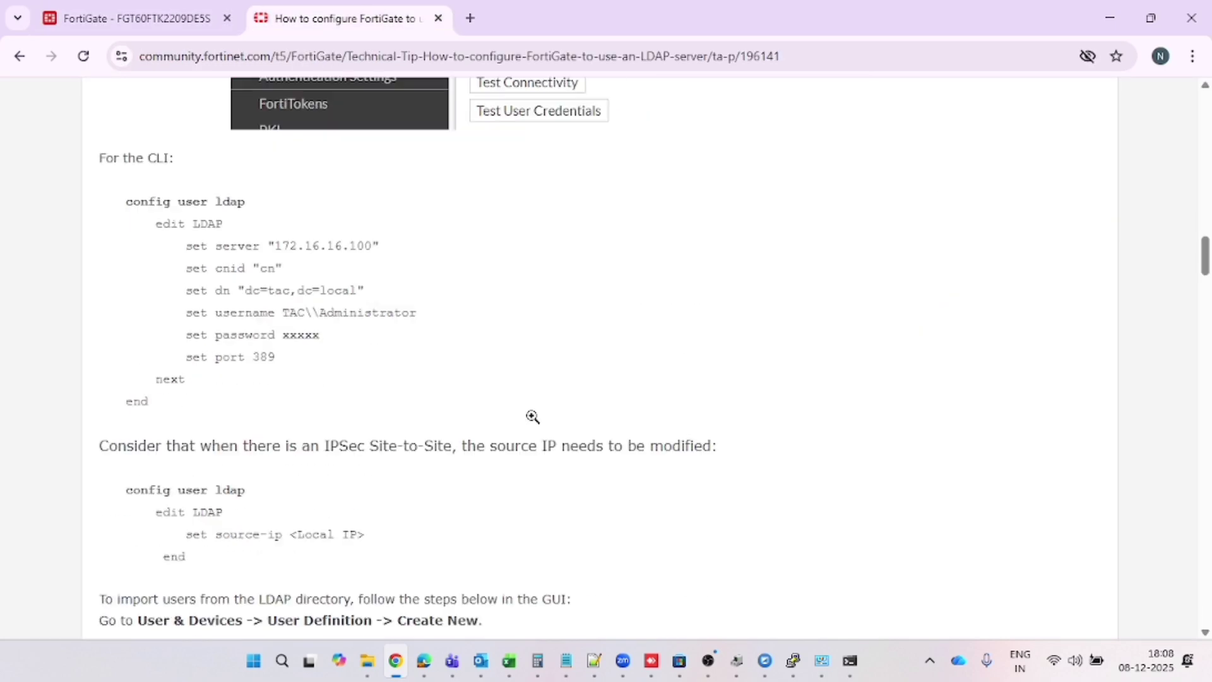
{"action": "scroll", "coordinate": [532, 417], "scroll_direction": "down", "scroll_amount": 15}
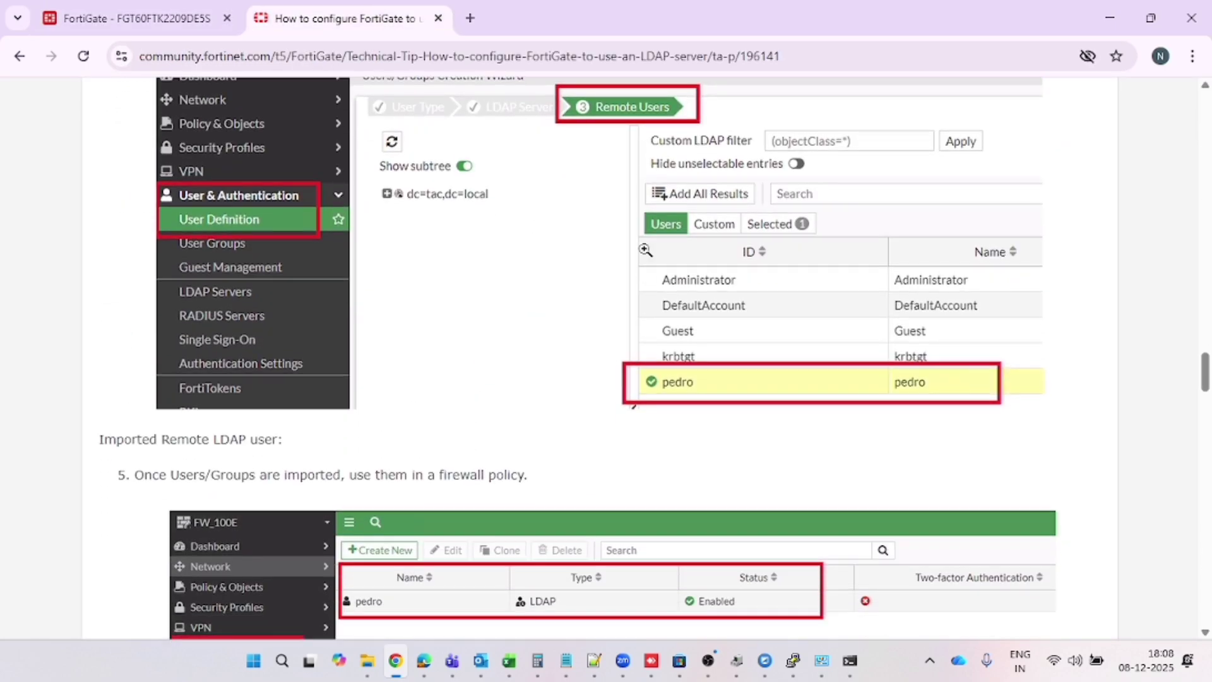
{"action": "left_click", "coordinate": [643, 412]}
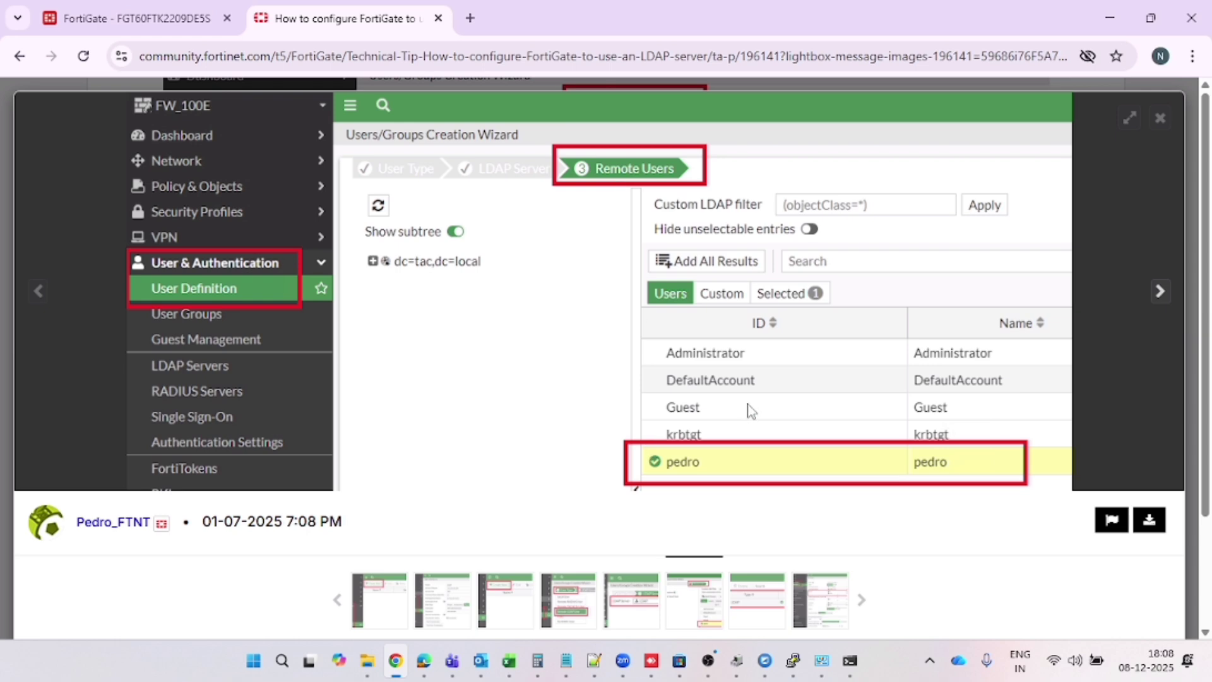
{"action": "left_click", "coordinate": [1159, 118]}
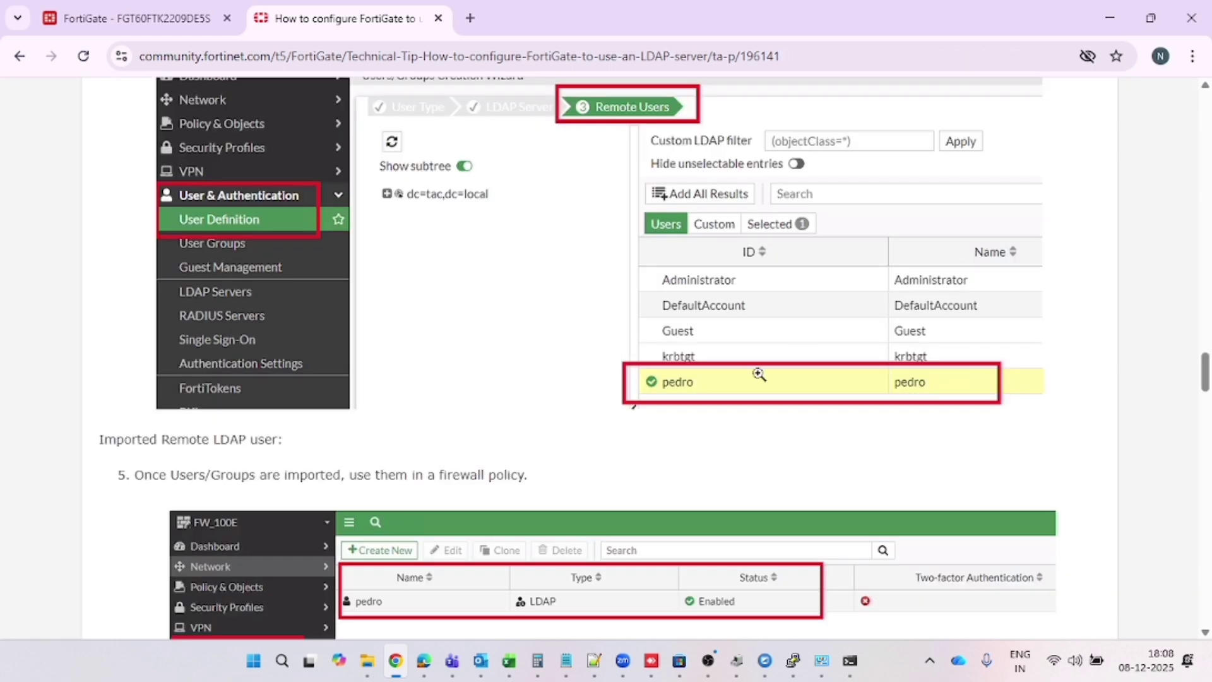
{"action": "scroll", "coordinate": [751, 381], "scroll_direction": "down", "scroll_amount": 4}
{"action": "scroll", "coordinate": [732, 389], "scroll_direction": "down", "scroll_amount": 3}
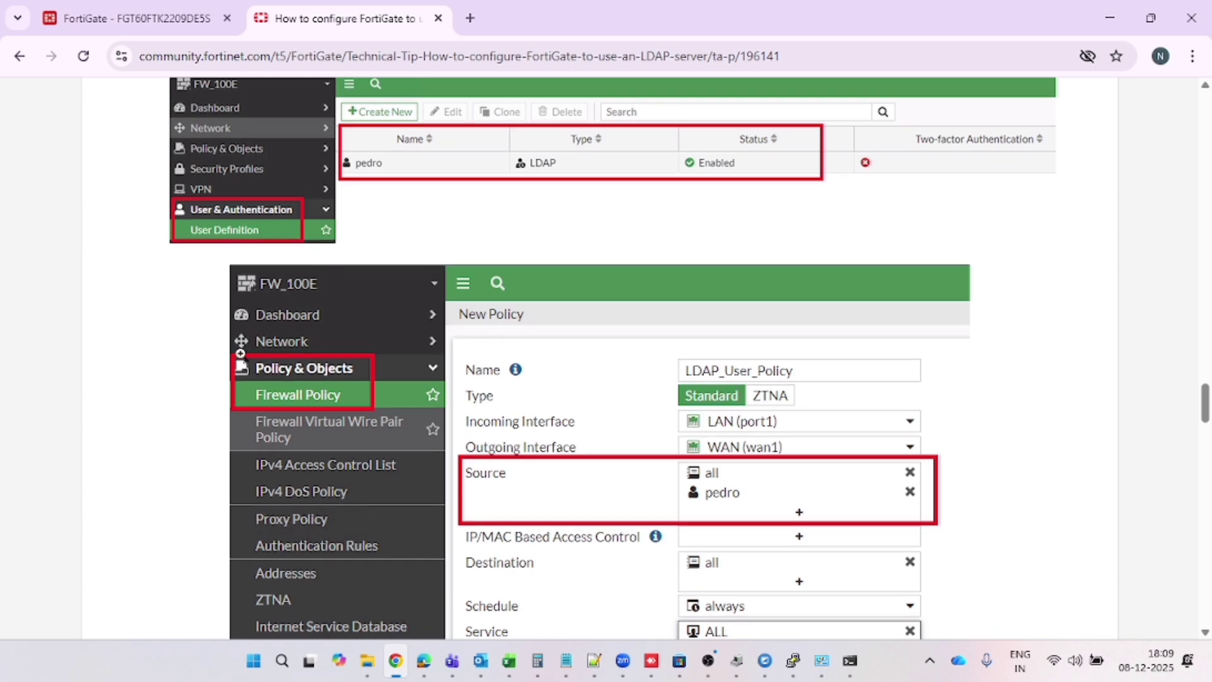
{"action": "left_click", "coordinate": [170, 29]}
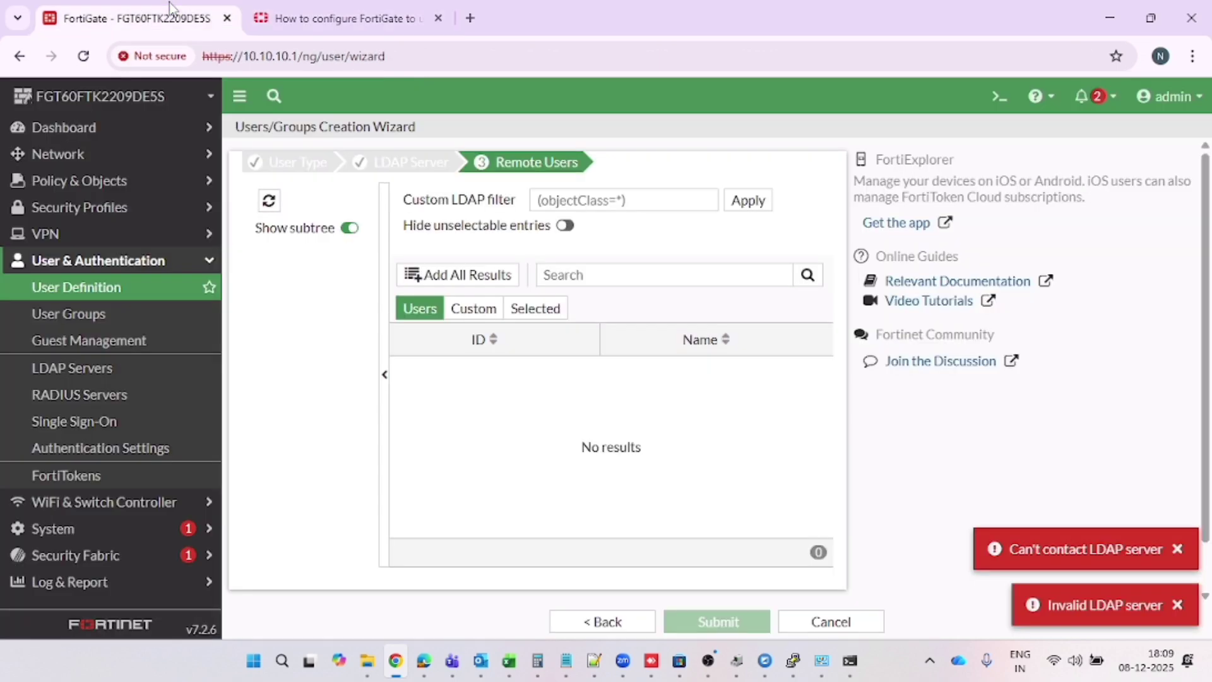
Create a new firewall policy named LDAP_POLICY
{"action": "left_click", "coordinate": [163, 188]}
{"action": "left_click", "coordinate": [145, 208]}
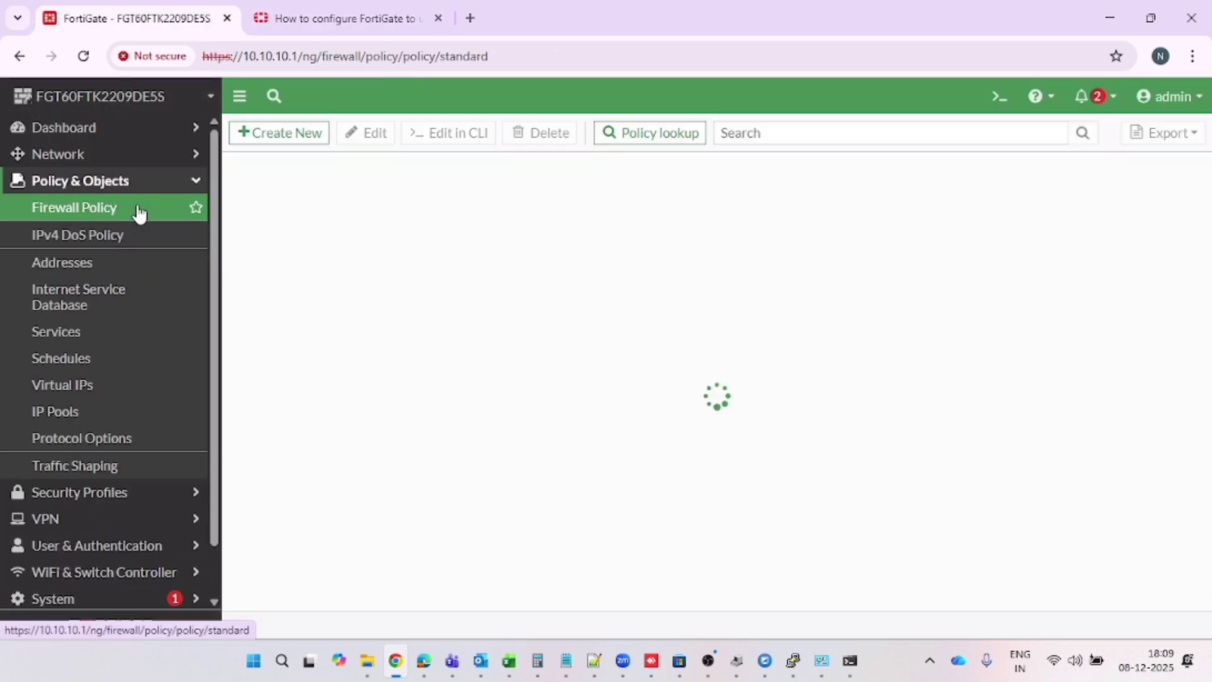
{"action": "left_click", "coordinate": [279, 132]}
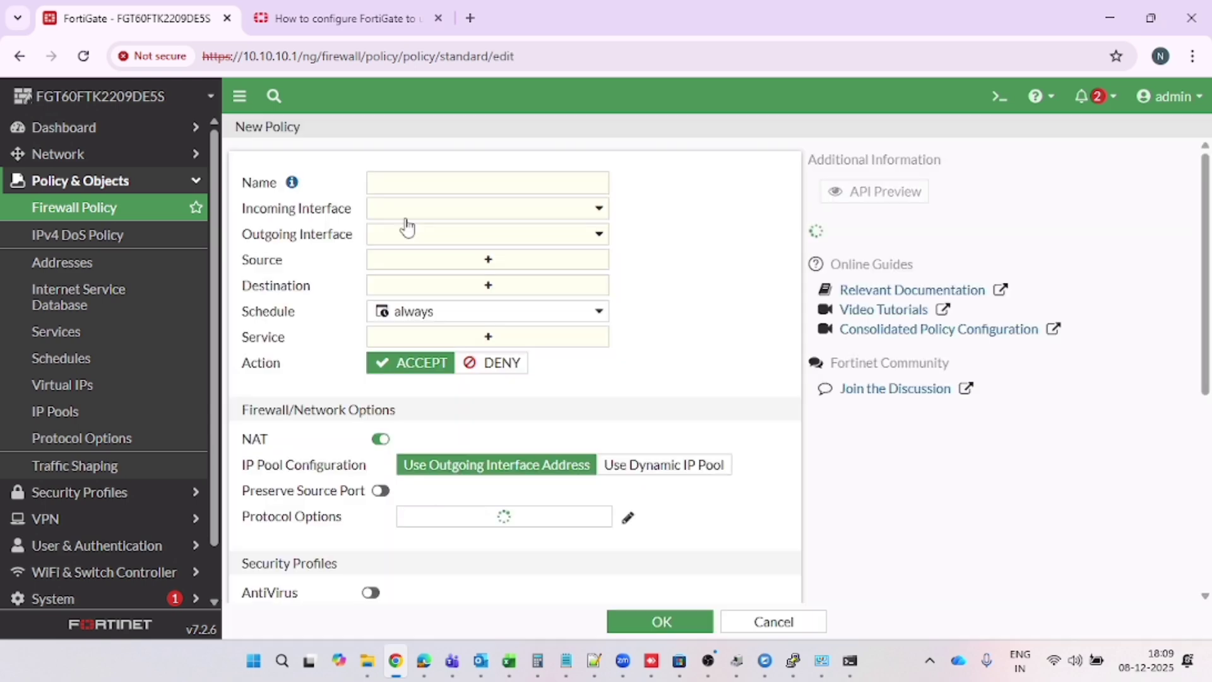
{"action": "left_click", "coordinate": [443, 184]}
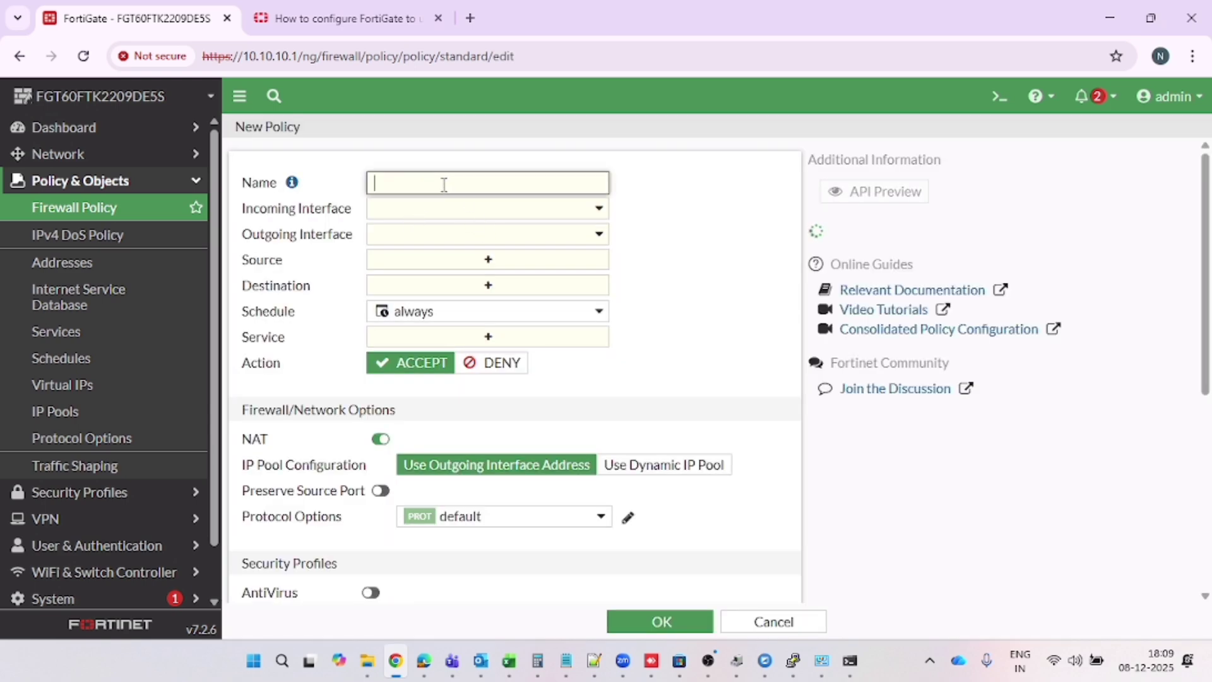
{"action": "type", "text": "LDAP_POLICY"}
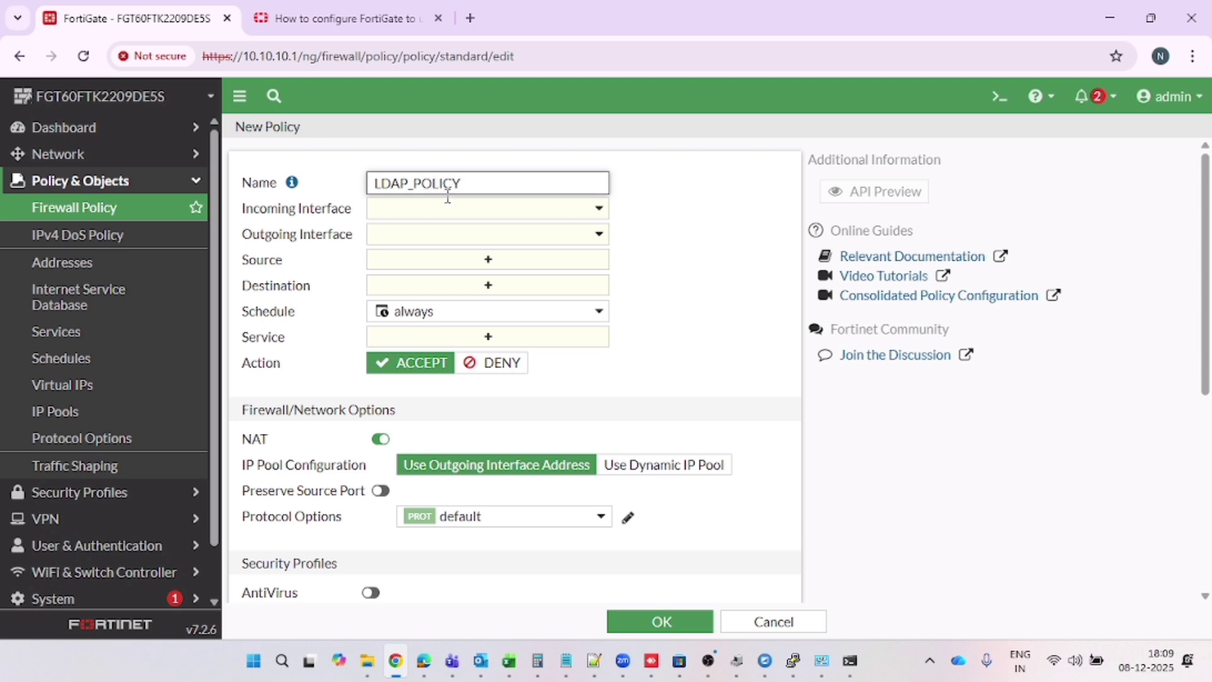
Set incoming interface internal1 and outgoing interface wan1, then start choosing source entries
{"action": "left_click", "coordinate": [448, 208]}
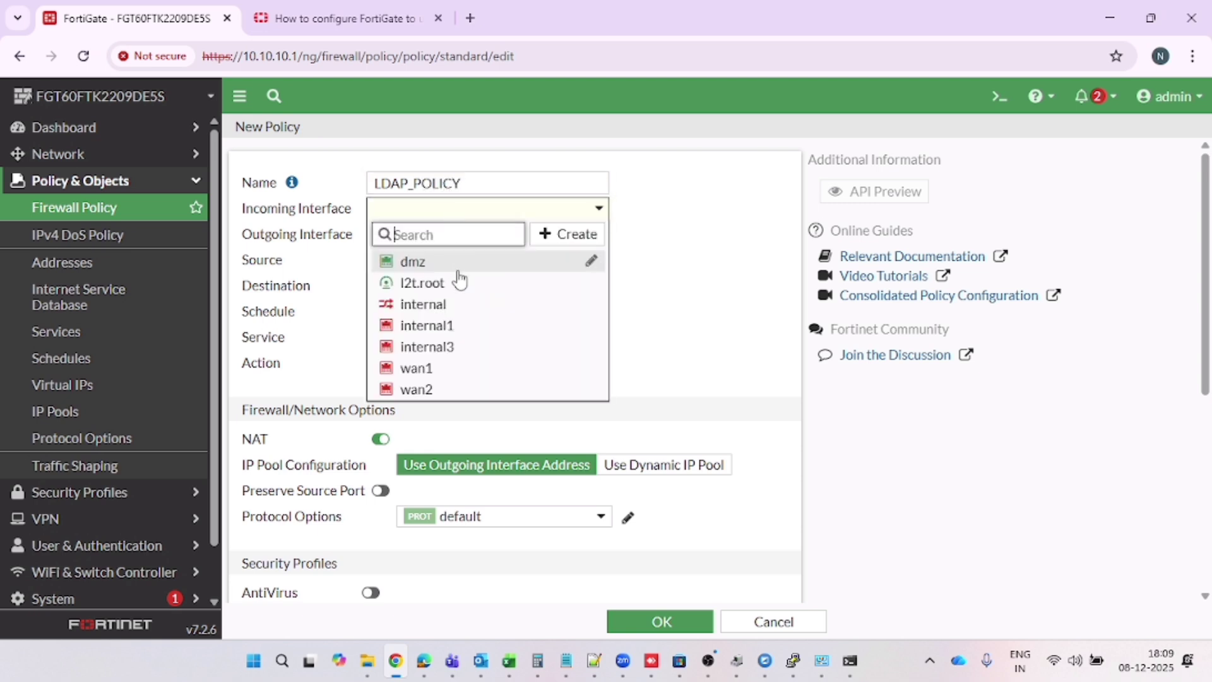
{"action": "left_click", "coordinate": [442, 326]}
{"action": "left_click", "coordinate": [447, 234]}
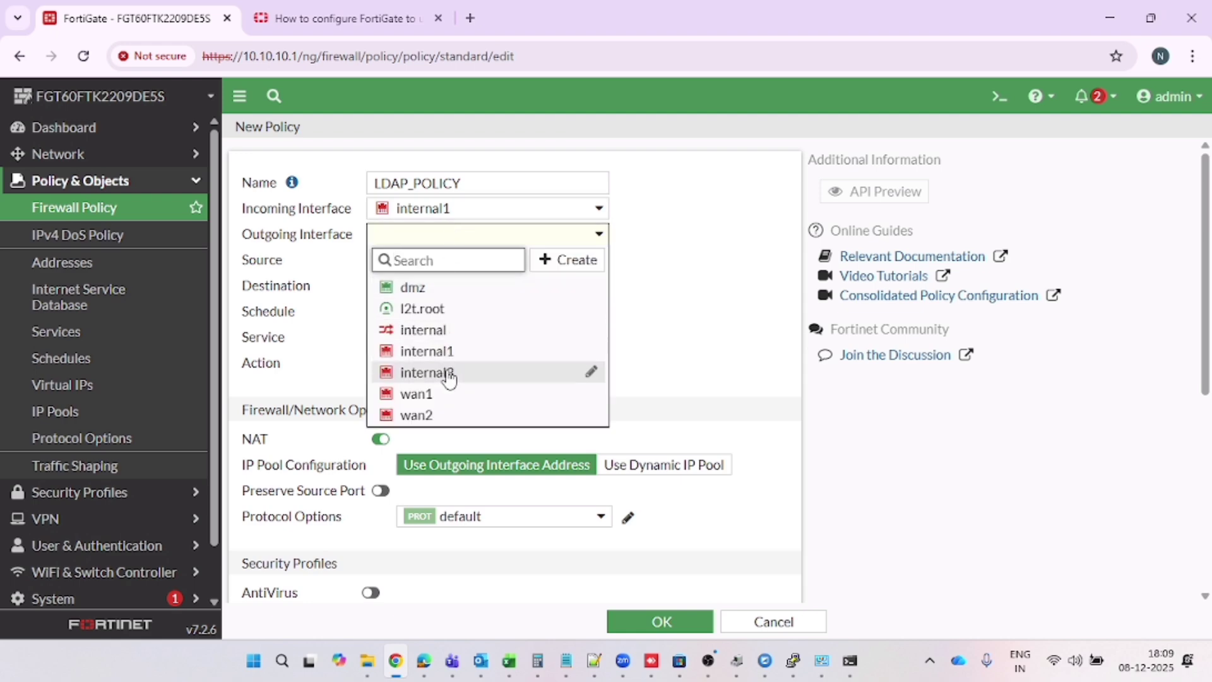
{"action": "left_click", "coordinate": [441, 401]}
{"action": "left_click", "coordinate": [472, 260]}
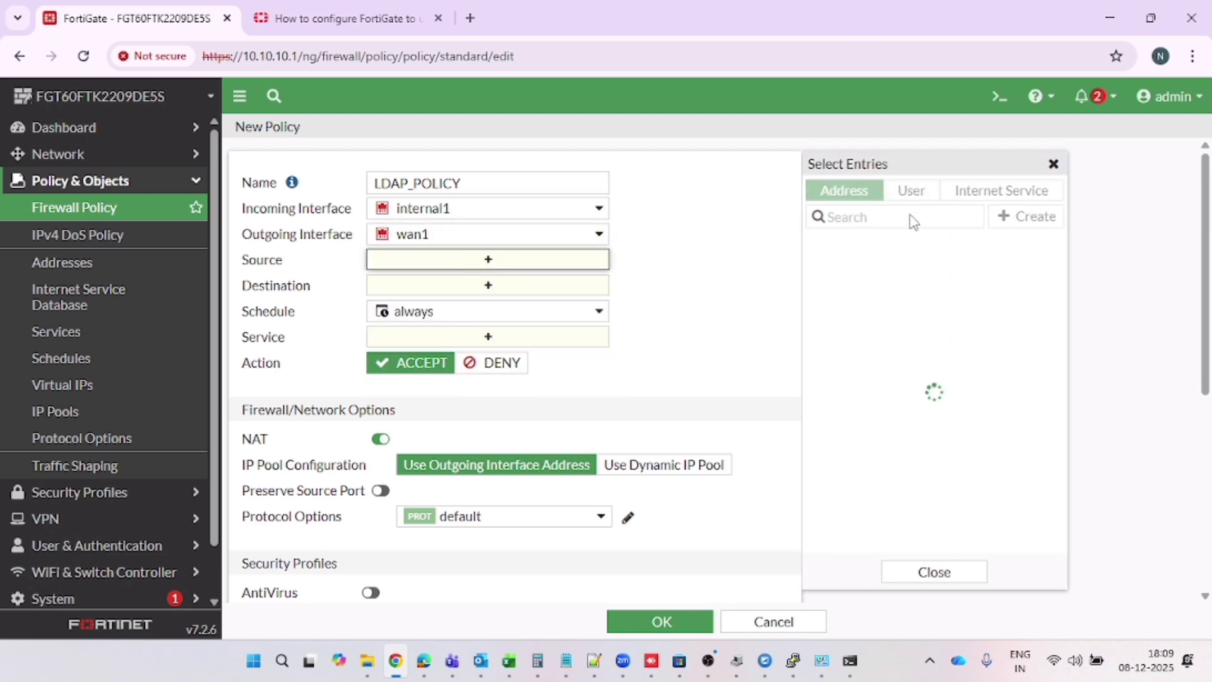
Add the all address and the guest user as the policy's source
{"action": "left_click", "coordinate": [877, 268]}
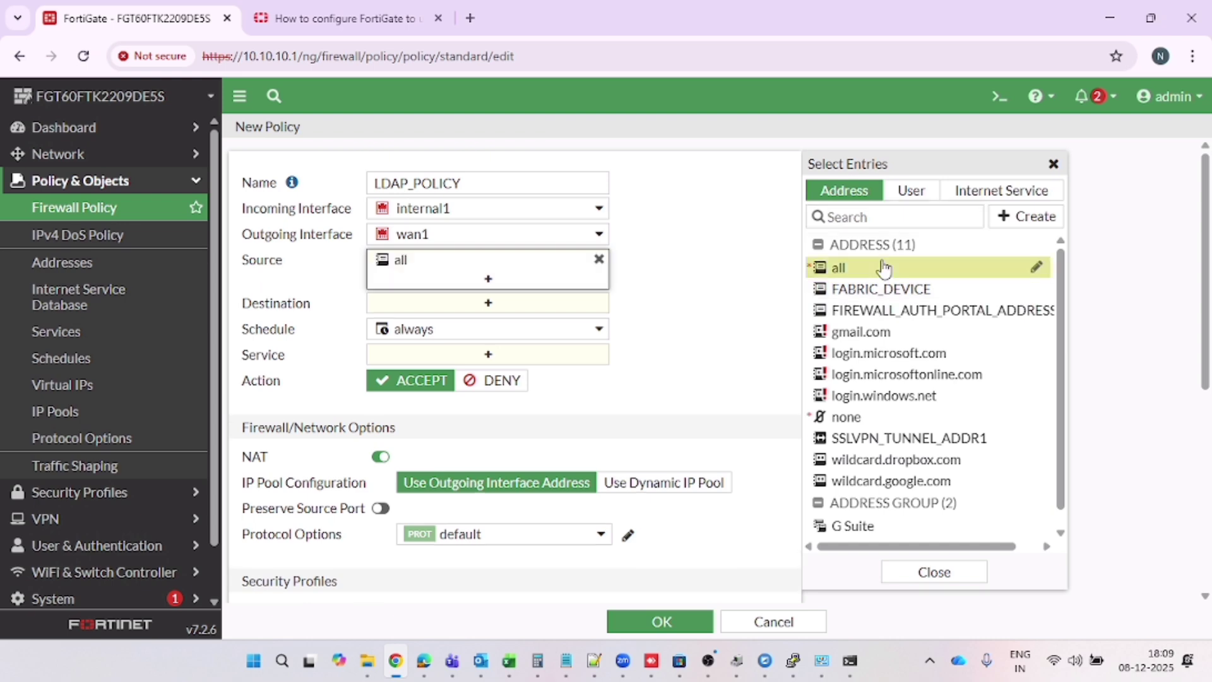
{"action": "left_click", "coordinate": [910, 191]}
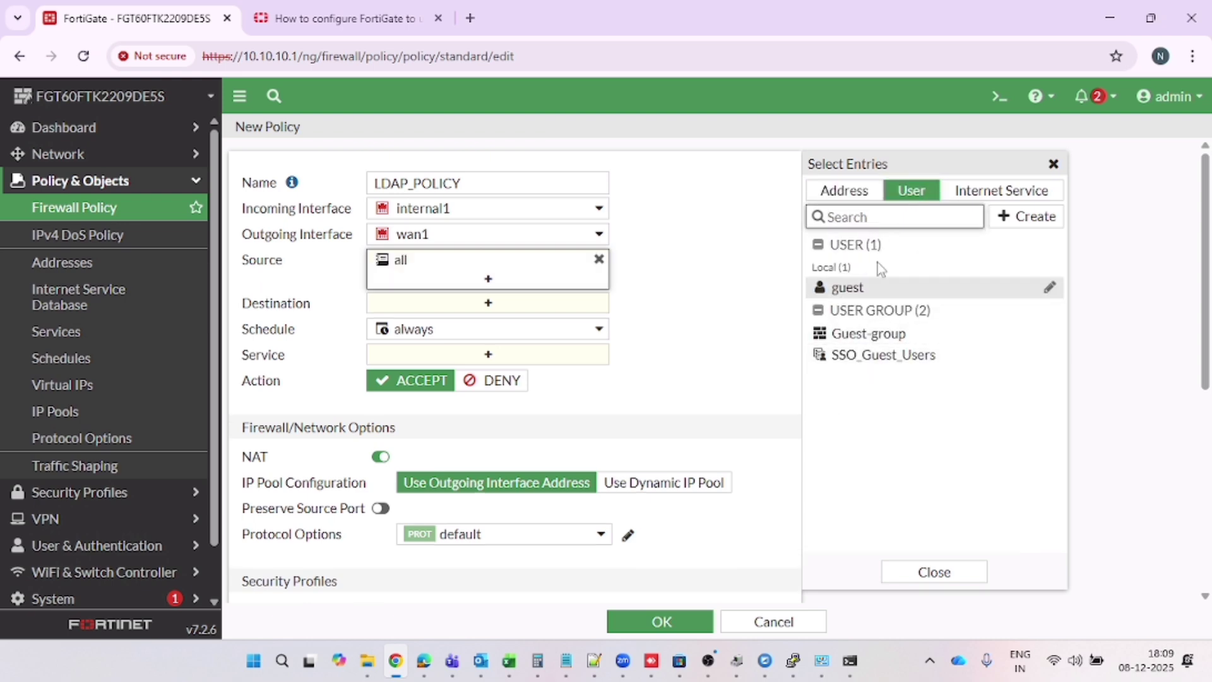
{"action": "mouse_move", "coordinate": [877, 295]}
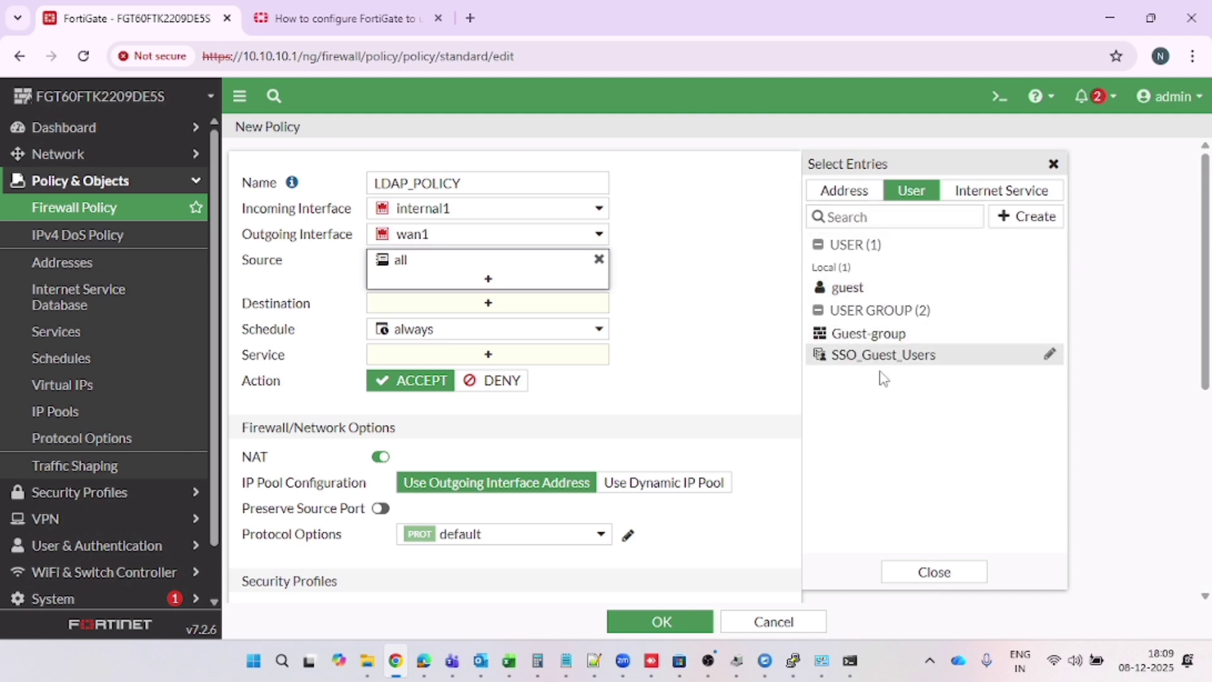
{"action": "left_click", "coordinate": [849, 289]}
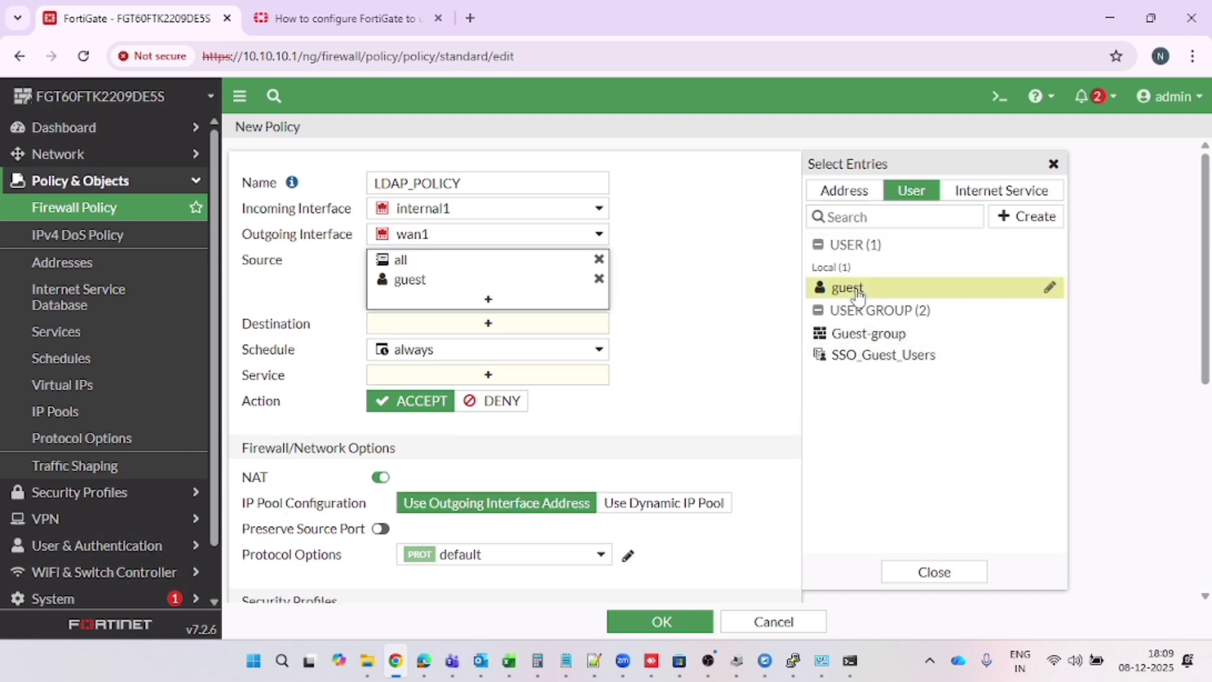
{"action": "left_click", "coordinate": [653, 375]}
Set destination to all and service to ALL, and log all sessions
{"action": "left_click", "coordinate": [521, 326]}
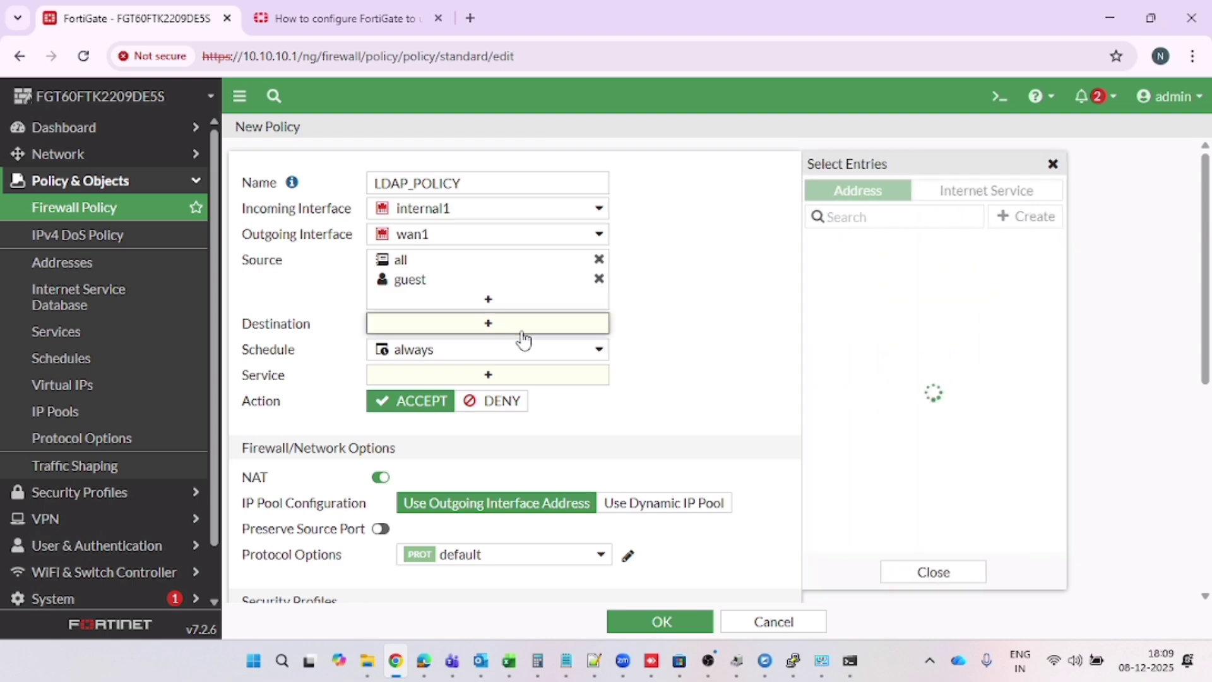
{"action": "left_click", "coordinate": [838, 269]}
{"action": "left_click", "coordinate": [639, 404]}
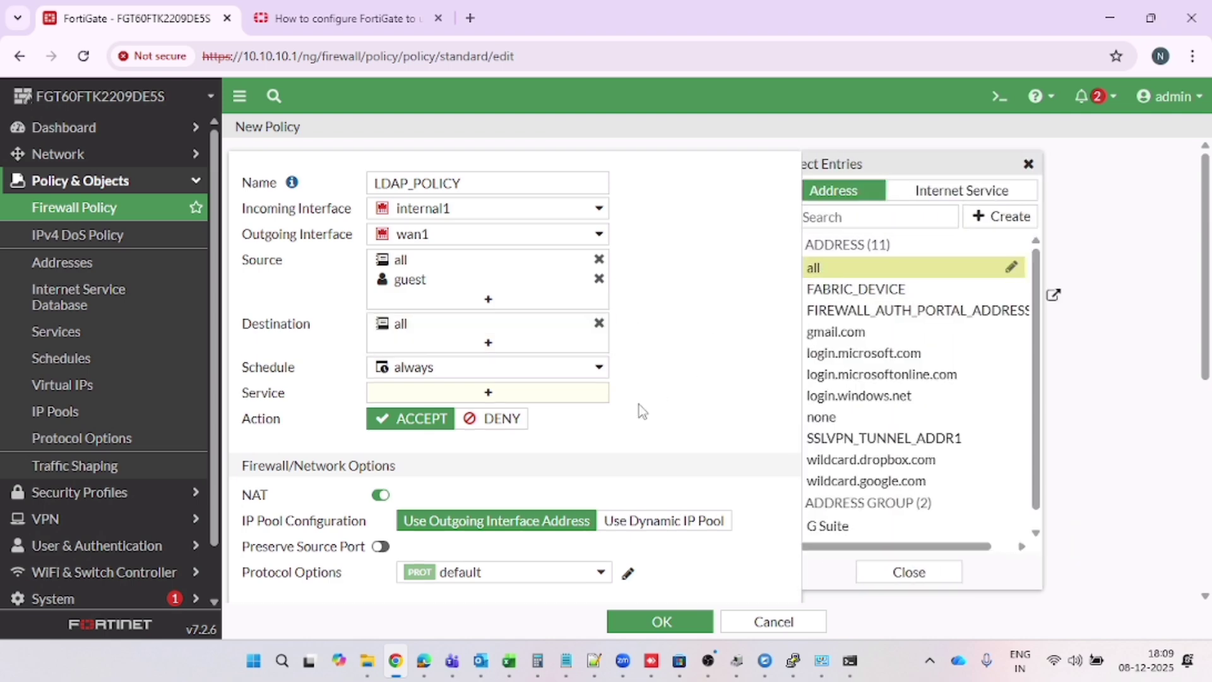
{"action": "left_click", "coordinate": [544, 402]}
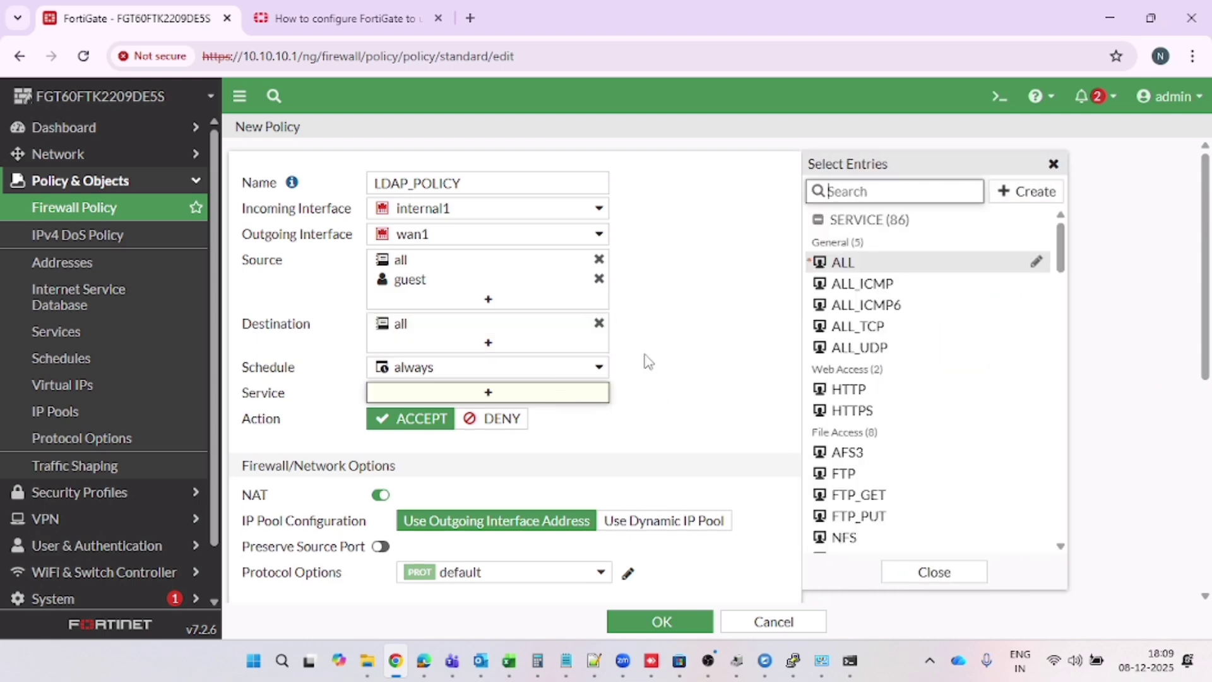
{"action": "left_click", "coordinate": [843, 263]}
{"action": "scroll", "coordinate": [379, 416], "scroll_direction": "down", "scroll_amount": 3}
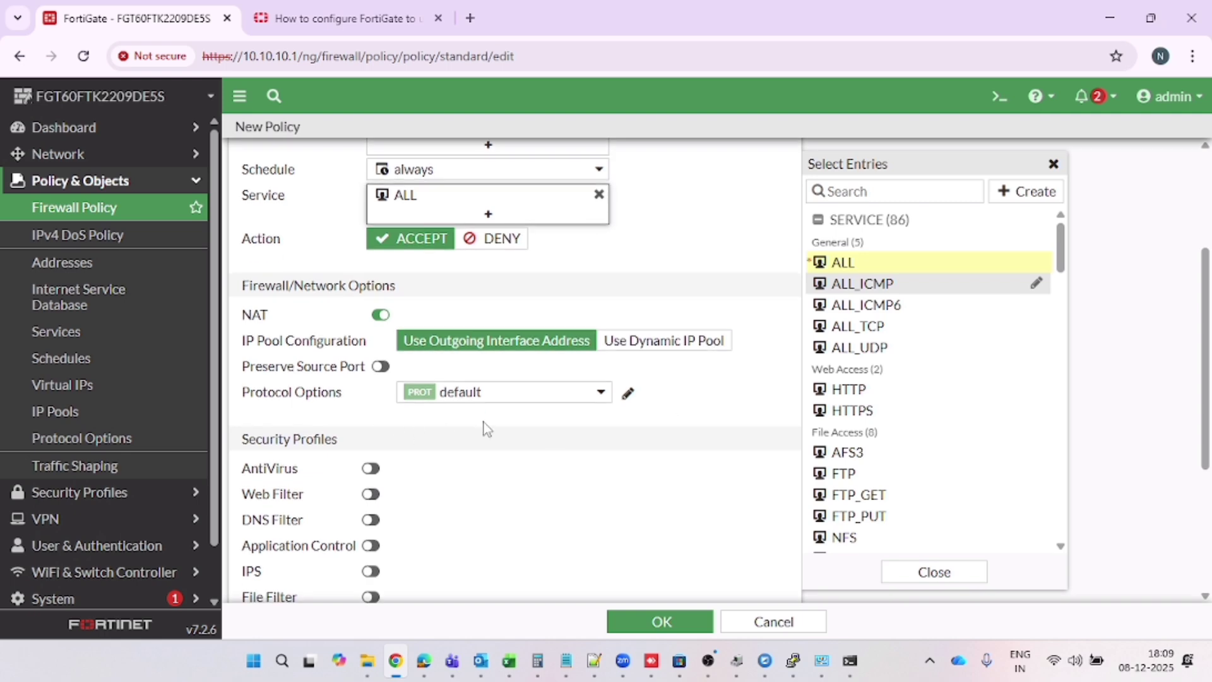
{"action": "scroll", "coordinate": [484, 428], "scroll_direction": "down", "scroll_amount": 4}
{"action": "left_click", "coordinate": [498, 462]}
Reopen the source entries to review the available addresses and users
{"action": "scroll", "coordinate": [668, 433], "scroll_direction": "up", "scroll_amount": 7}
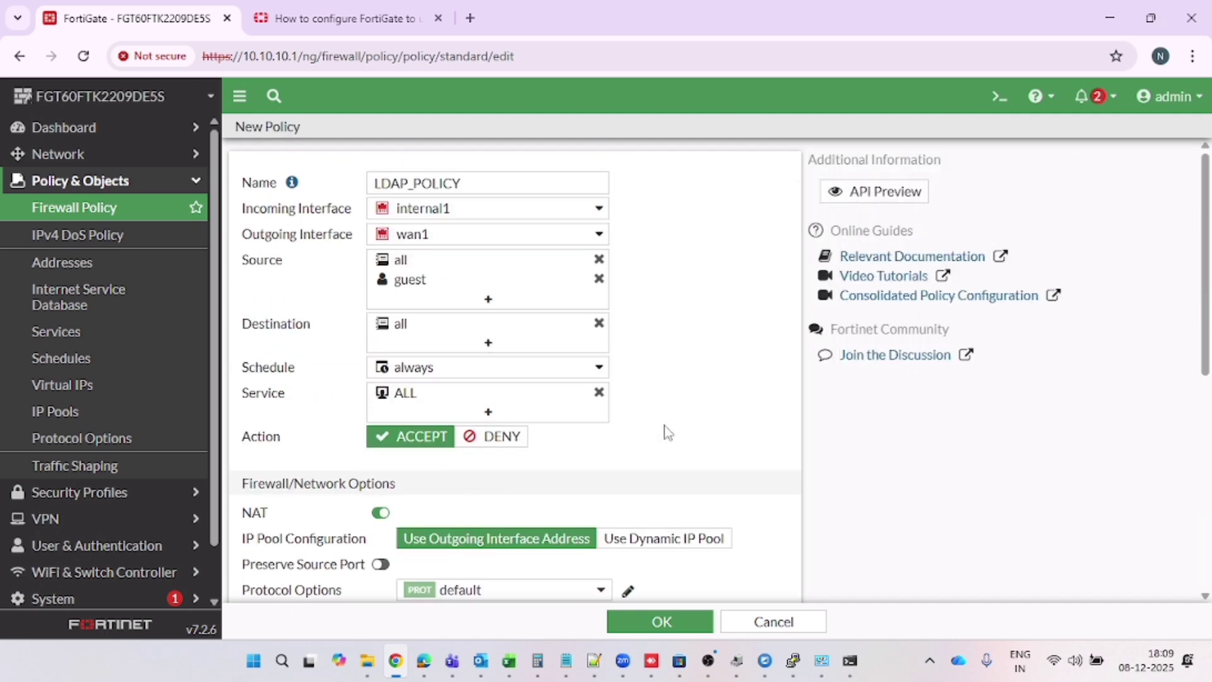
{"action": "left_click_drag", "start_coordinate": [246, 257], "coordinate": [291, 263]}
{"action": "mouse_move", "coordinate": [388, 288]}
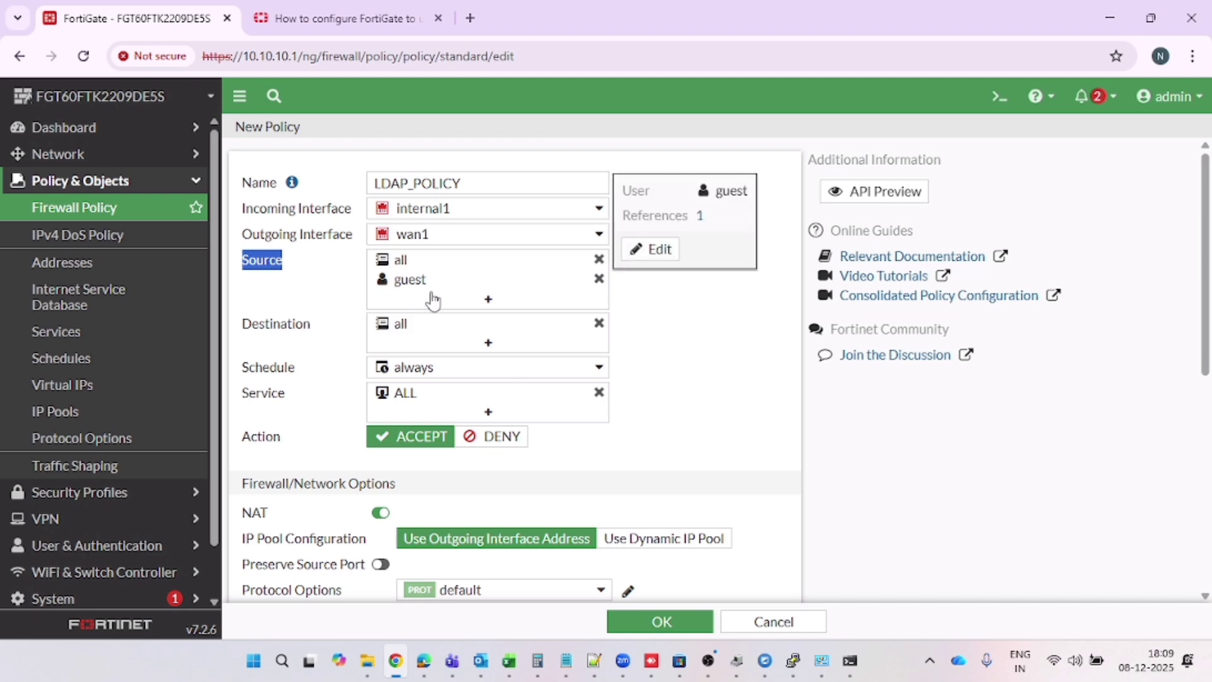
{"action": "left_click", "coordinate": [485, 301]}
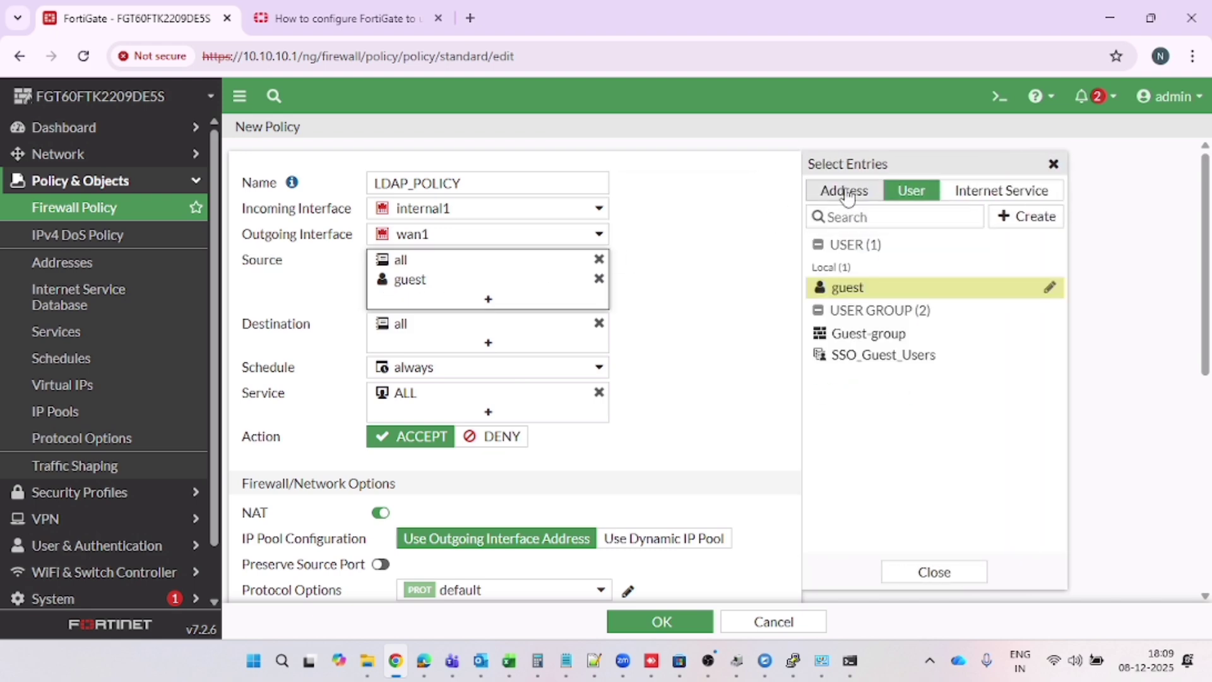
{"action": "left_click", "coordinate": [844, 192]}
{"action": "left_click", "coordinate": [913, 195]}
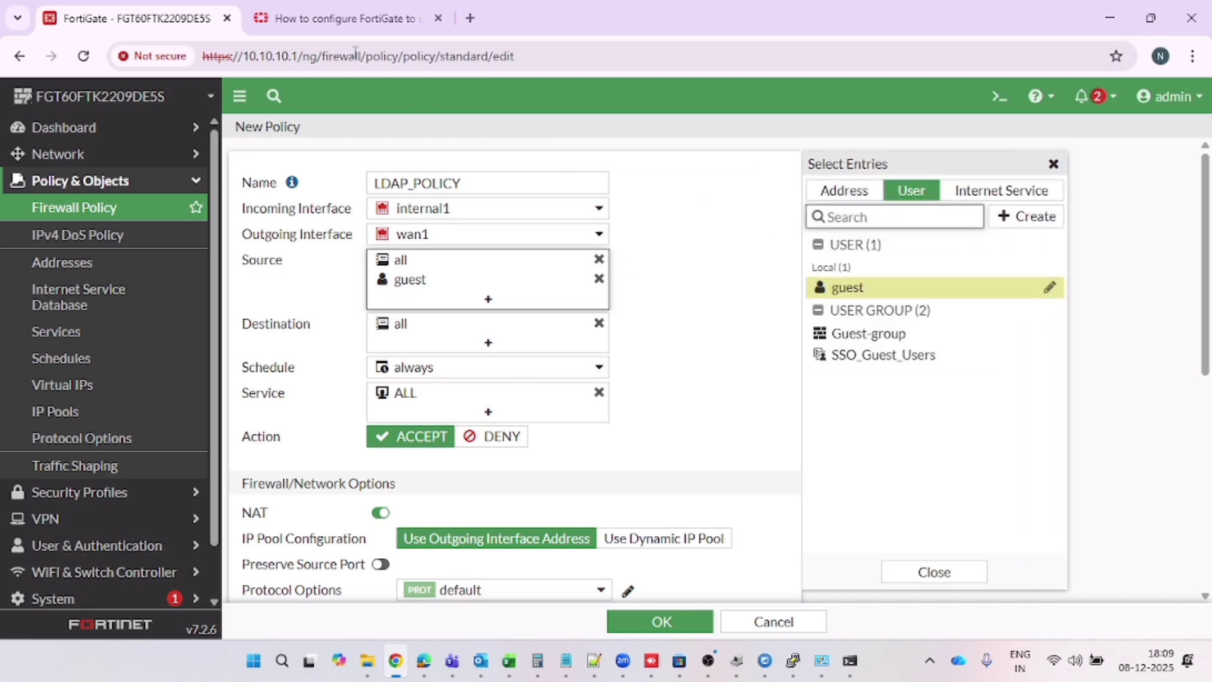
{"action": "left_click", "coordinate": [346, 18]}
Read the community article's notes, marking the paragraph about imported LDAP users
{"action": "scroll", "coordinate": [630, 447], "scroll_direction": "down", "scroll_amount": 2}
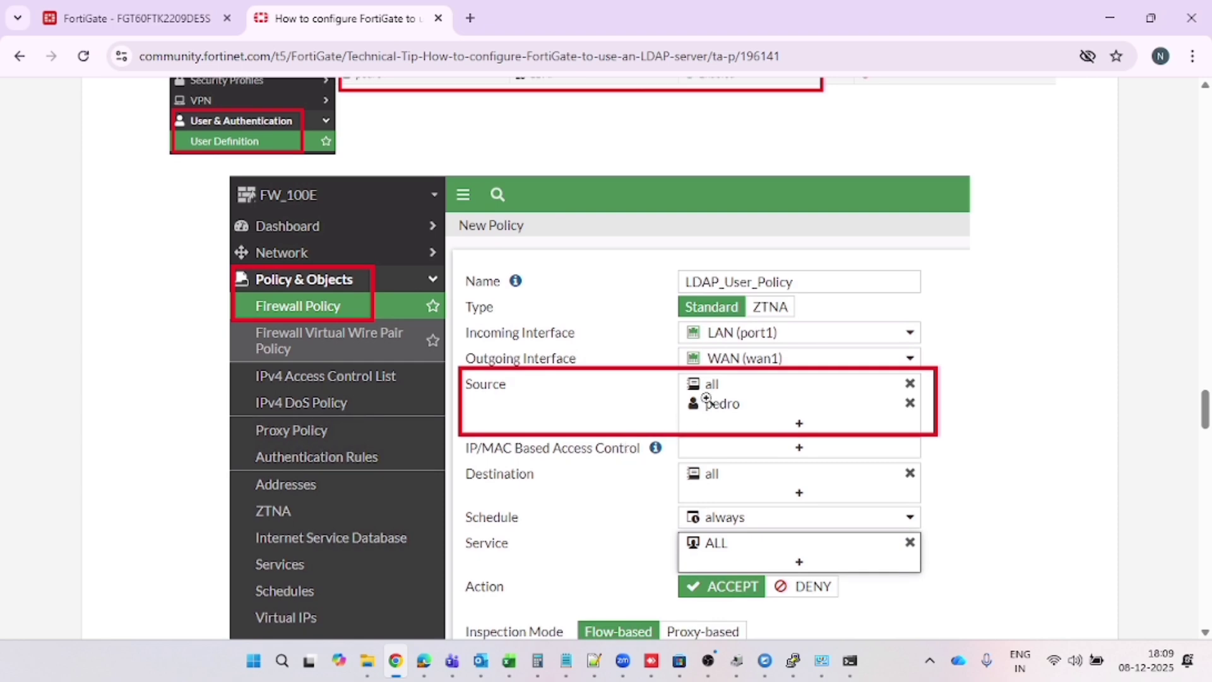
{"action": "scroll", "coordinate": [722, 412], "scroll_direction": "down", "scroll_amount": 7}
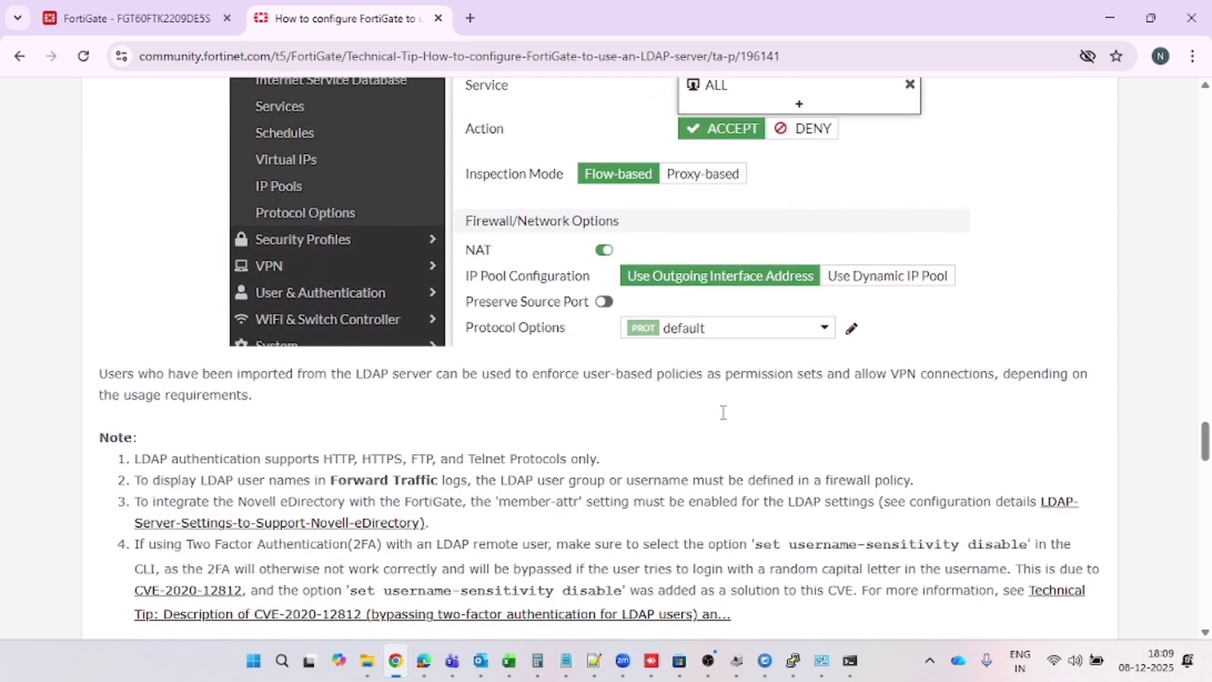
{"action": "left_click_drag", "start_coordinate": [103, 372], "coordinate": [514, 400]}
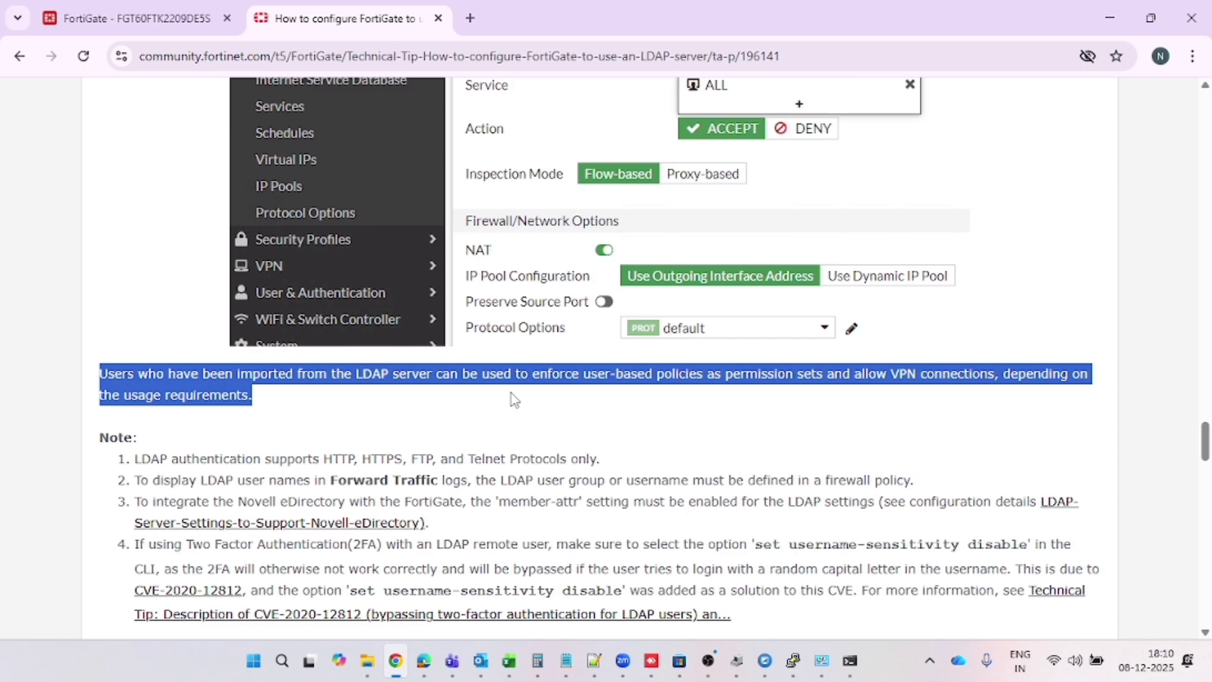
{"action": "scroll", "coordinate": [511, 393], "scroll_direction": "down", "scroll_amount": 8}
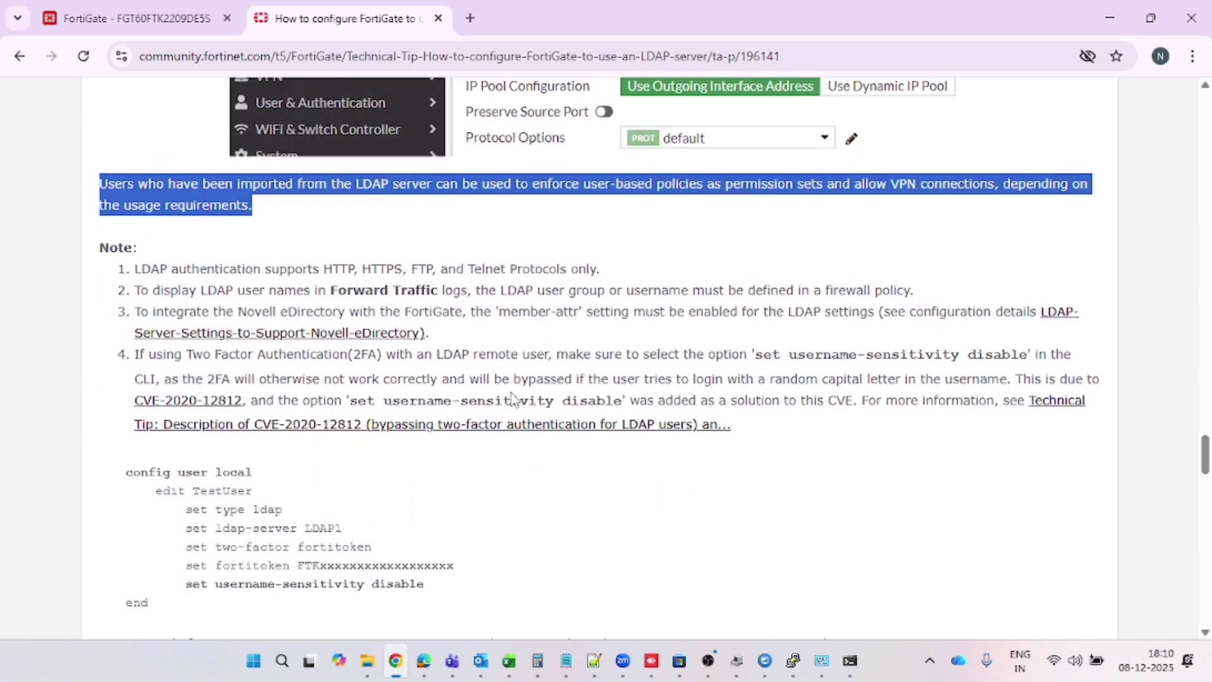
{"action": "scroll", "coordinate": [511, 392], "scroll_direction": "up", "scroll_amount": 4}
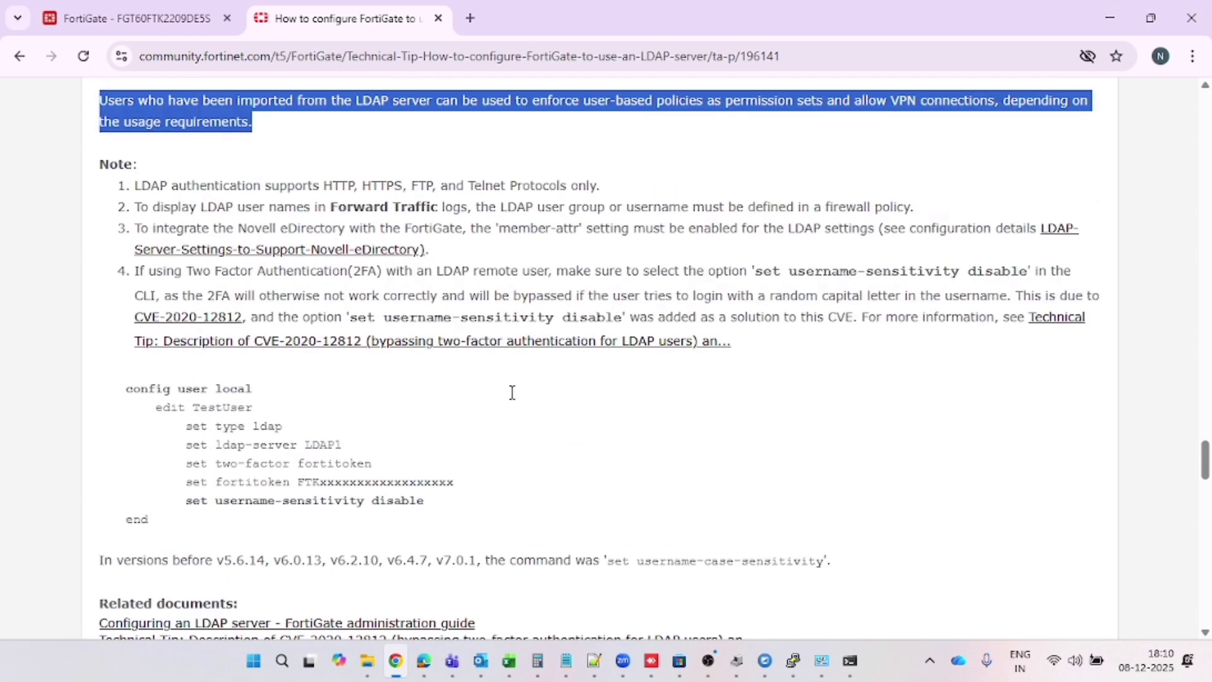
{"action": "scroll", "coordinate": [512, 392], "scroll_direction": "up", "scroll_amount": 1}
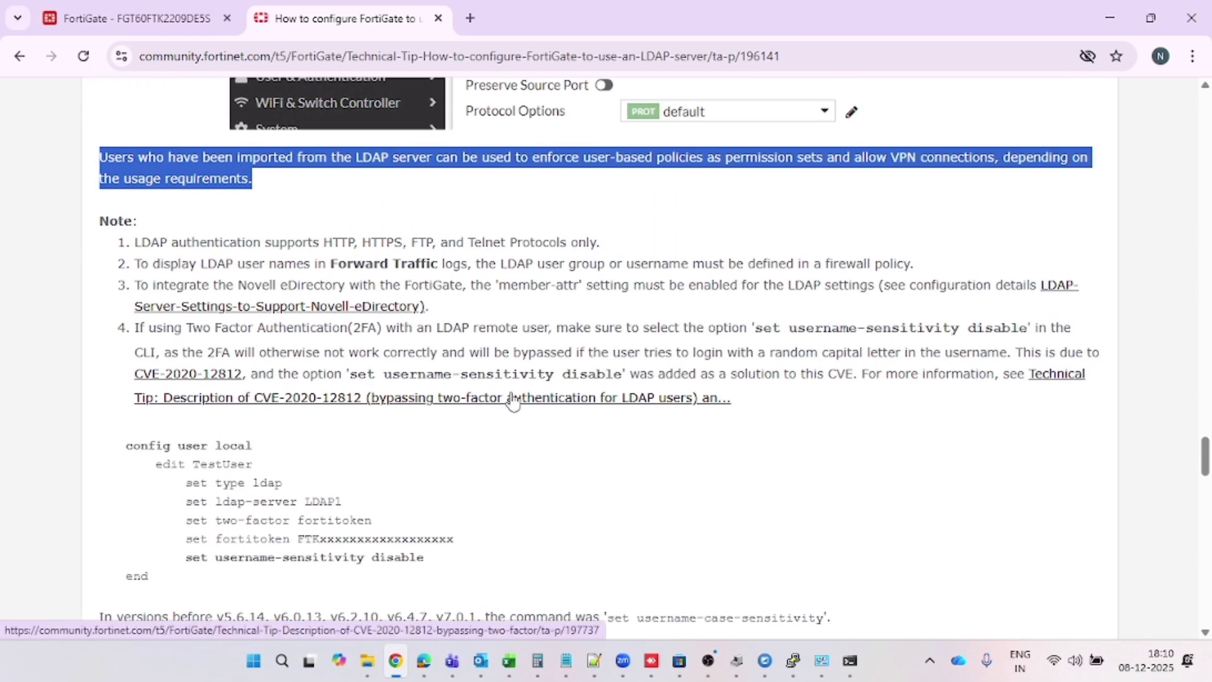
Back in FortiGate, open LDAPSERVER from User & Authentication > LDAP Servers
{"action": "left_click", "coordinate": [171, 14]}
{"action": "scroll", "coordinate": [95, 467], "scroll_direction": "down", "scroll_amount": 1}
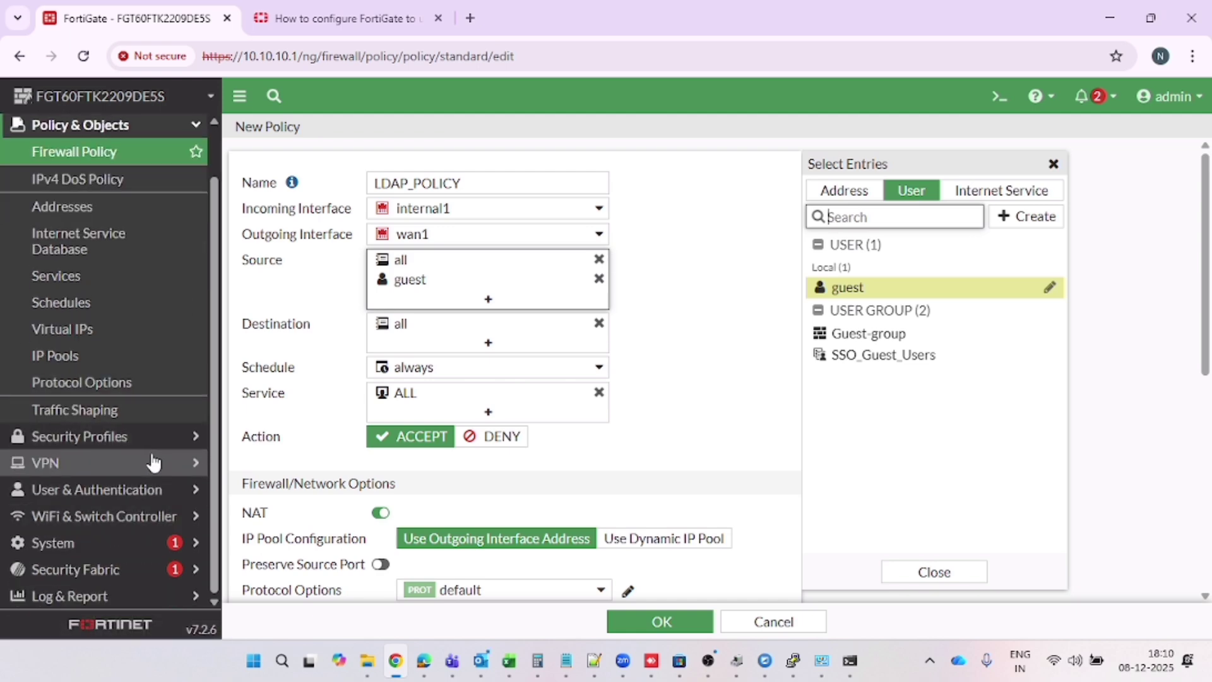
{"action": "left_click", "coordinate": [135, 491]}
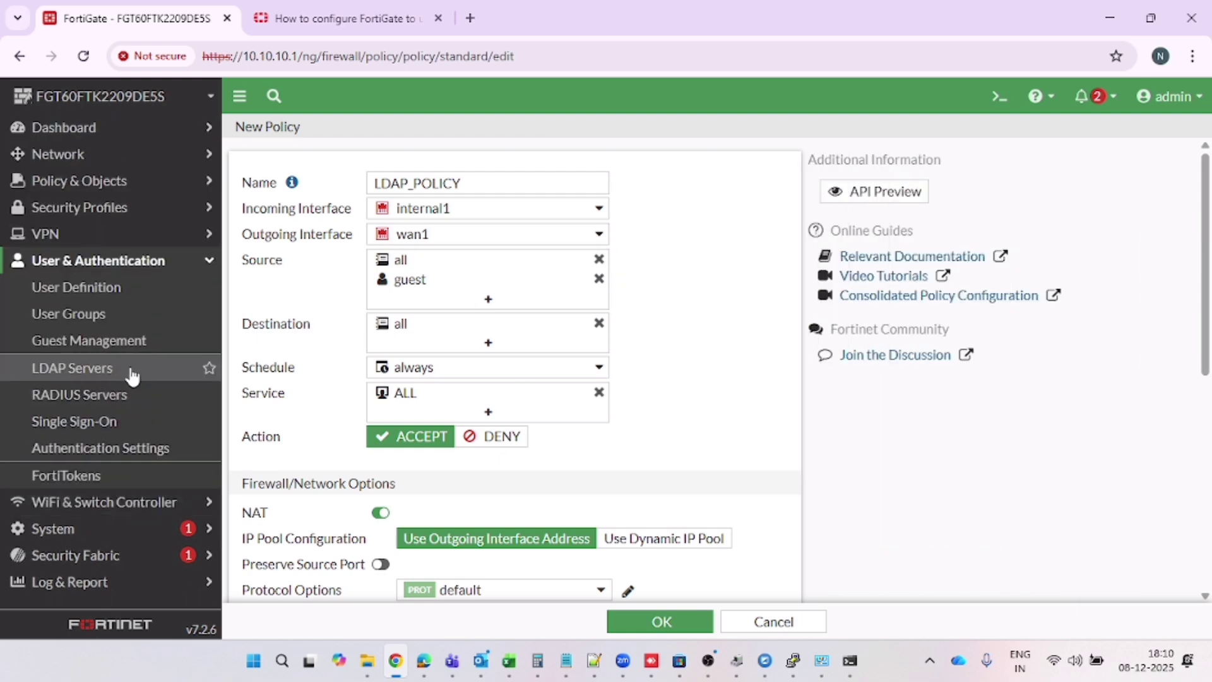
{"action": "left_click", "coordinate": [129, 379]}
{"action": "double_click", "coordinate": [271, 212]}
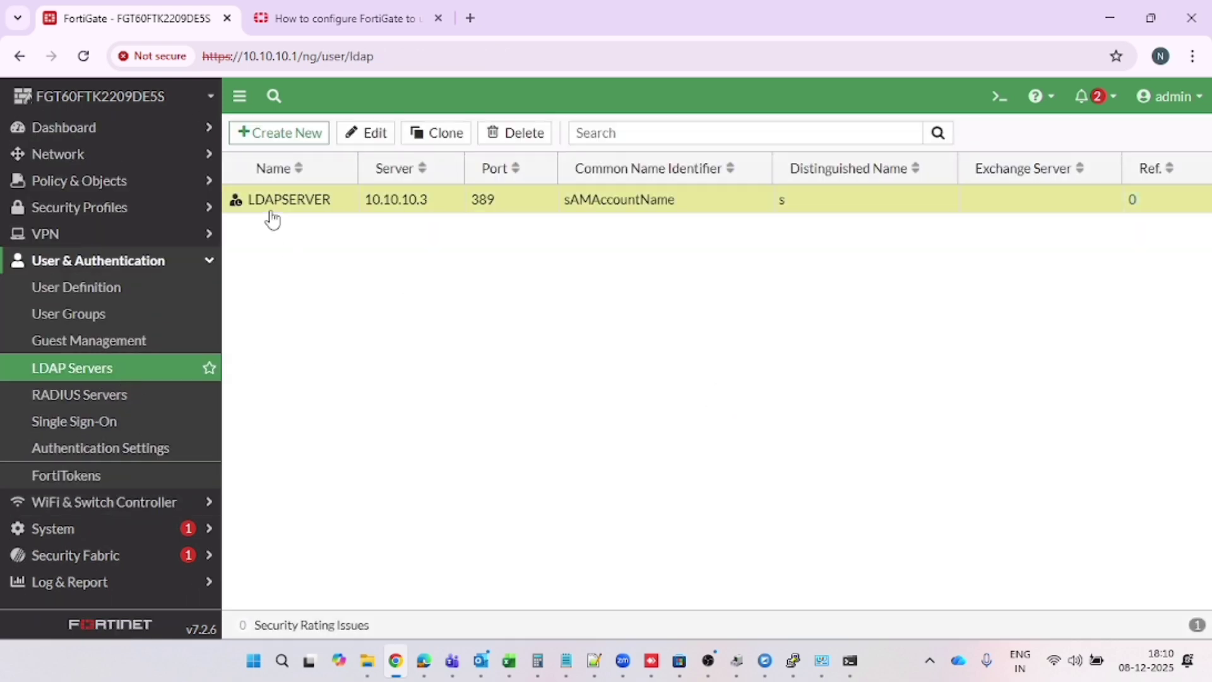